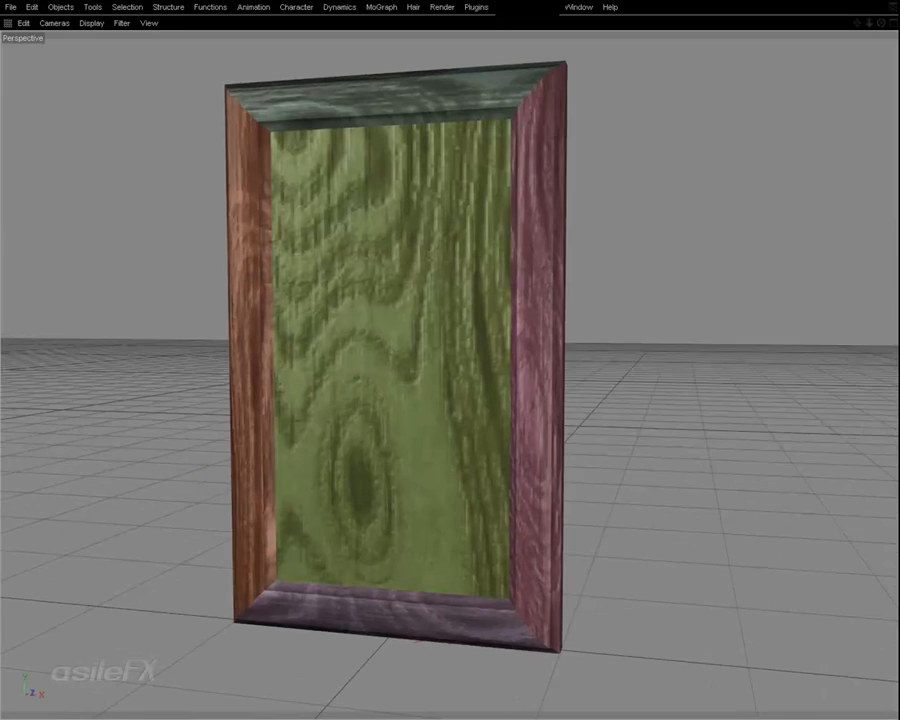
# Select the finished cabinet door and examine the wood grain on its front, back, frame joints and edges
pyautogui.keyDown('alt'); pyautogui.moveTo(640, 285); pyautogui.dragTo(60, 70); pyautogui.keyUp('alt')
pyautogui.click(552, 207)
pyautogui.keyDown('alt'); pyautogui.moveTo(420, 230); pyautogui.dragTo(430, 635); pyautogui.keyUp('alt')
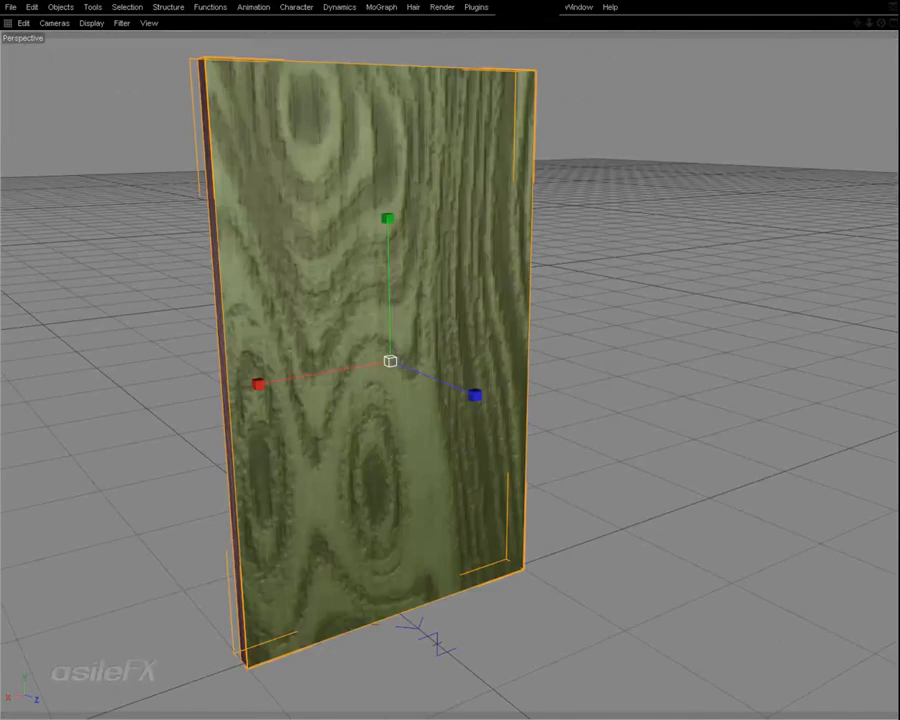
pyautogui.keyDown('alt'); pyautogui.moveTo(595, 279); pyautogui.dragTo(400, 560); pyautogui.keyUp('alt')
pyautogui.keyDown('alt'); pyautogui.moveTo(320, 37); pyautogui.dragTo(591, 302); pyautogui.keyUp('alt')
pyautogui.scroll(-1, 591, 302)
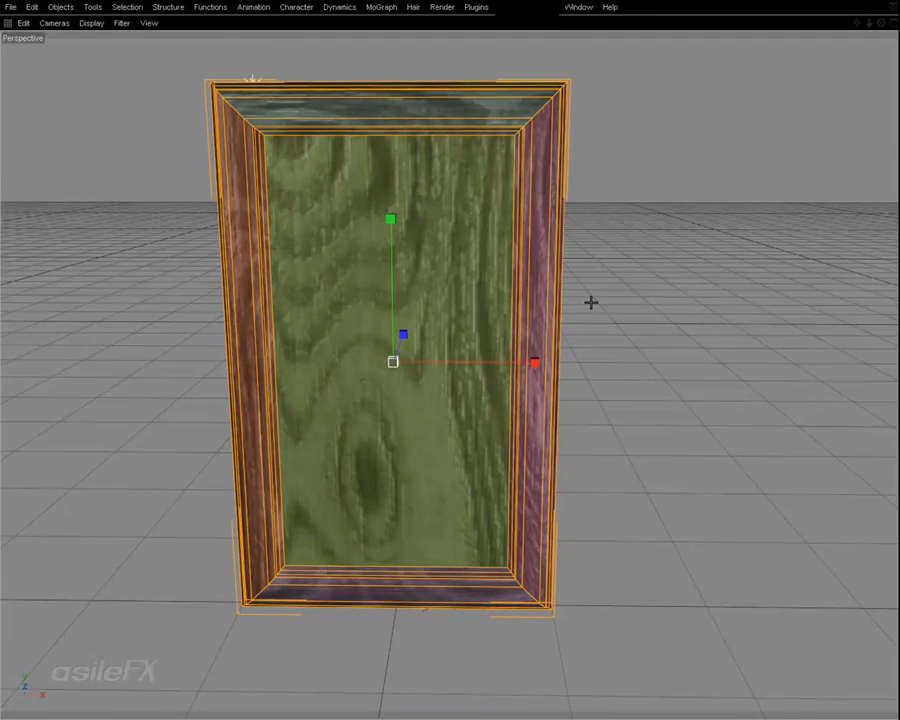
pyautogui.keyDown('alt'); pyautogui.moveTo(591, 302); pyautogui.dragTo(586, 47); pyautogui.keyUp('alt')
pyautogui.keyDown('alt'); pyautogui.moveTo(400, 308); pyautogui.dragTo(623, 370); pyautogui.keyUp('alt')
pyautogui.keyDown('alt'); pyautogui.moveTo(618, 290); pyautogui.dragTo(612, 329, button='middle'); pyautogui.keyUp('alt')
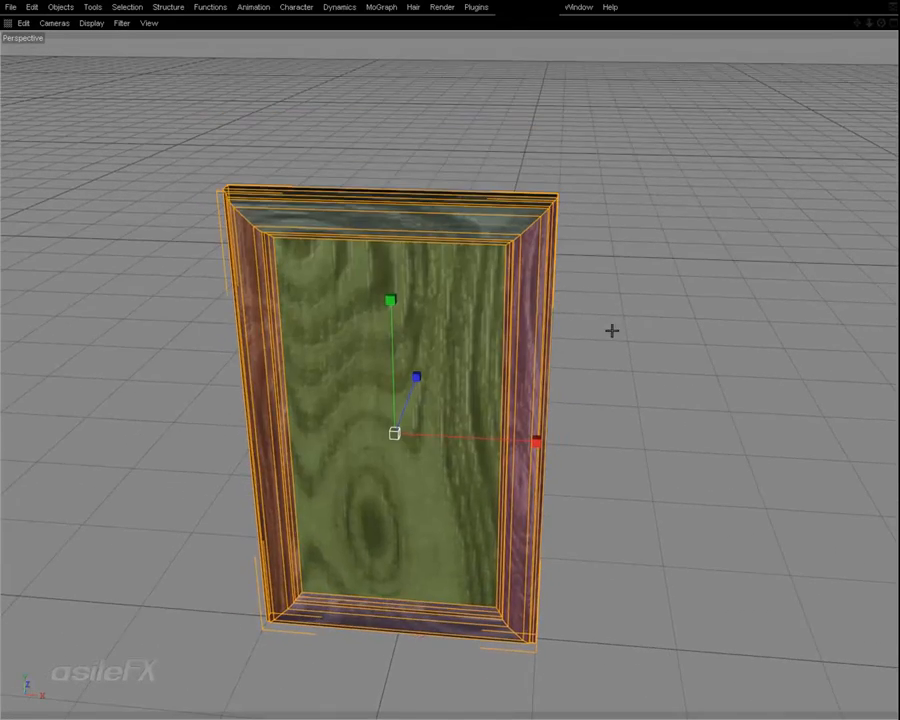
pyautogui.keyDown('alt'); pyautogui.moveTo(612, 330); pyautogui.dragTo(562, 342); pyautogui.keyUp('alt')
pyautogui.scroll(3, 607, 341)
pyautogui.scroll(1, 608, 330)
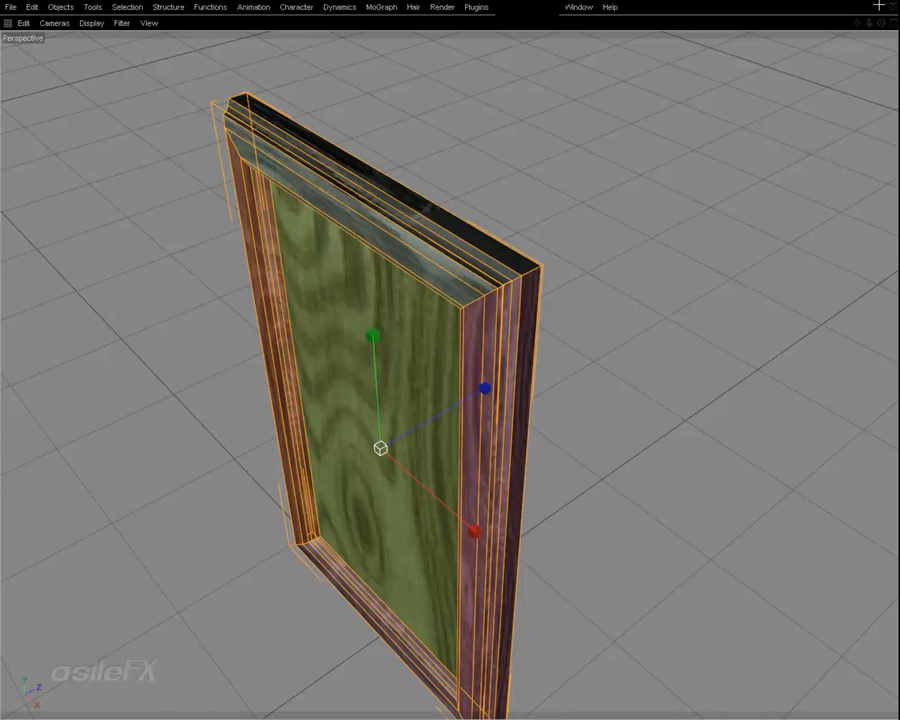
# Widen the center panel's UV island by moving its right-hand UV points outward toward the texture's edge
pyautogui.hotkey('ctrl', 'Tab')
pyautogui.keyDown('alt'); pyautogui.moveTo(346, 227); pyautogui.dragTo(361, 281); pyautogui.keyUp('alt')
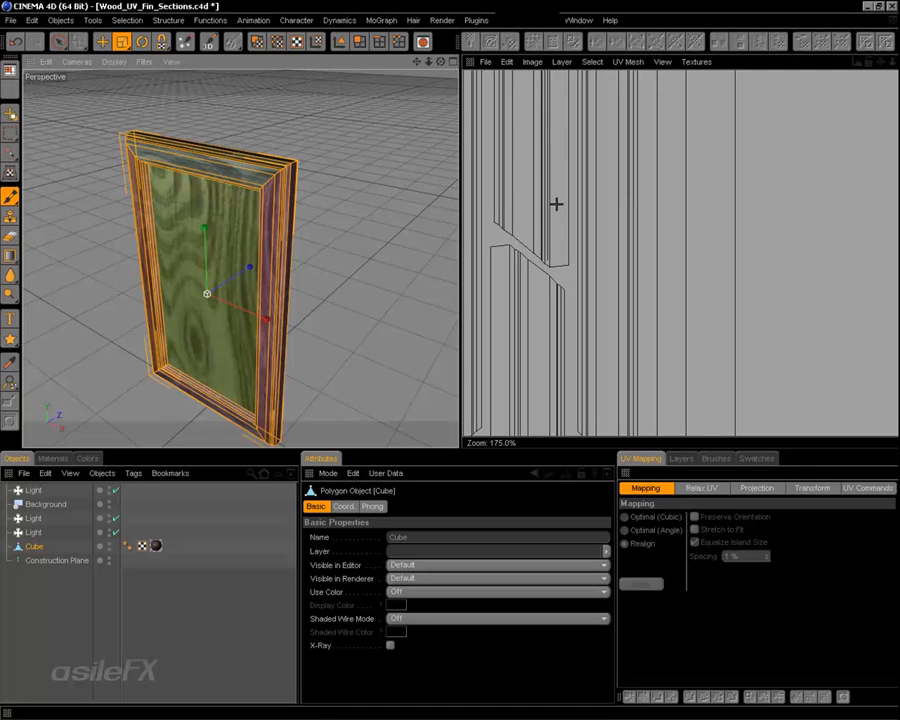
pyautogui.keyDown('alt'); pyautogui.moveTo(390, 273); pyautogui.dragTo(475, 225); pyautogui.keyUp('alt')
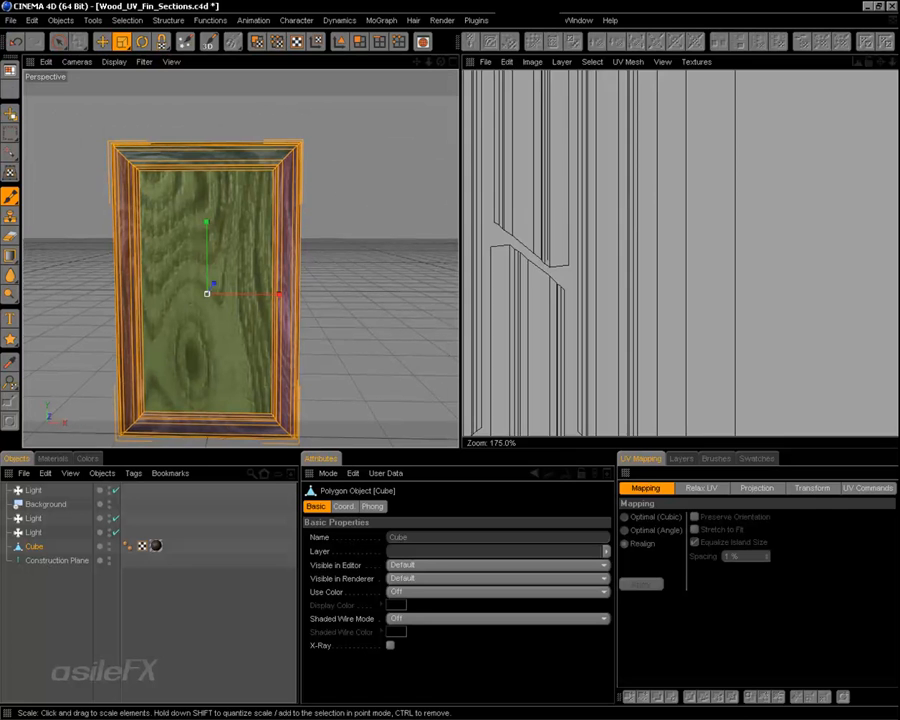
pyautogui.scroll(-4, 621, 284)
pyautogui.scroll(2, 621, 284)
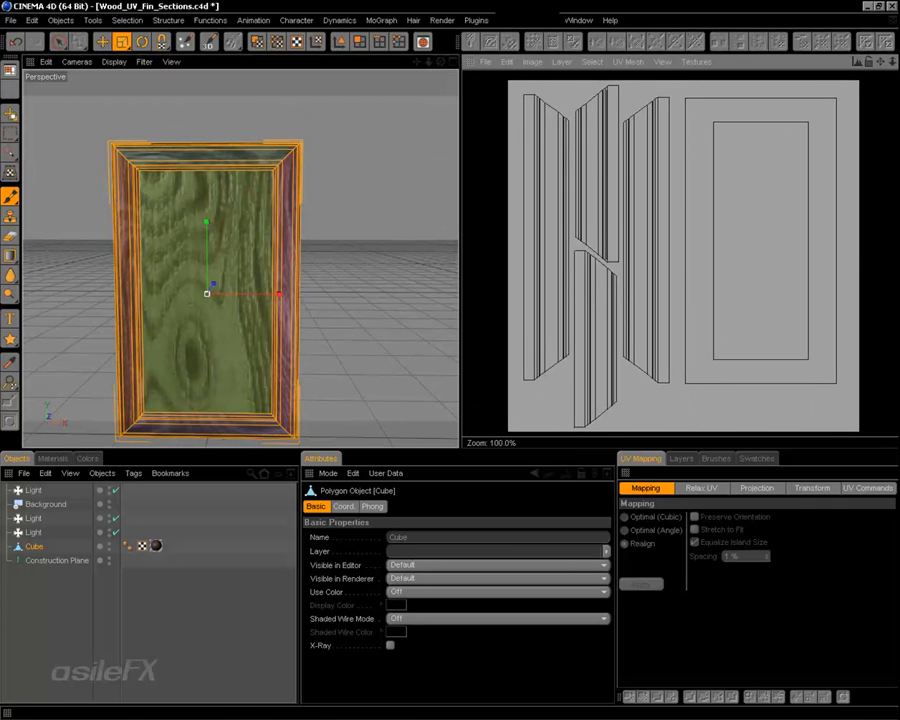
pyautogui.keyDown('alt'); pyautogui.moveTo(772, 272); pyautogui.dragTo(717, 273, button='middle'); pyautogui.keyUp('alt')
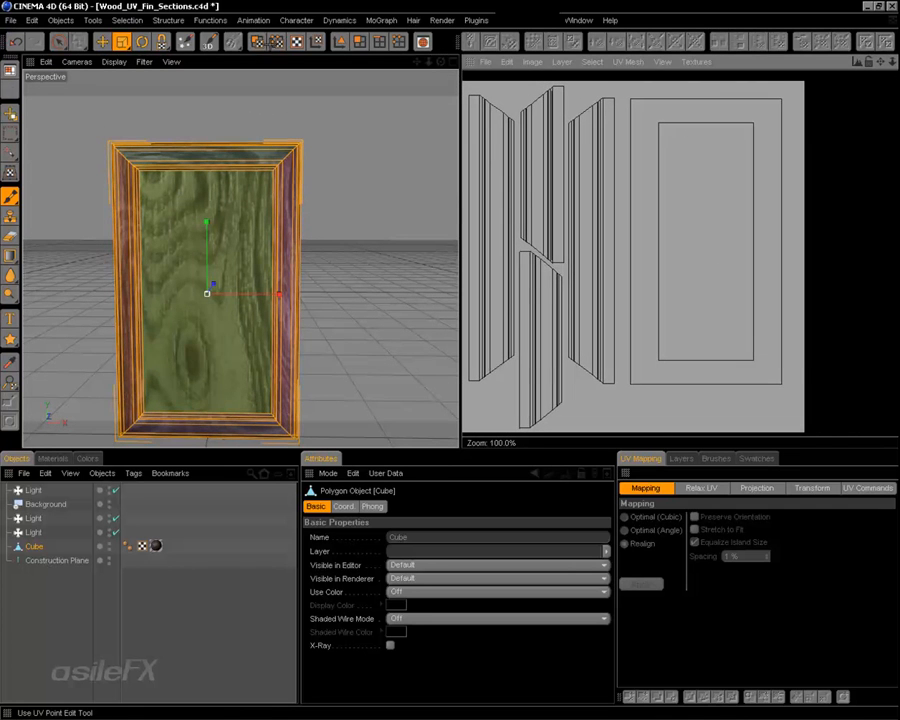
pyautogui.click(277, 42)
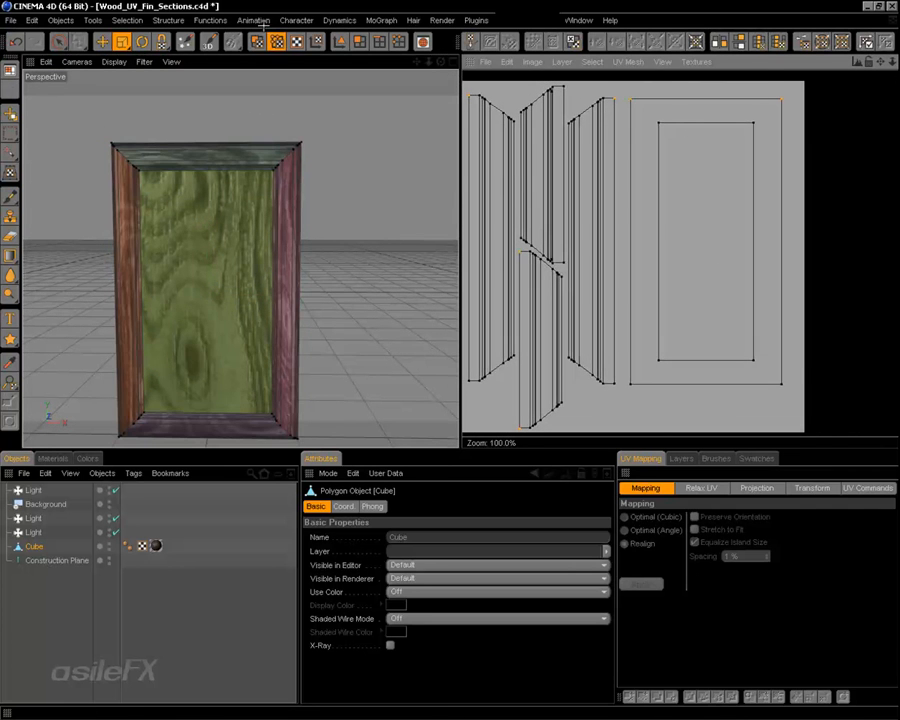
pyautogui.click(58, 41)
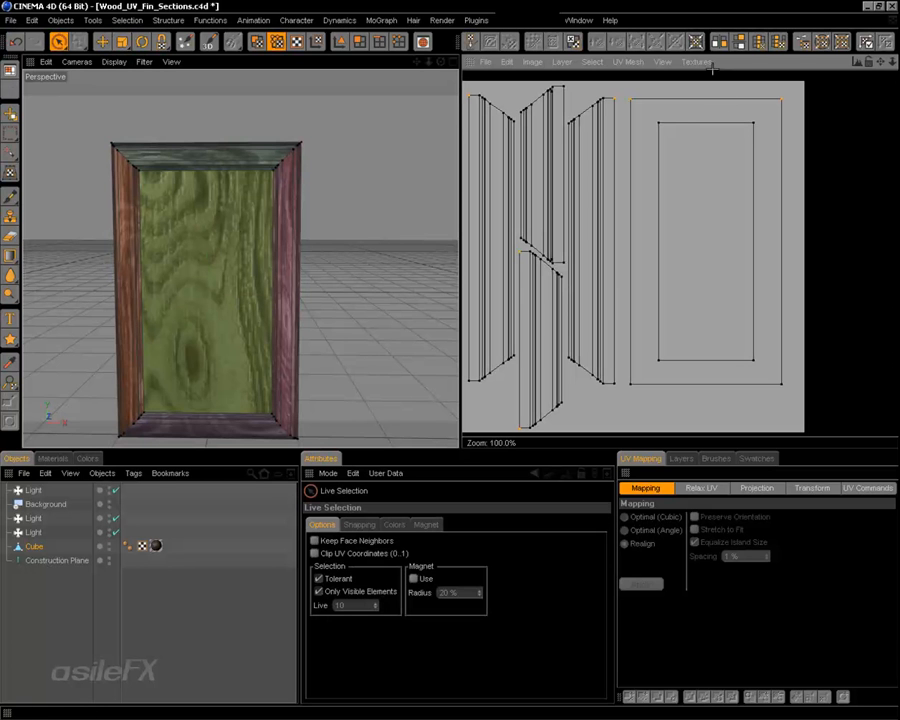
pyautogui.moveTo(785, 98)
pyautogui.mouseDown()
pyautogui.moveTo(748, 221)
pyautogui.moveTo(759, 363)
pyautogui.moveTo(792, 390)
pyautogui.mouseUp()
pyautogui.press('e')
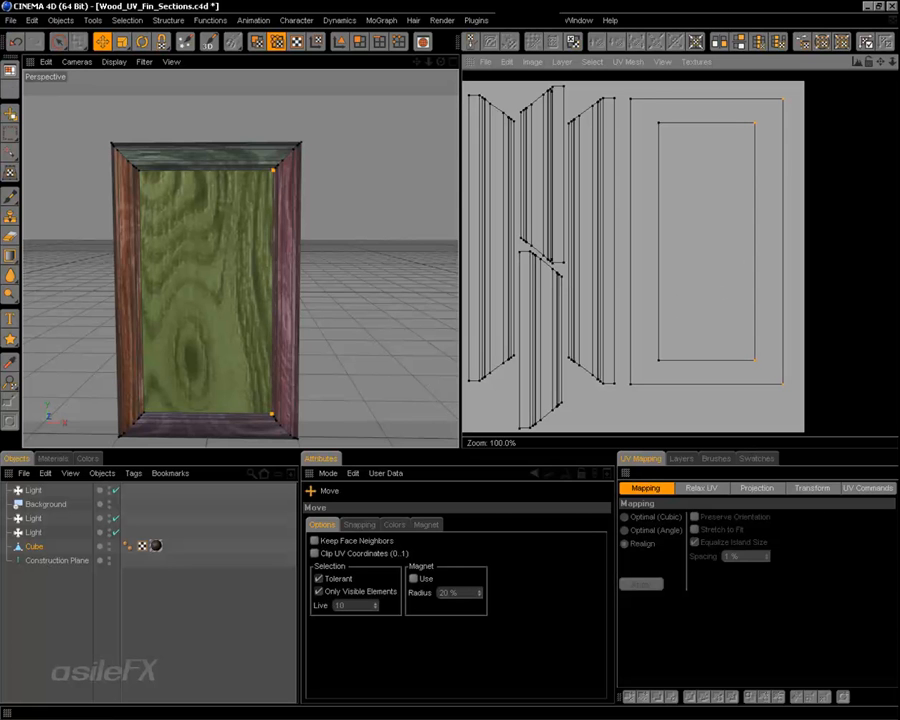
pyautogui.moveTo(783, 245); pyautogui.dragTo(797, 245)
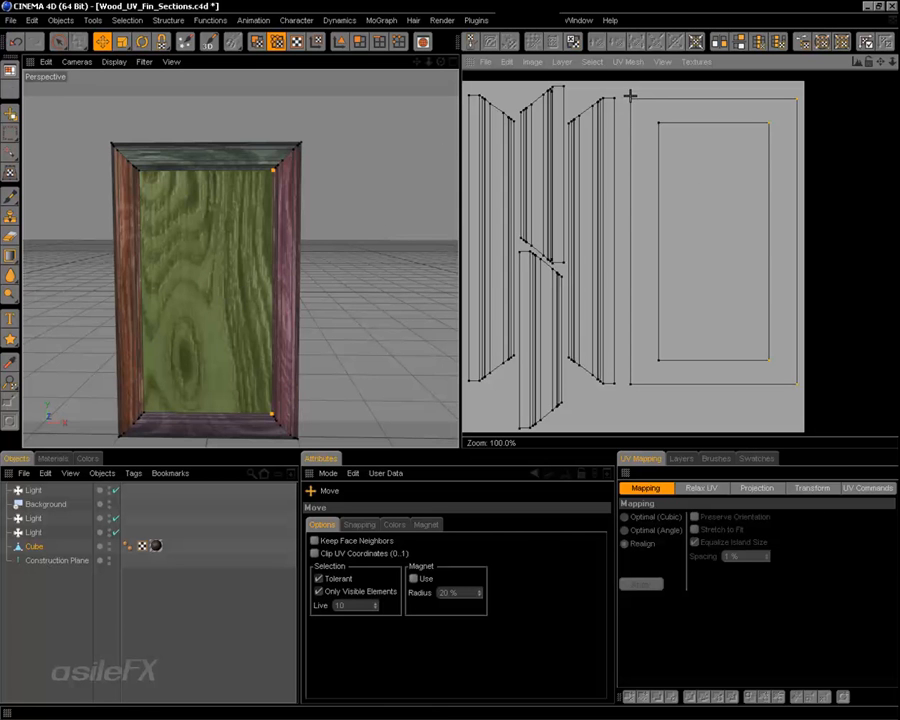
# Inspect the panel's wood grain in an enlarged perspective view, and the complete UV layout of all door sections at full size
pyautogui.press('F5')
pyautogui.middleClick(169, 131)
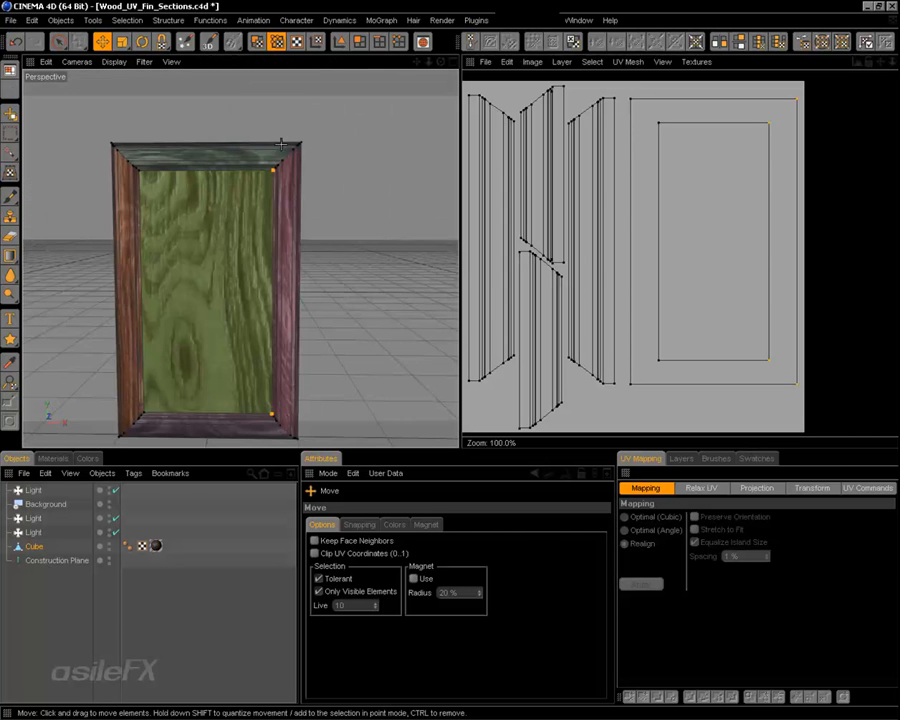
pyautogui.click(887, 20)
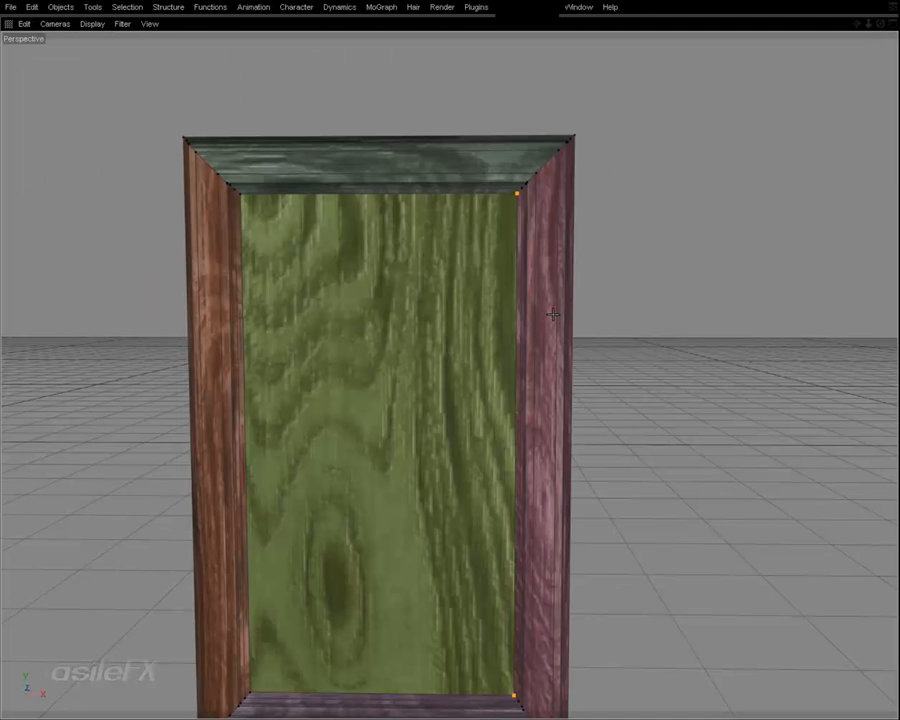
pyautogui.click(878, 13)
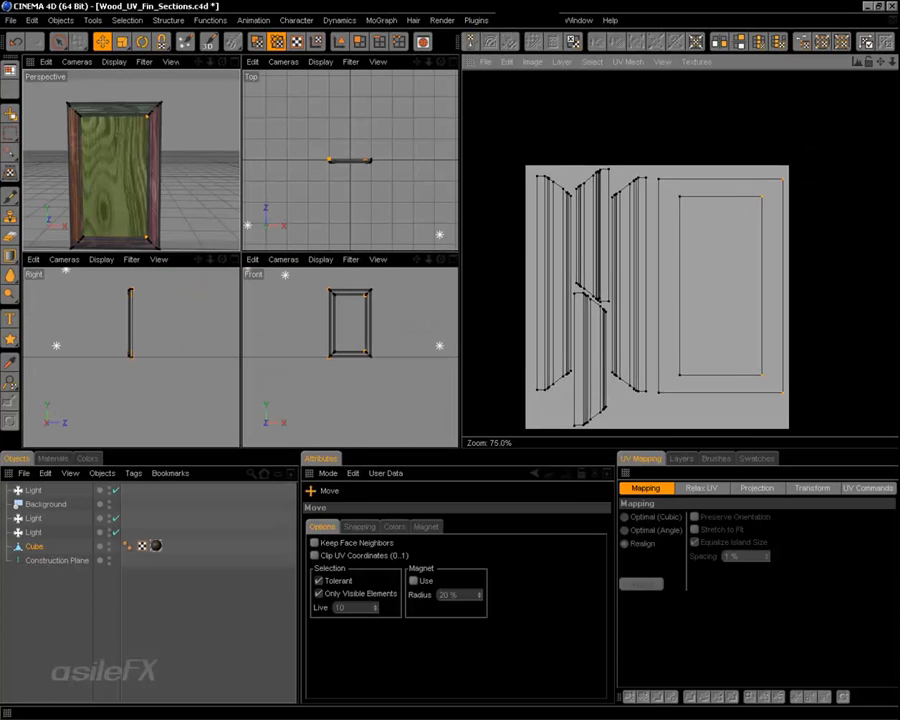
pyautogui.keyDown('alt'); pyautogui.moveTo(657, 300); pyautogui.dragTo(639, 285, button='middle'); pyautogui.keyUp('alt')
pyautogui.click(890, 20)
pyautogui.keyDown('alt'); pyautogui.moveTo(352, 438); pyautogui.dragTo(386, 437, button='middle'); pyautogui.keyUp('alt')
pyautogui.scroll(2, 386, 437)
pyautogui.keyDown('alt'); pyautogui.moveTo(788, 442); pyautogui.dragTo(722, 412, button='middle'); pyautogui.keyUp('alt')
pyautogui.scroll(2, 780, 443)
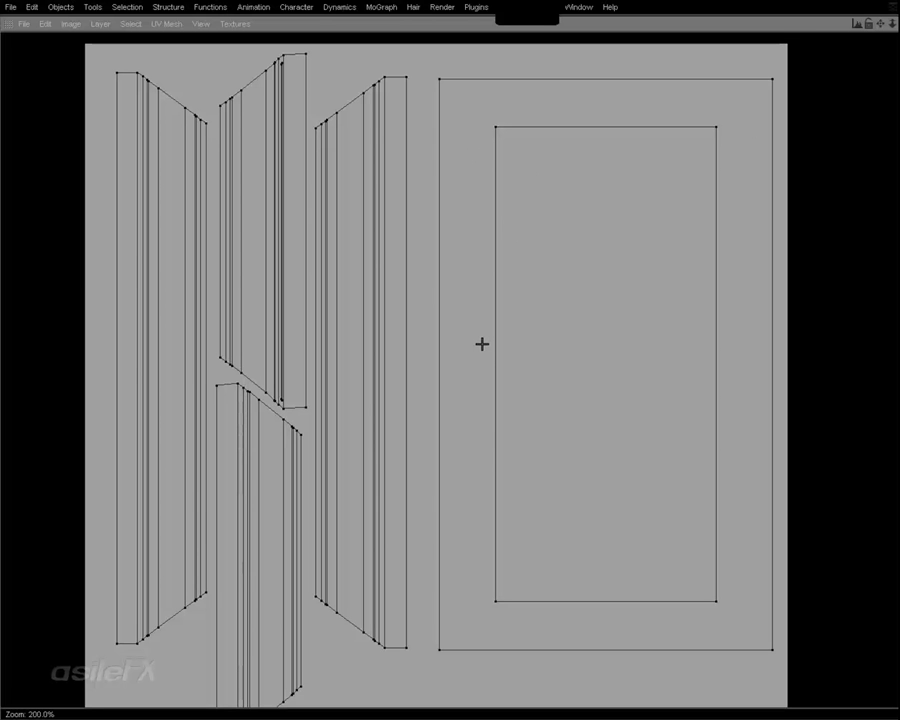
pyautogui.scroll(-1, 477, 338)
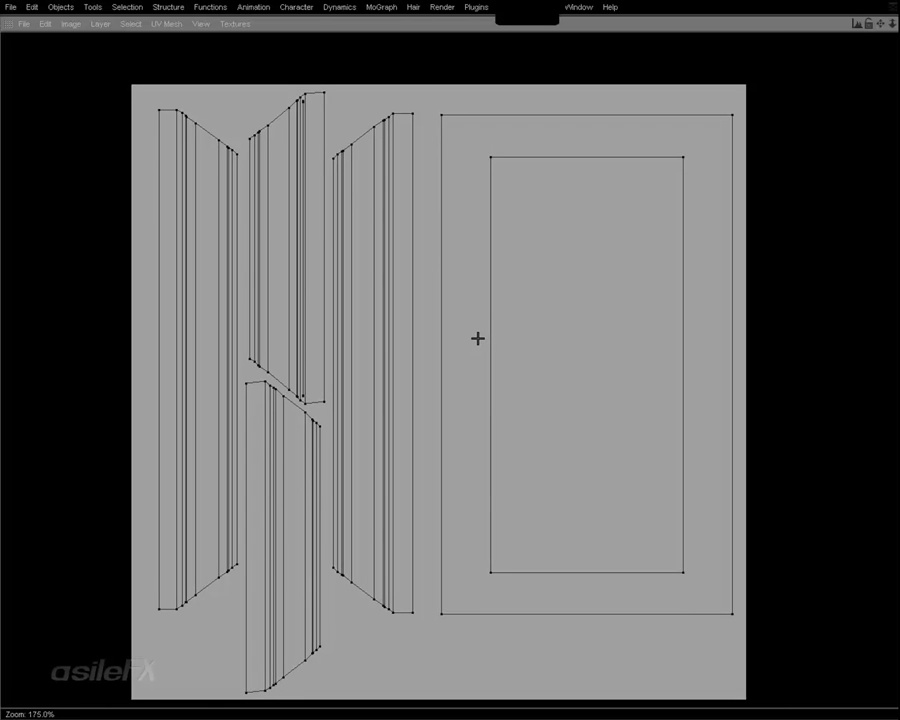
pyautogui.moveTo(388, 472)
pyautogui.keyDown('alt'); pyautogui.mouseDown(button='middle')
pyautogui.moveTo(406, 470)
pyautogui.moveTo(394, 462)
pyautogui.mouseUp(button='middle'); pyautogui.keyUp('alt')
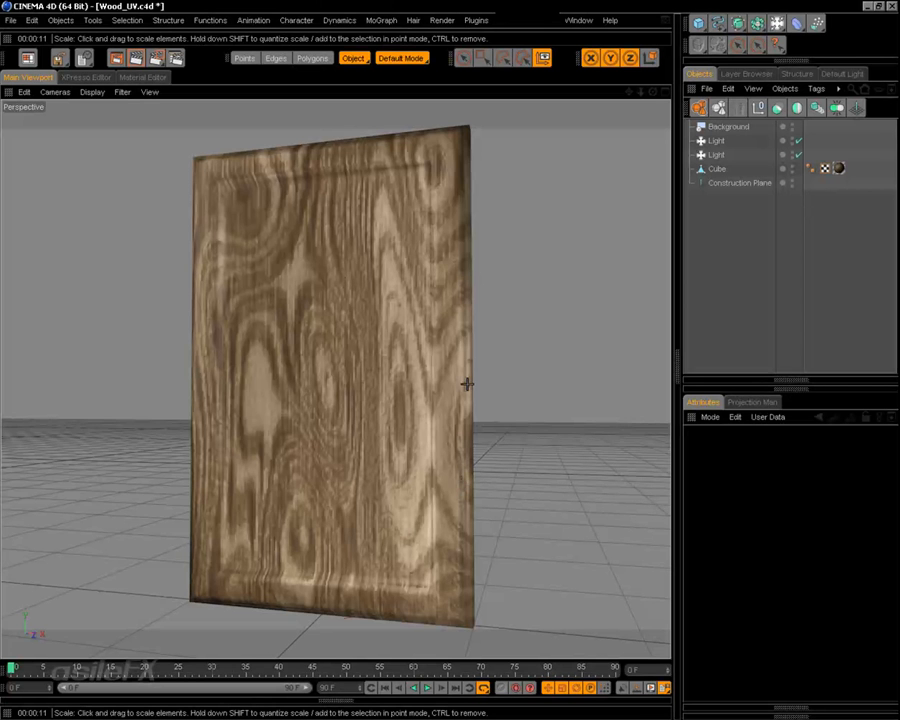
# Select the Phong tag of the Cube door object in the Wood_UV scene
pyautogui.moveTo(450, 382)
pyautogui.keyDown('alt'); pyautogui.mouseDown()
pyautogui.moveTo(520, 430)
pyautogui.moveTo(450, 382)
pyautogui.mouseUp(); pyautogui.keyUp('alt')
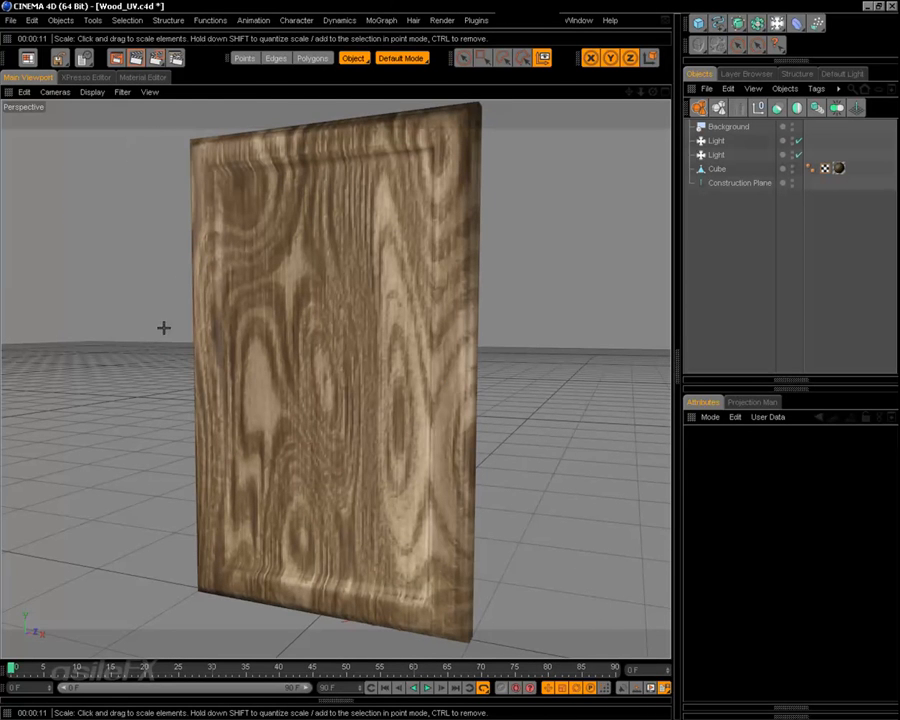
pyautogui.click(396, 311)
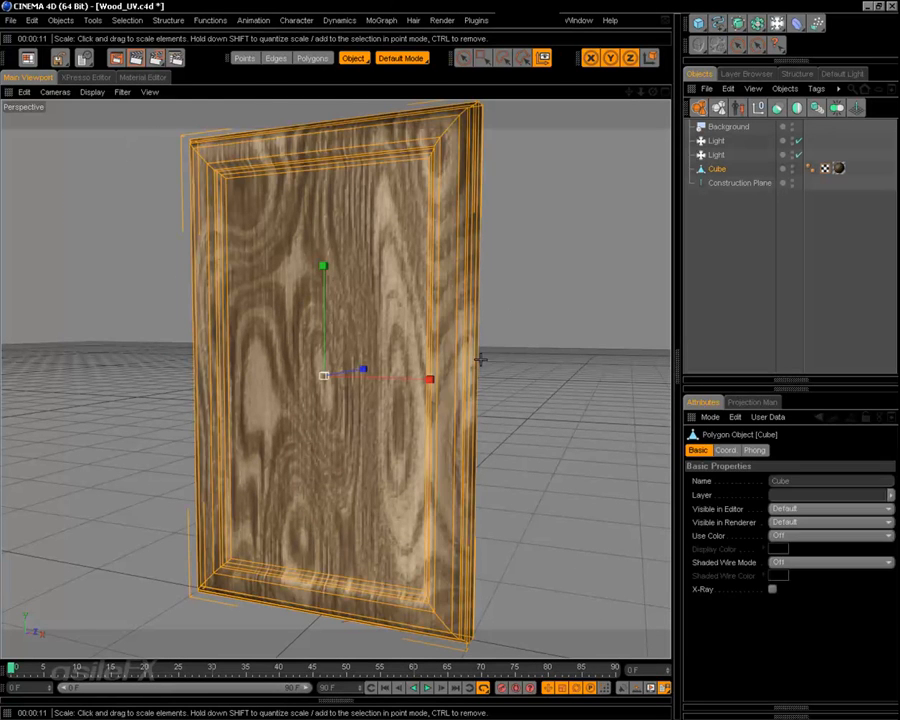
pyautogui.moveTo(484, 363)
pyautogui.keyDown('alt'); pyautogui.mouseDown()
pyautogui.moveTo(430, 365)
pyautogui.moveTo(490, 363)
pyautogui.mouseUp(); pyautogui.keyUp('alt')
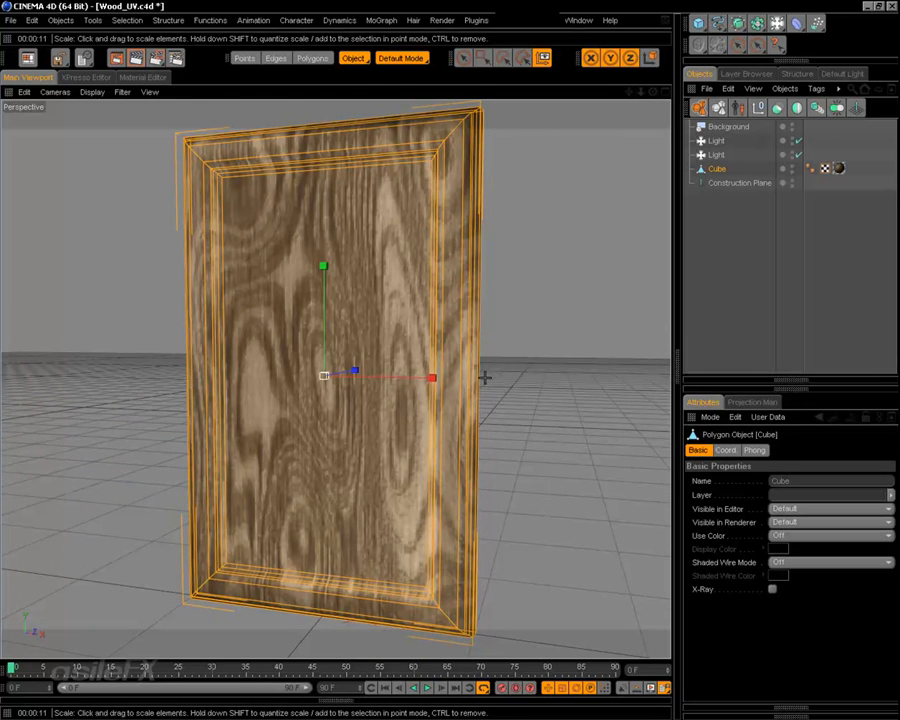
pyautogui.keyDown('alt'); pyautogui.moveTo(484, 377); pyautogui.dragTo(510, 372); pyautogui.keyUp('alt')
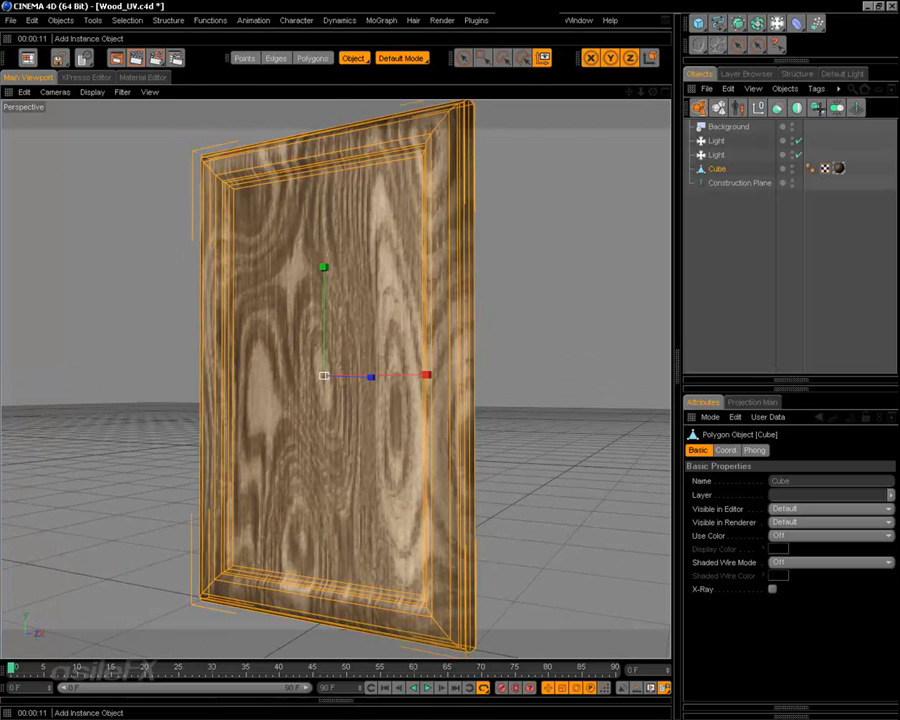
pyautogui.click(811, 168)
pyautogui.click(575, 192)
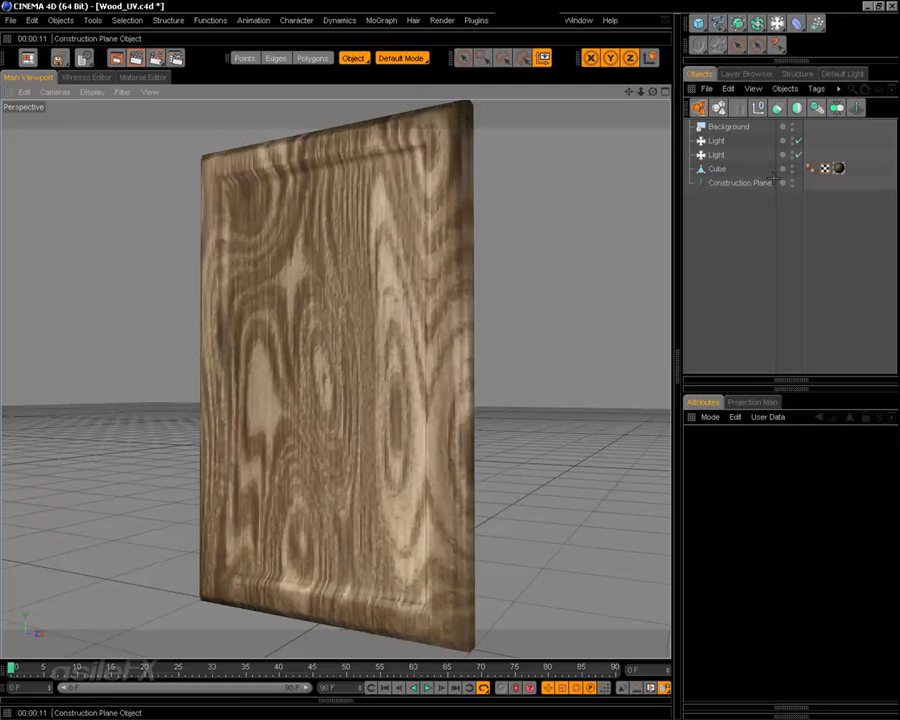
pyautogui.click(811, 168)
pyautogui.keyDown('alt'); pyautogui.moveTo(590, 299); pyautogui.dragTo(576, 272); pyautogui.keyUp('alt')
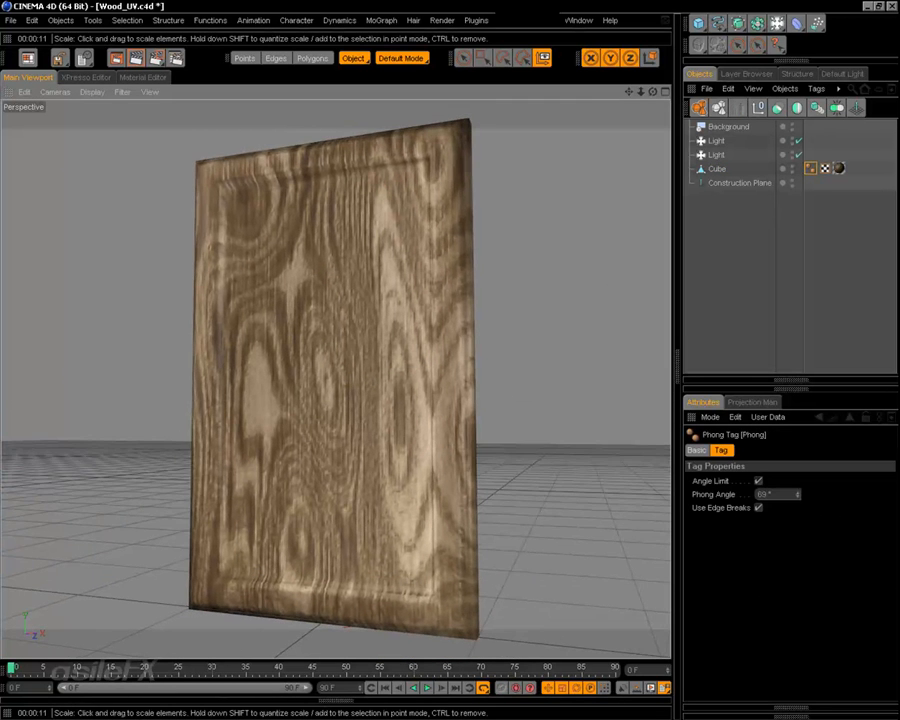
# Try a Phong Angle of 0° on the door and render the active view to check the shading
pyautogui.moveTo(797, 494); pyautogui.dragTo(797, 548)
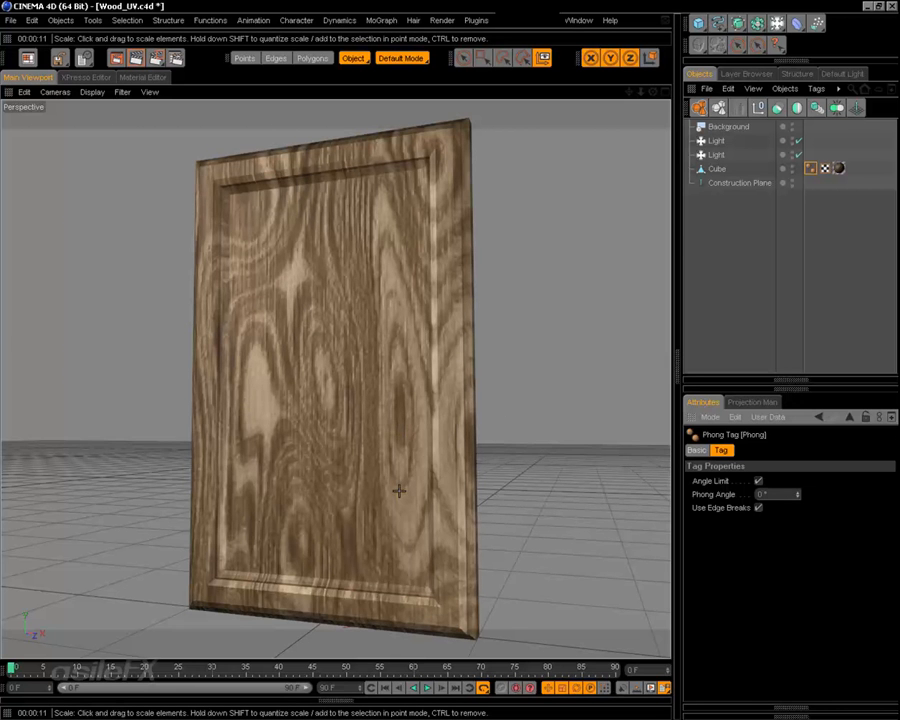
pyautogui.moveTo(559, 356)
pyautogui.keyDown('alt'); pyautogui.mouseDown()
pyautogui.moveTo(400, 360)
pyautogui.moveTo(559, 356)
pyautogui.mouseUp(); pyautogui.keyUp('alt')
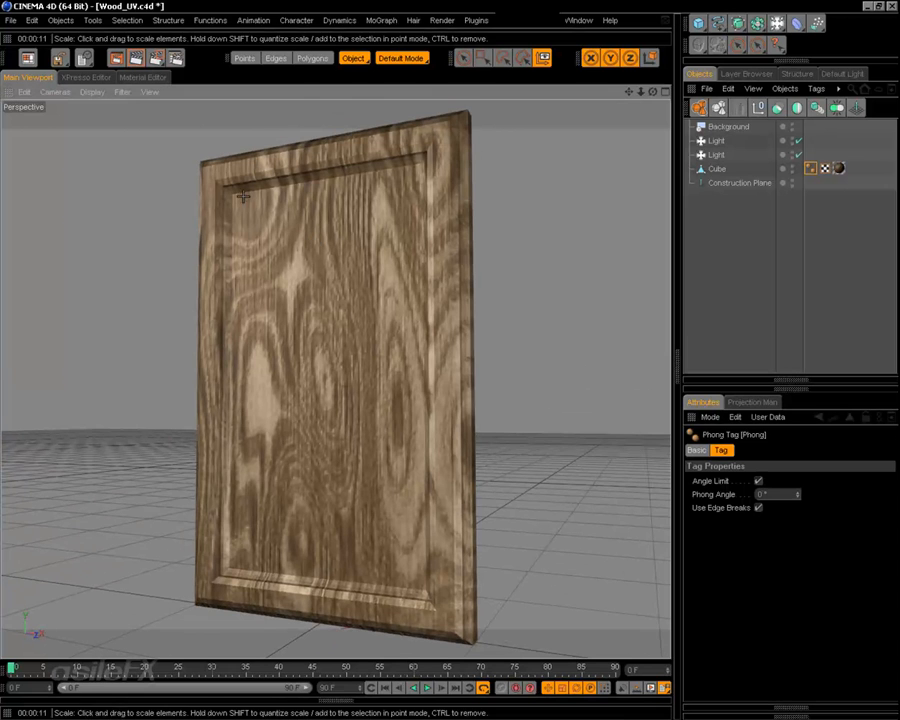
pyautogui.click(137, 59)
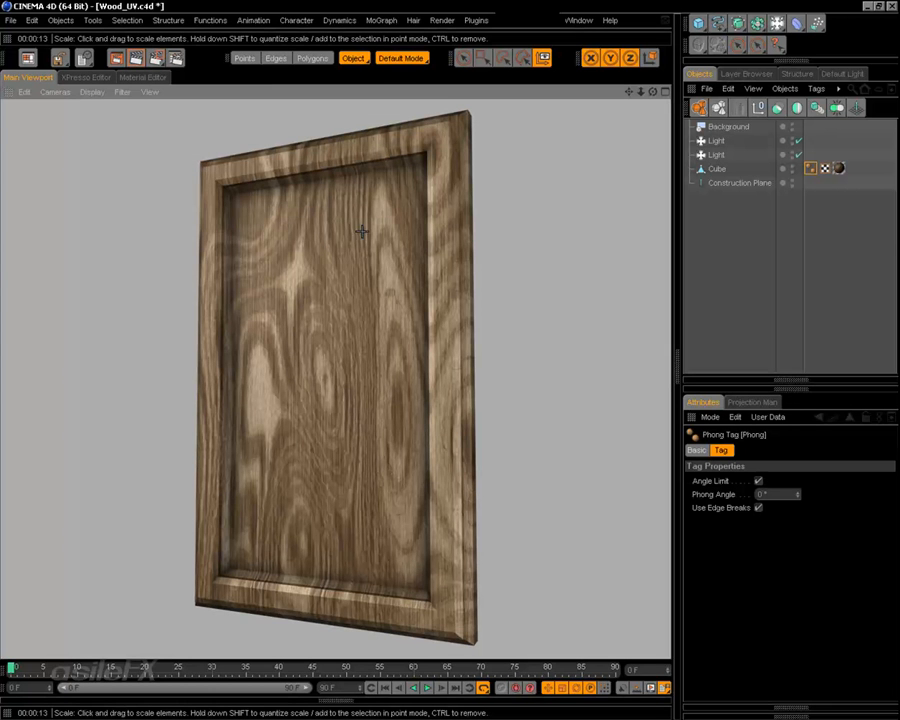
pyautogui.click(452, 299)
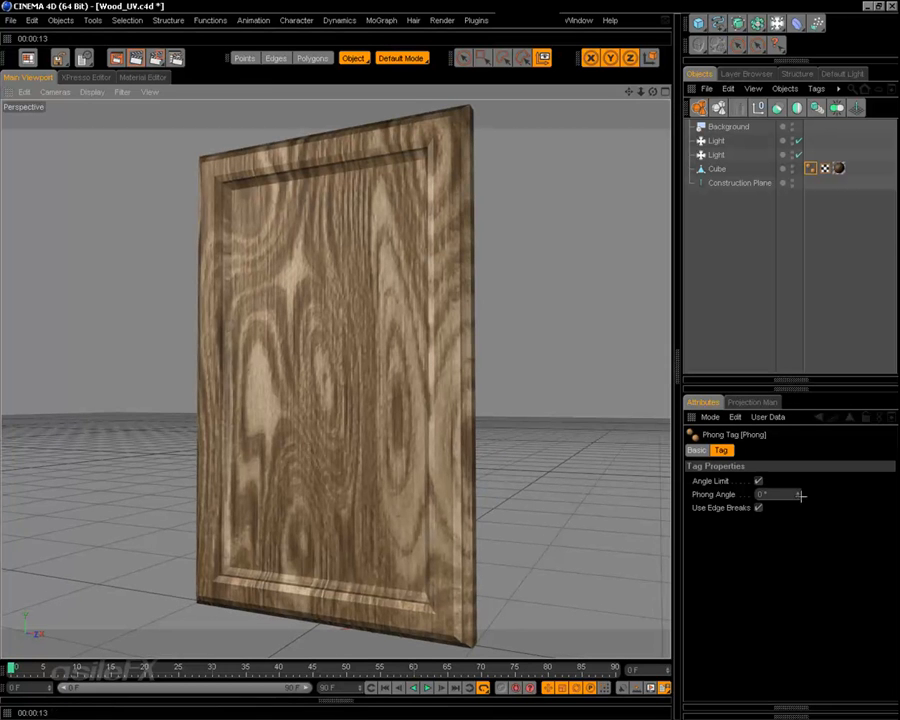
# Set the door's Phong Angle to 41° and look at the door's shading from another angle
pyautogui.moveTo(799, 495); pyautogui.dragTo(799, 452)
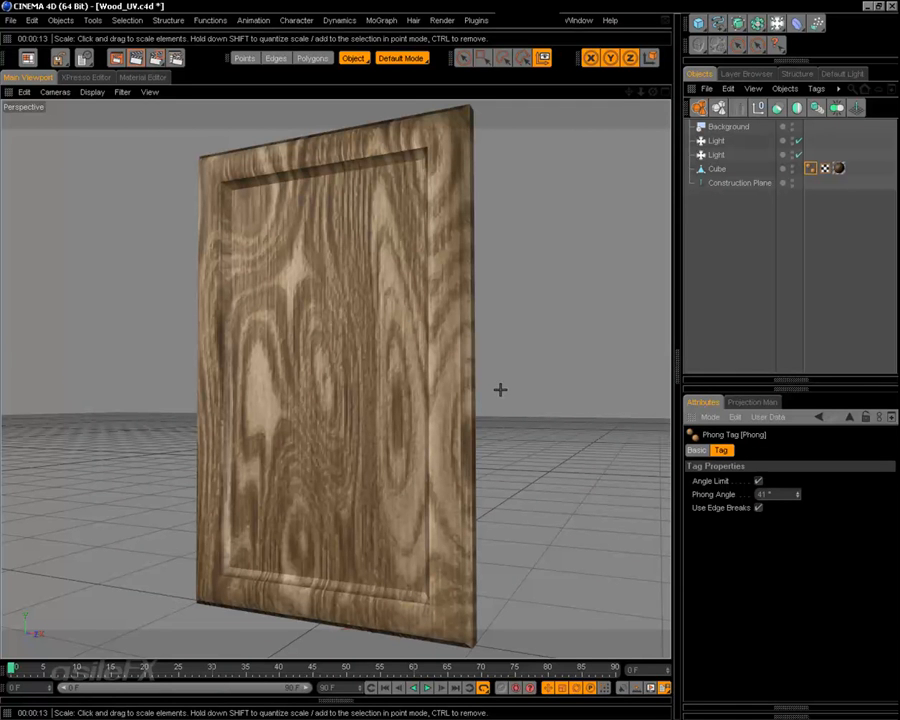
pyautogui.keyDown('alt'); pyautogui.moveTo(492, 432); pyautogui.dragTo(595, 430); pyautogui.keyUp('alt')
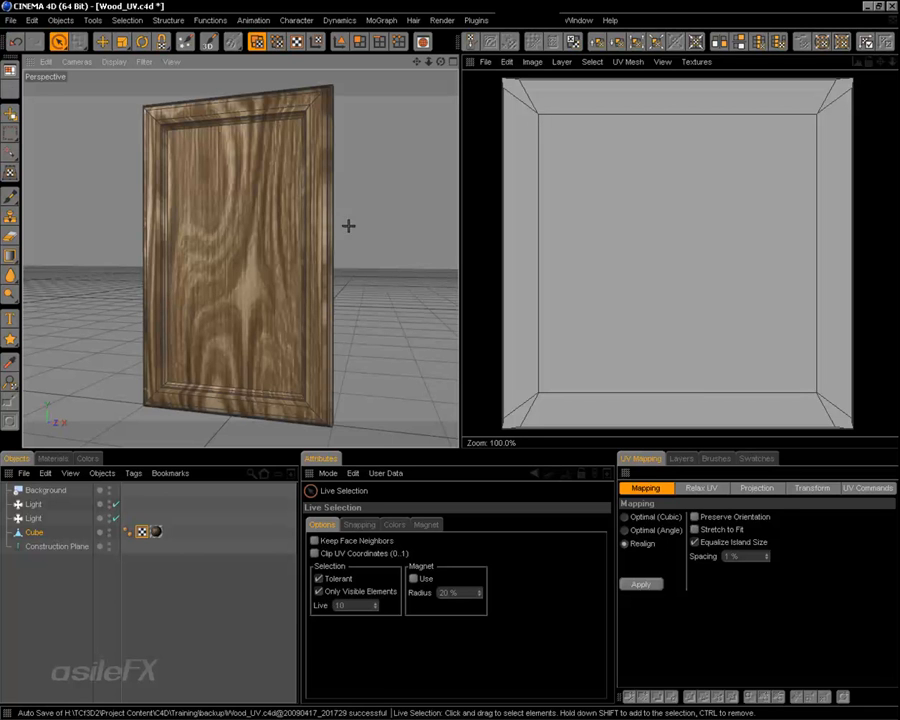
# Select the large center panel polygon on the front of the door and view its upper frame up close
pyautogui.click(255, 249)
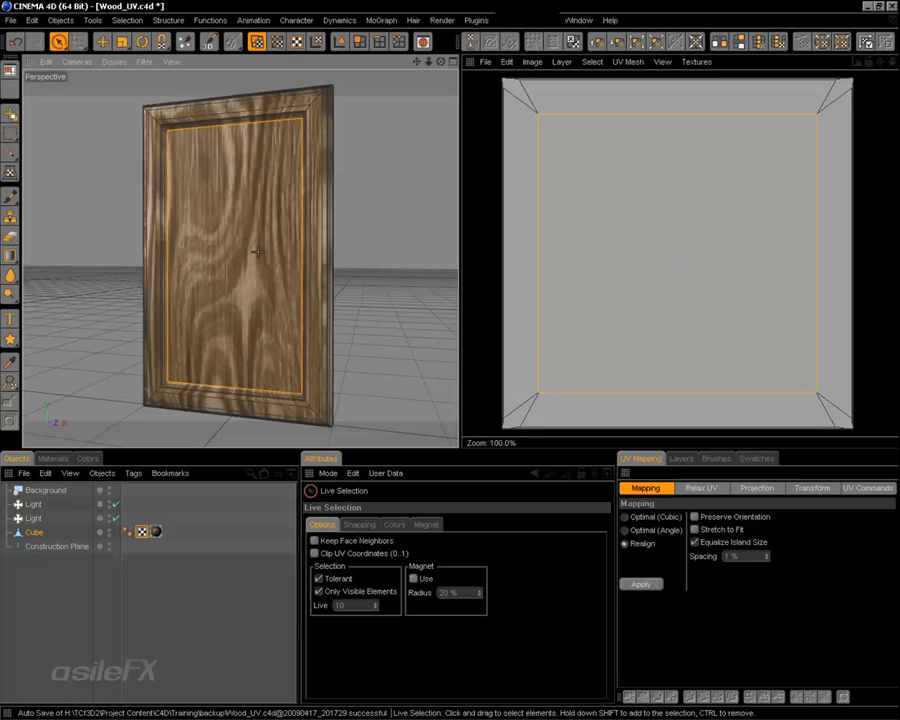
pyautogui.keyDown('alt'); pyautogui.moveTo(331, 228); pyautogui.dragTo(385, 262); pyautogui.keyUp('alt')
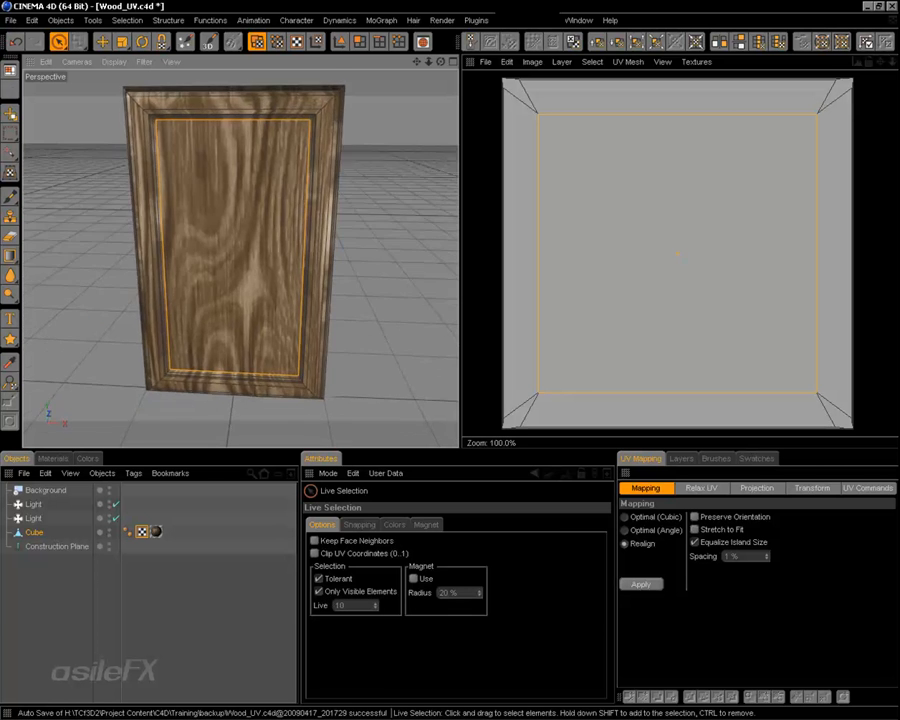
pyautogui.keyDown('alt'); pyautogui.moveTo(331, 228); pyautogui.dragTo(331, 353, button='middle'); pyautogui.keyUp('alt')
pyautogui.keyDown('alt'); pyautogui.moveTo(250, 210); pyautogui.dragTo(309, 175, button='right'); pyautogui.keyUp('alt')
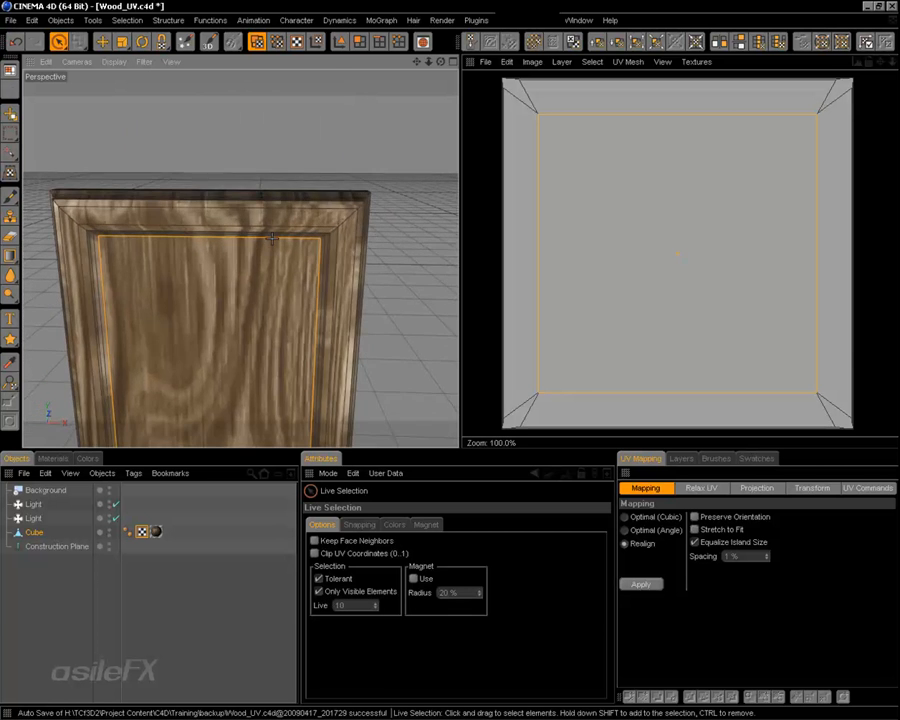
pyautogui.keyDown('alt'); pyautogui.moveTo(249, 275); pyautogui.dragTo(277, 266, button='middle'); pyautogui.keyUp('alt')
pyautogui.keyDown('alt'); pyautogui.moveTo(277, 266); pyautogui.dragTo(279, 228); pyautogui.keyUp('alt')
# Select all polygons of the door's upper frame section in the Front view using Rectangle Selection, with Only Visible Elements and Tolerant turned off
pyautogui.middleClick(278, 280)
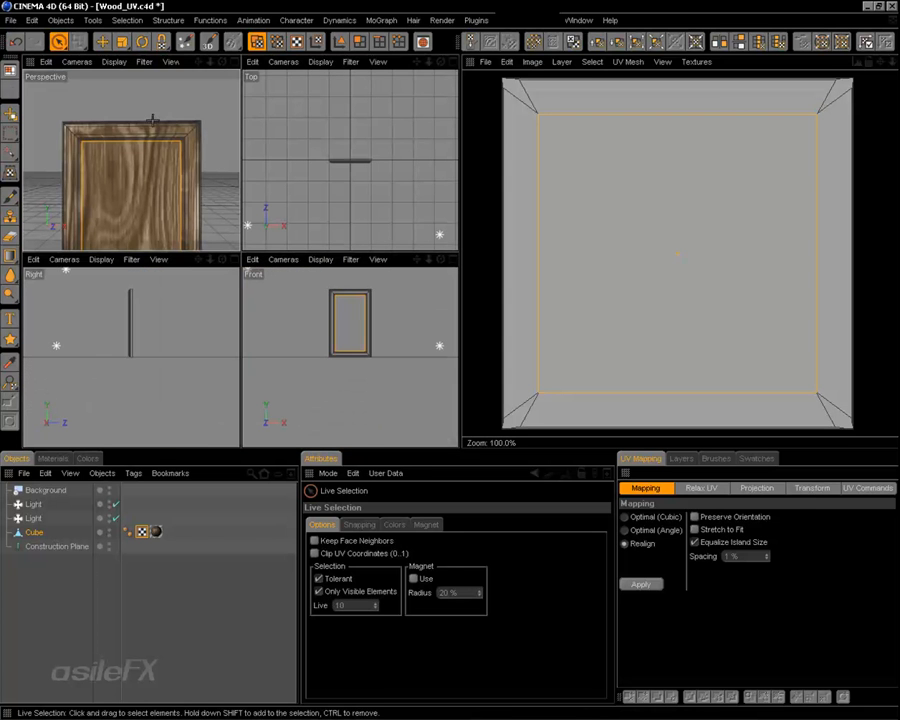
pyautogui.moveTo(58, 41)
pyautogui.mouseDown()
pyautogui.moveTo(72, 57)
pyautogui.moveTo(72, 33)
pyautogui.mouseUp()
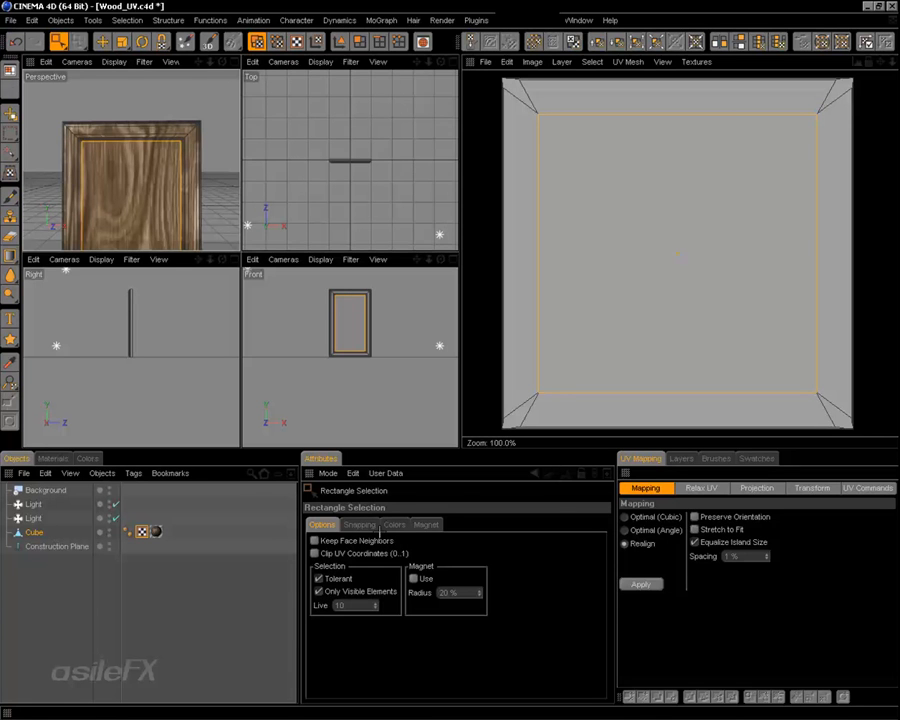
pyautogui.click(322, 591)
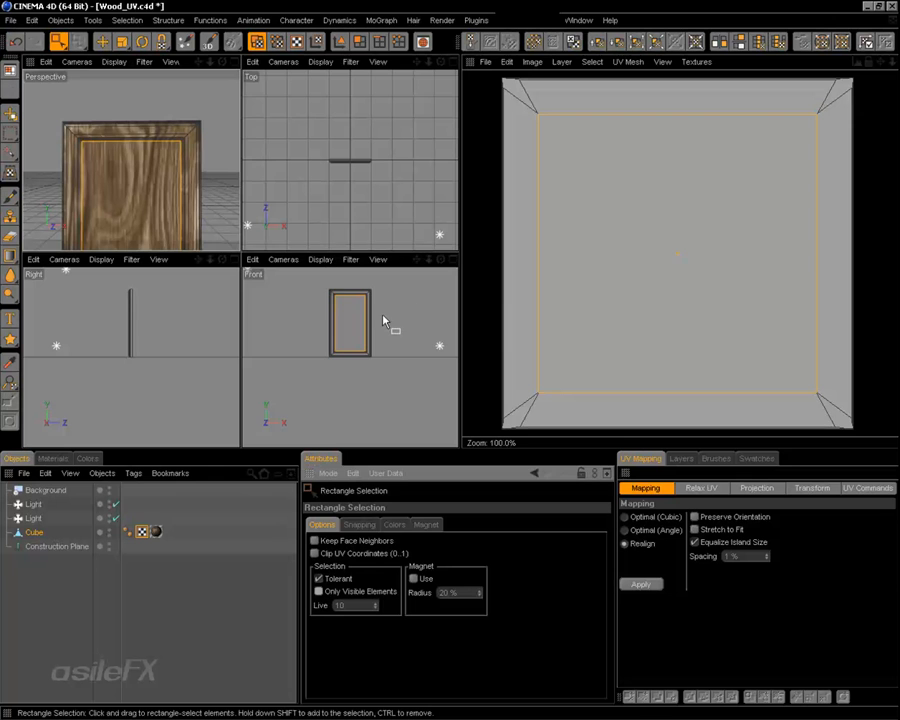
pyautogui.moveTo(383, 321)
pyautogui.keyDown('alt'); pyautogui.mouseDown(button='middle')
pyautogui.moveTo(378, 340)
pyautogui.moveTo(382, 333)
pyautogui.mouseUp(button='middle'); pyautogui.keyUp('alt')
pyautogui.scroll(10, 383, 333)
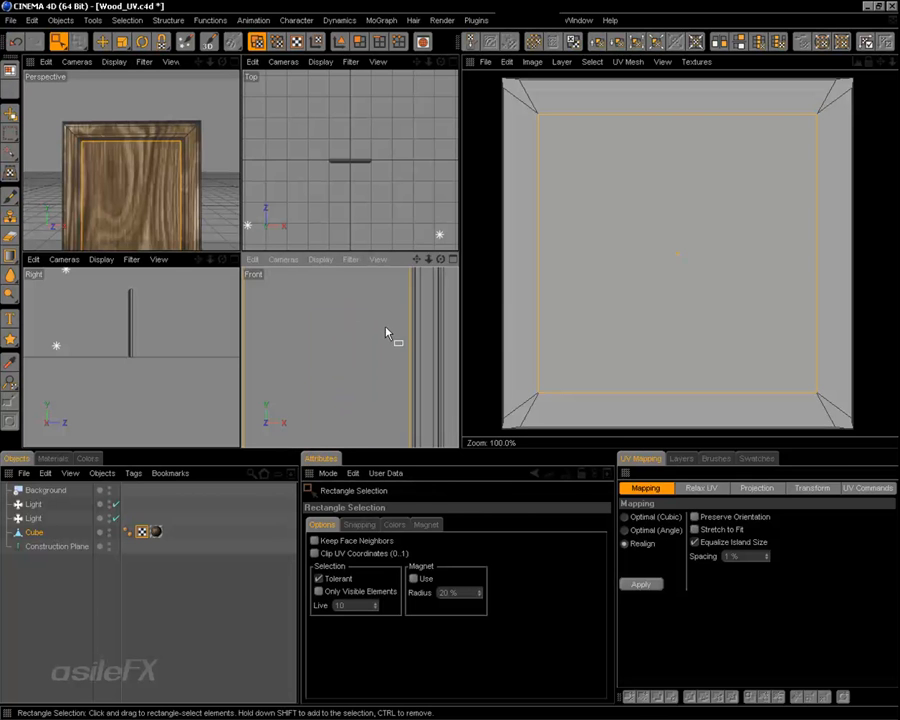
pyautogui.scroll(-10, 386, 332)
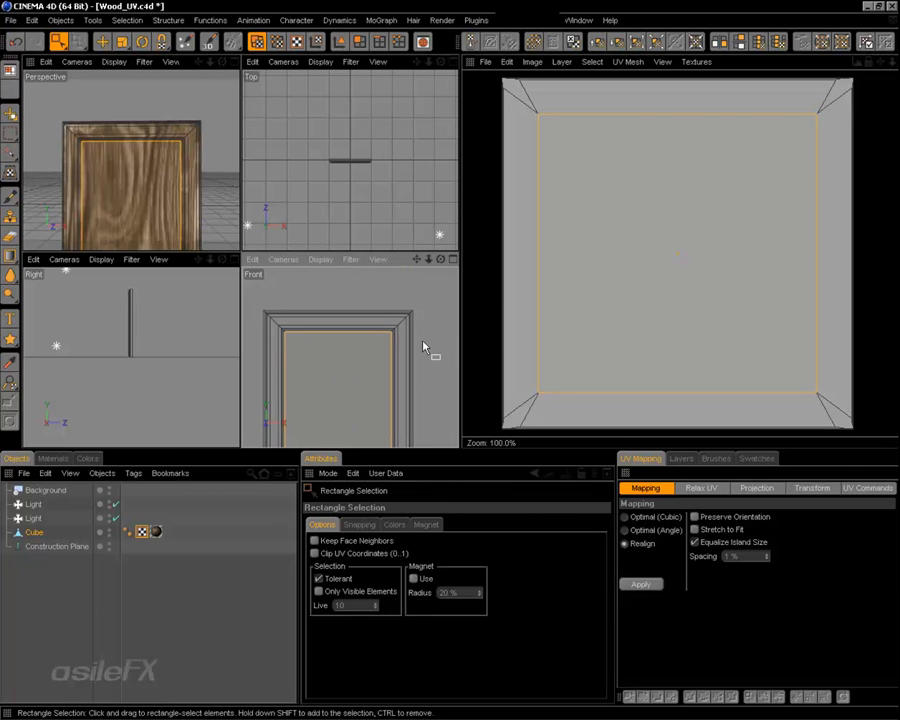
pyautogui.moveTo(430, 342); pyautogui.dragTo(255, 288)
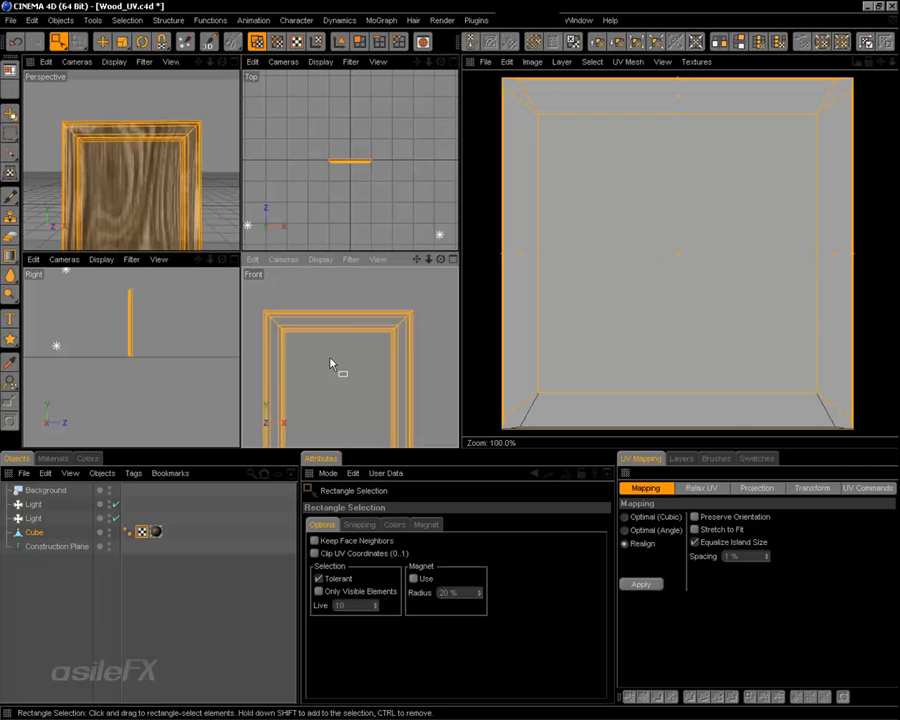
pyautogui.click(318, 578)
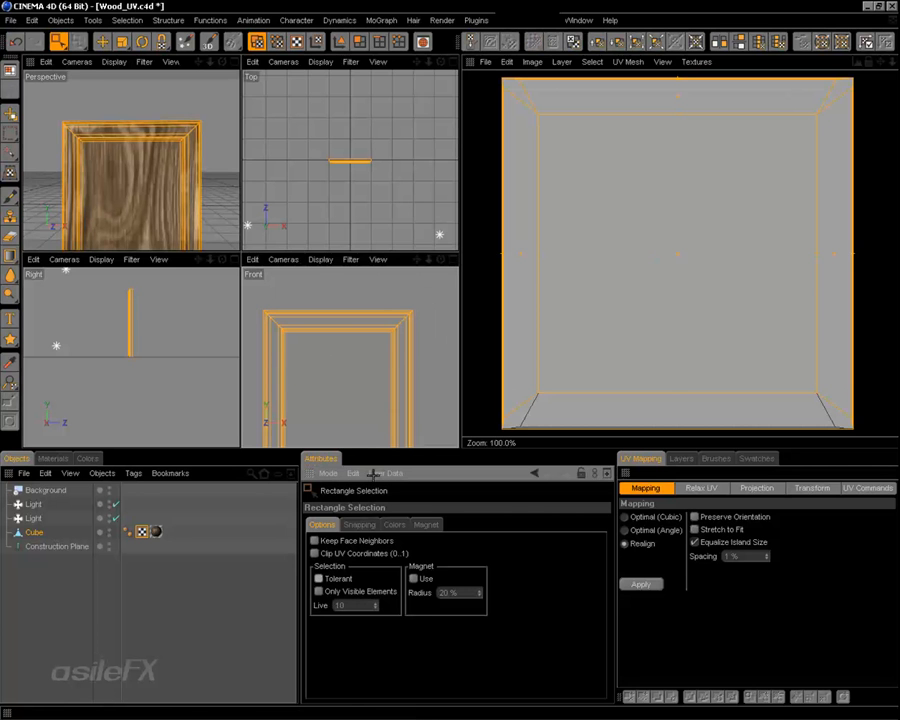
pyautogui.moveTo(422, 345); pyautogui.dragTo(257, 299)
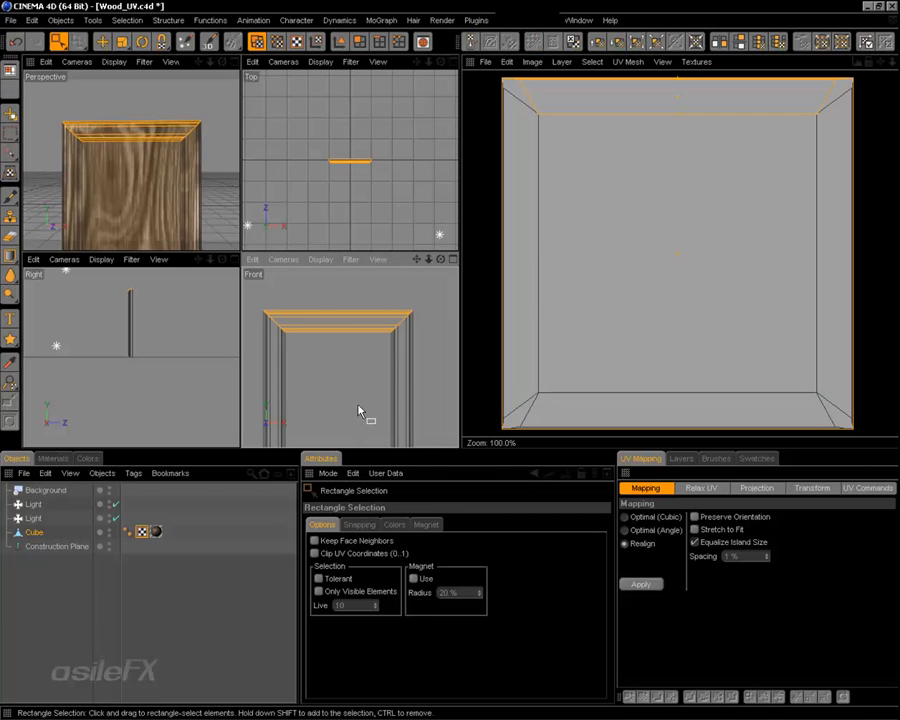
# Apply a Flat projection to the selected upper frame polygons and check the texture on the door's top edge up close
pyautogui.moveTo(151, 139)
pyautogui.keyDown('alt'); pyautogui.mouseDown()
pyautogui.moveTo(50, 155)
pyautogui.moveTo(140, 141)
pyautogui.moveTo(148, 148)
pyautogui.mouseUp(); pyautogui.keyUp('alt')
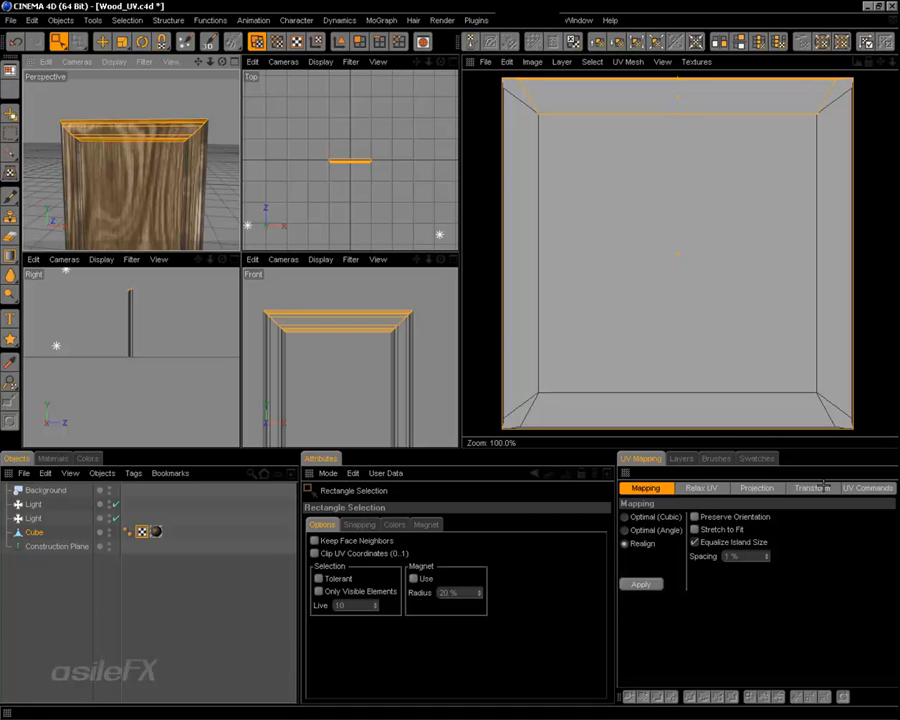
pyautogui.click(812, 487)
pyautogui.click(757, 488)
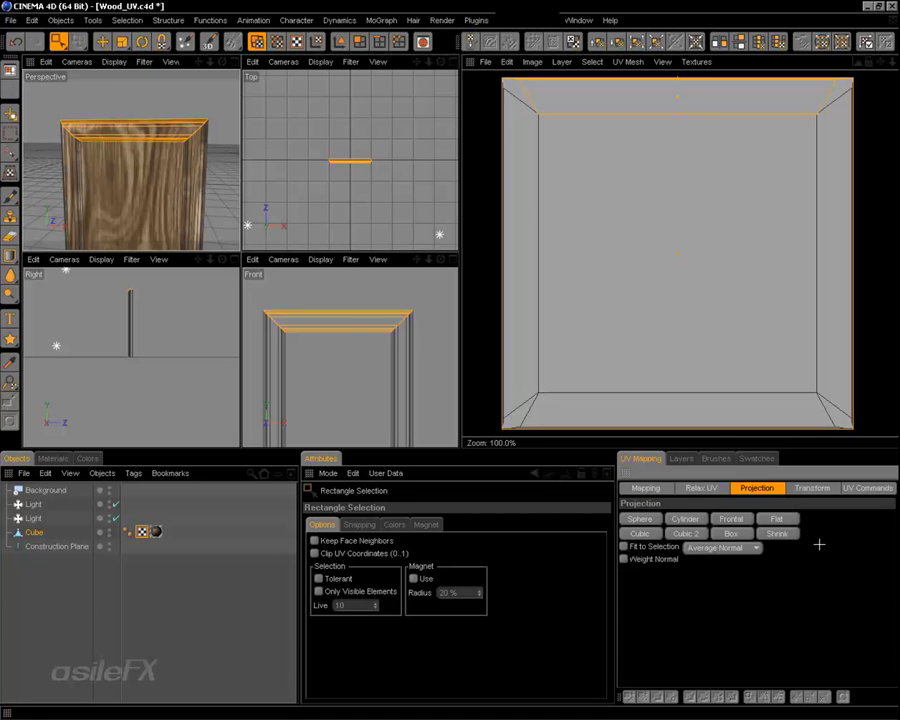
pyautogui.click(776, 519)
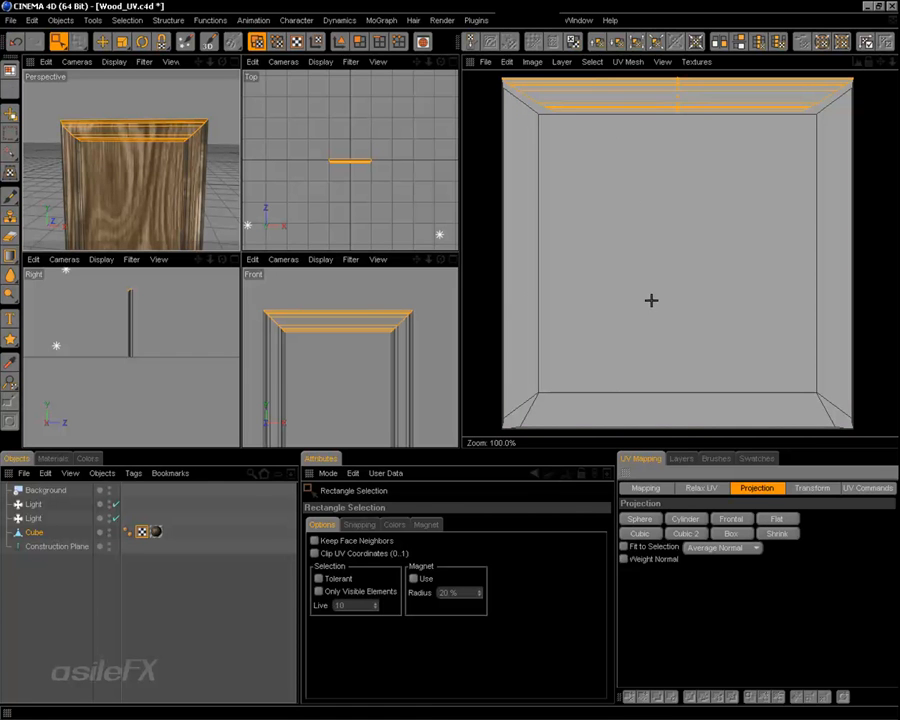
pyautogui.keyDown('alt'); pyautogui.moveTo(162, 155); pyautogui.dragTo(92, 190); pyautogui.keyUp('alt')
pyautogui.scroll(6, 183, 128)
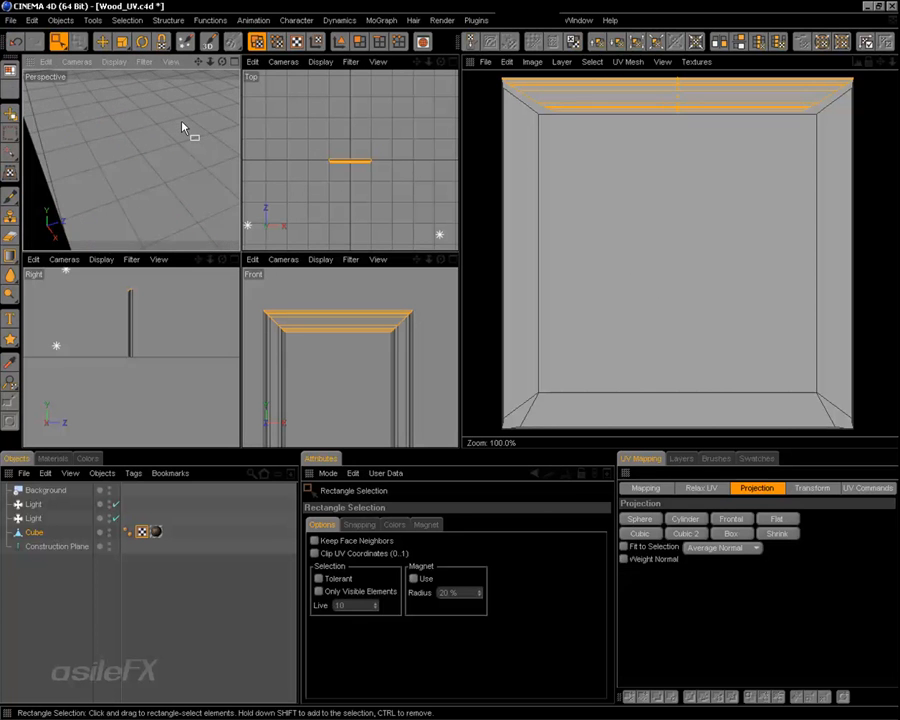
pyautogui.keyDown('alt'); pyautogui.moveTo(183, 128); pyautogui.dragTo(118, 162); pyautogui.keyUp('alt')
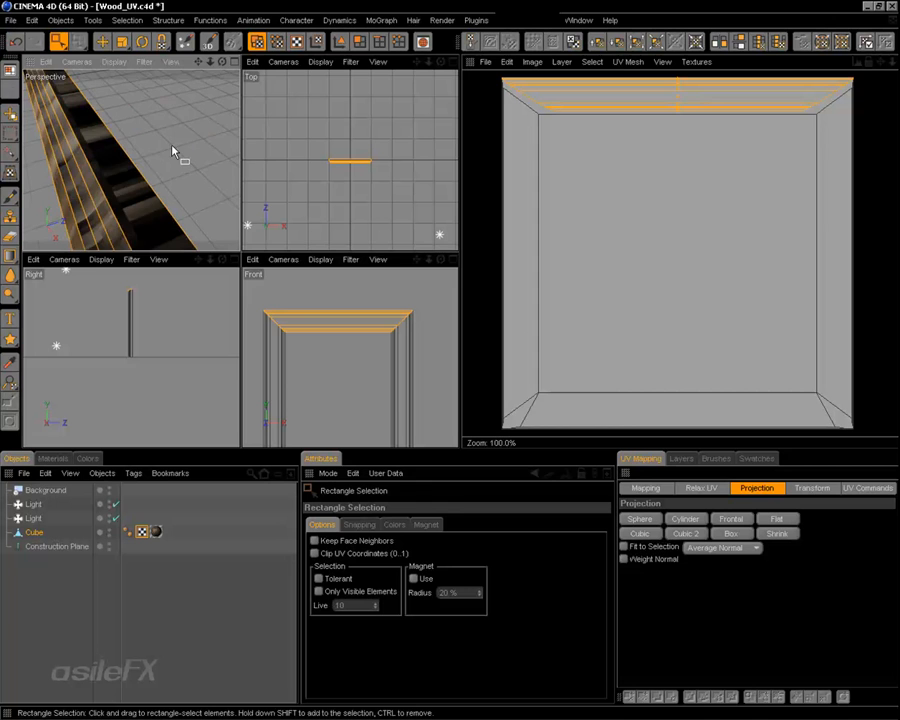
pyautogui.scroll(-3, 172, 152)
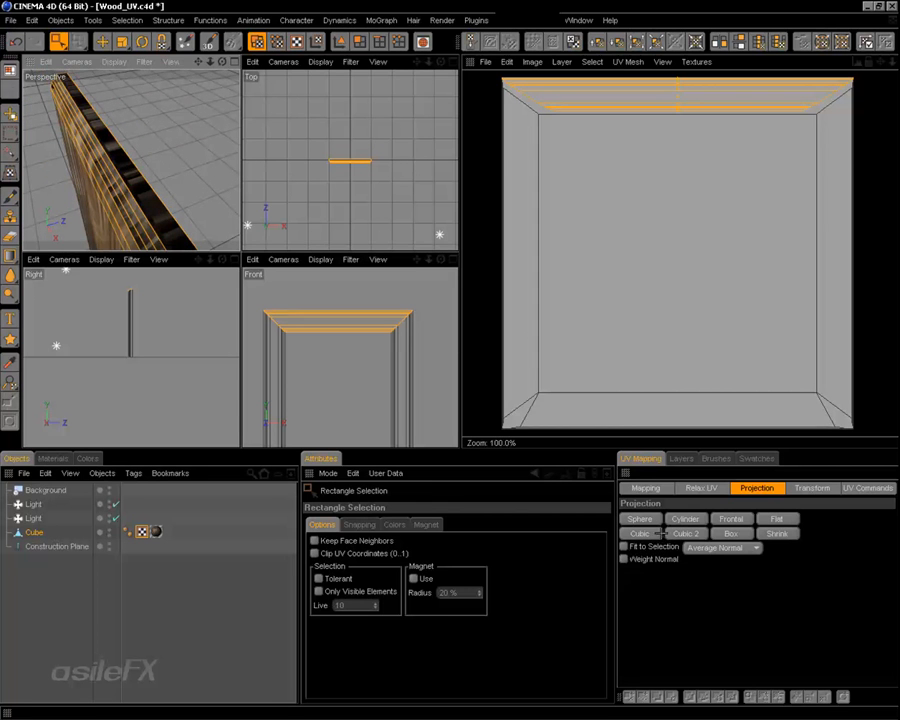
# Try the Cubic, Sphere and Frontal projections on the upper frame polygons and return to the Flat projection
pyautogui.click(655, 533)
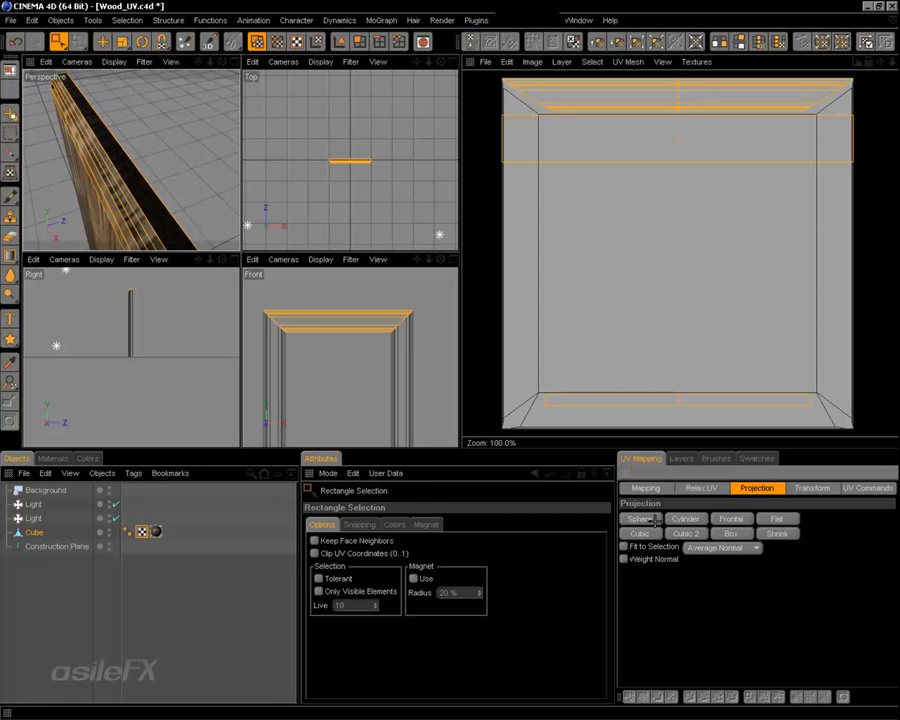
pyautogui.click(652, 520)
pyautogui.click(730, 518)
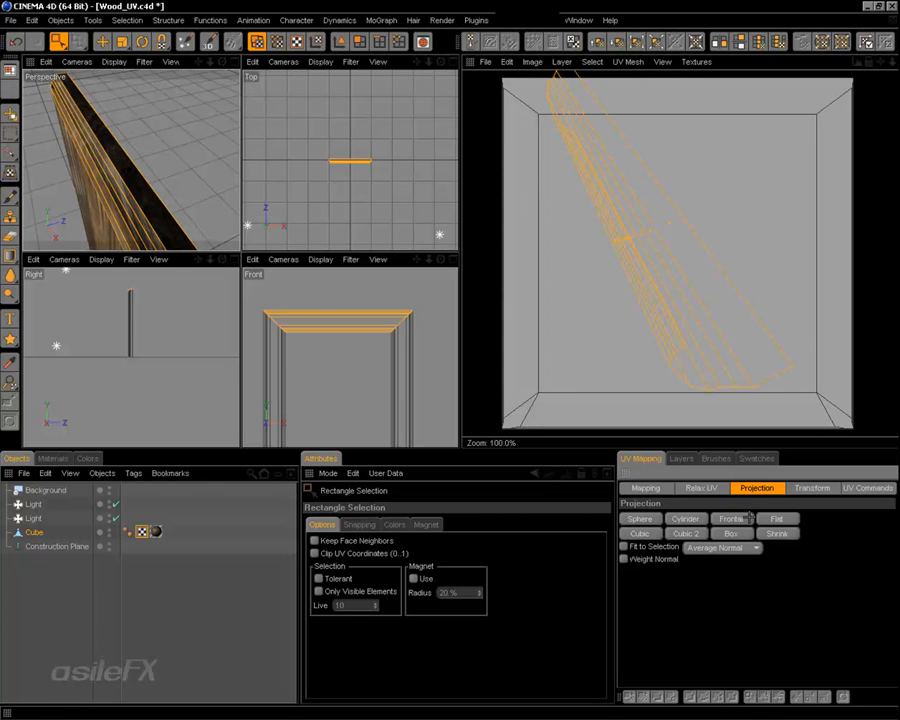
pyautogui.click(778, 518)
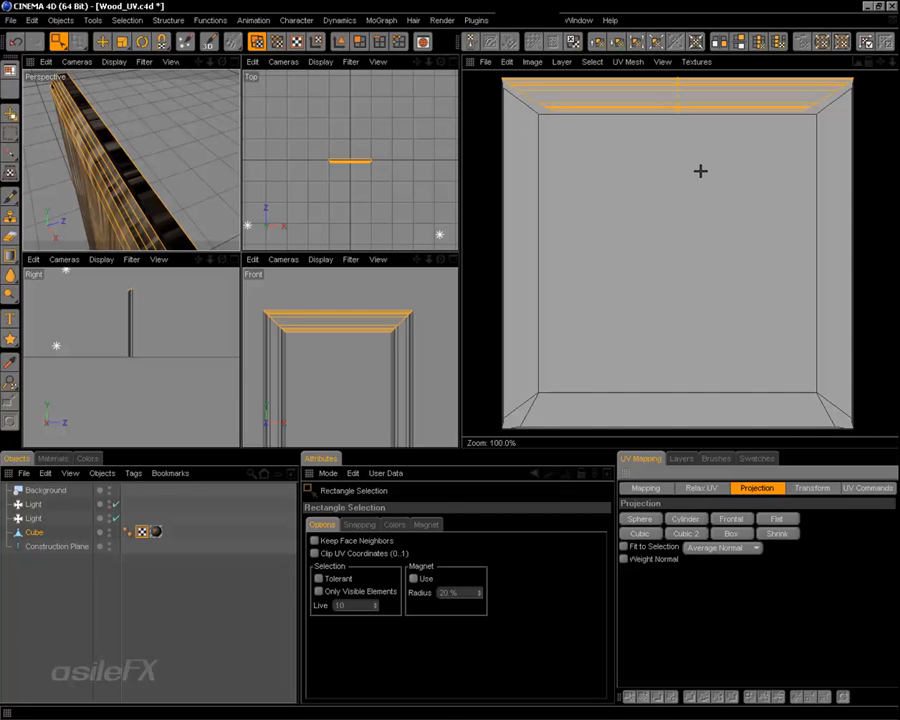
# Move the upper frame's UV island down, away from the upper border of the UV layout
pyautogui.keyDown('alt'); pyautogui.moveTo(191, 136); pyautogui.dragTo(160, 158); pyautogui.keyUp('alt')
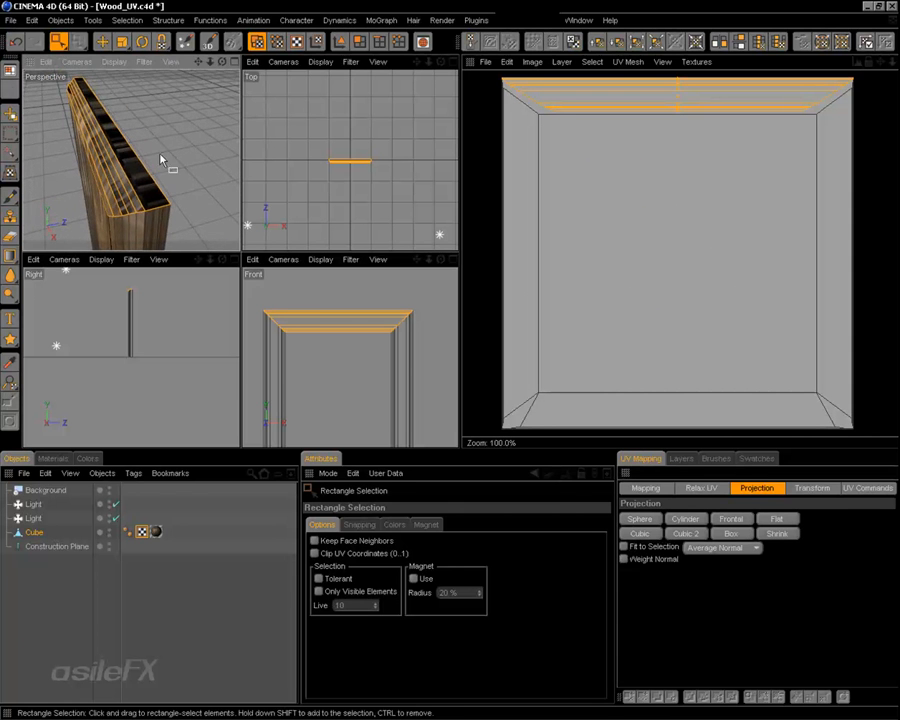
pyautogui.press('e')
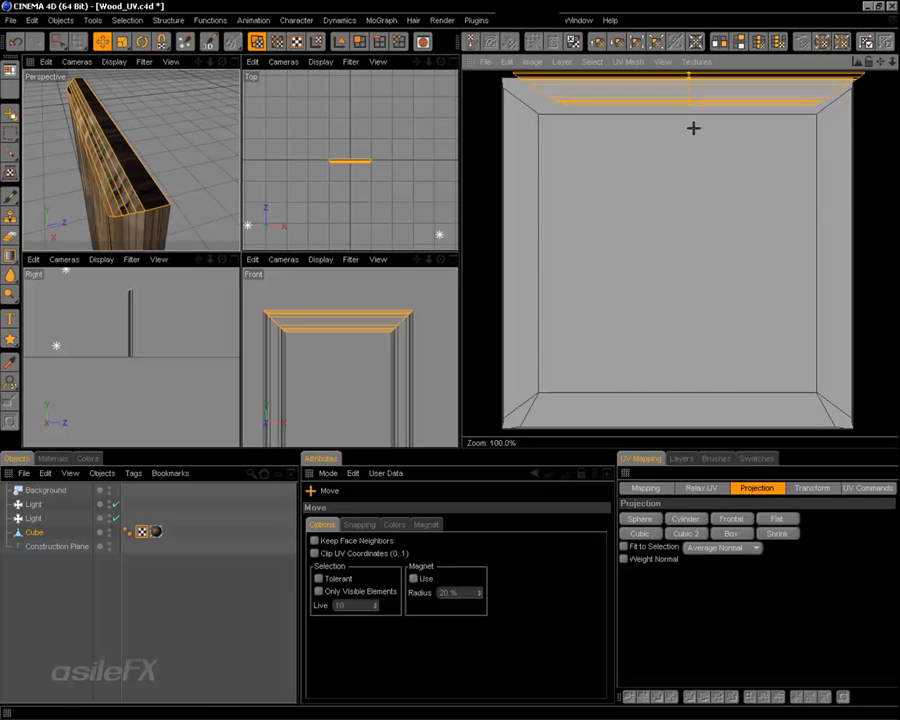
pyautogui.moveTo(693, 128); pyautogui.dragTo(687, 250)
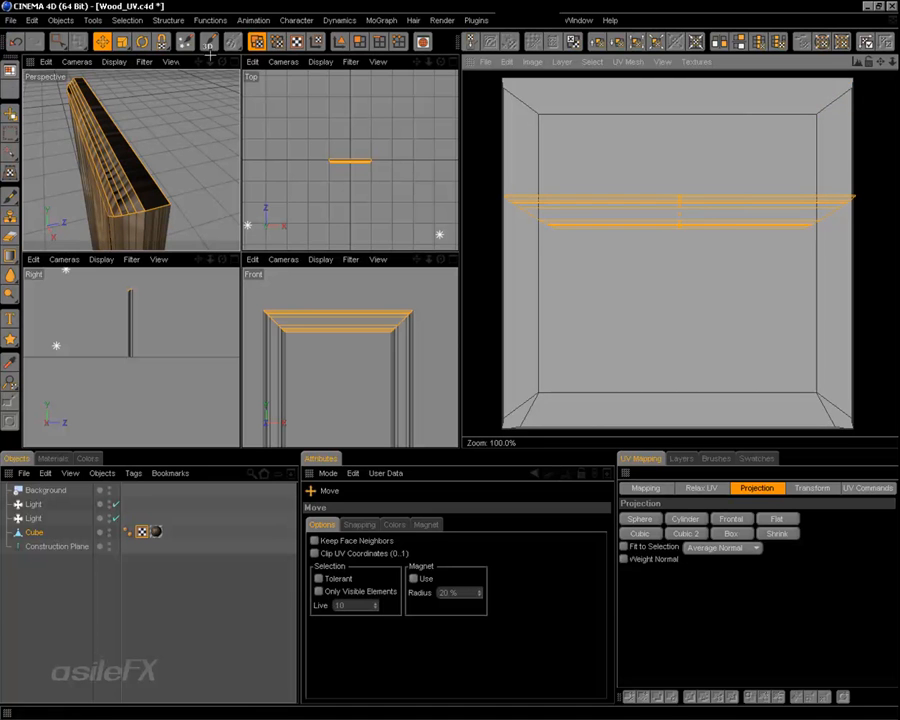
# Select the two rear corner points of the door's top edge and move their UVs slightly upward to widen the top edge's UV strip
pyautogui.moveTo(58, 41); pyautogui.dragTo(78, 52)
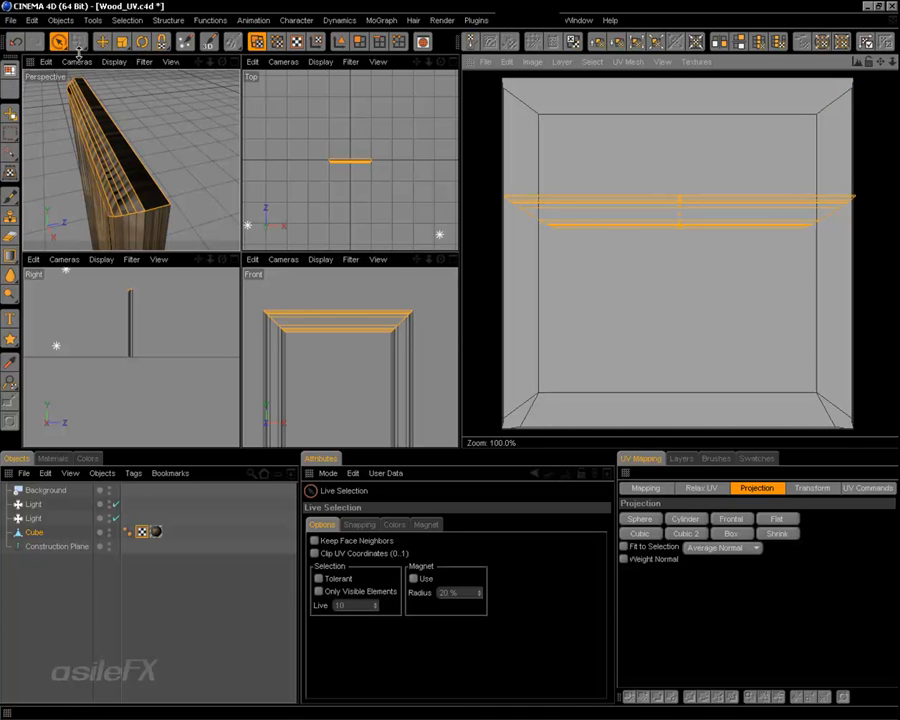
pyautogui.click(277, 41)
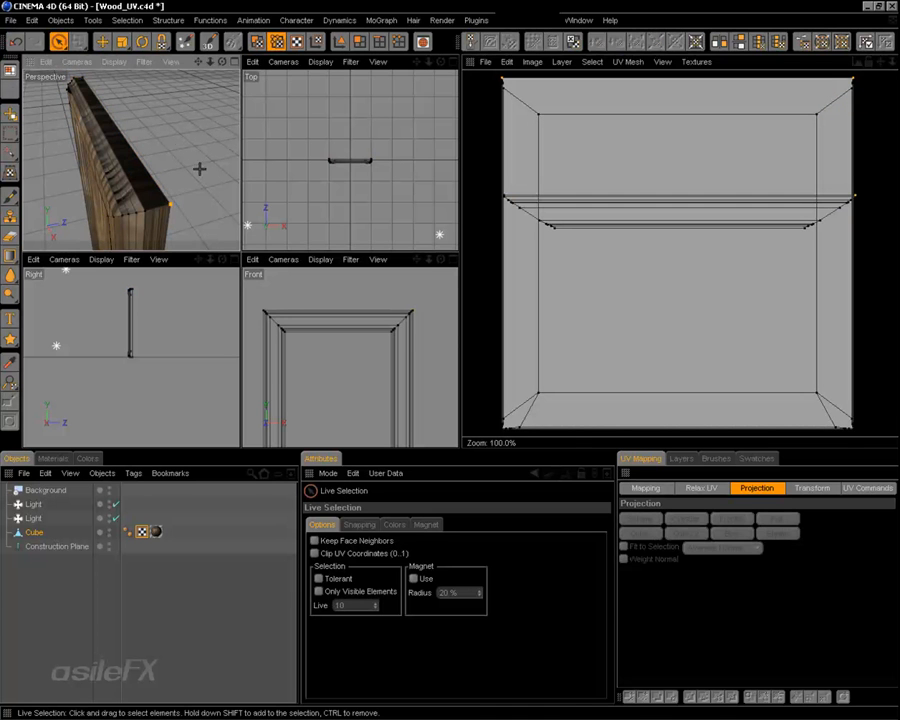
pyautogui.keyDown('alt'); pyautogui.moveTo(182, 143); pyautogui.dragTo(140, 155); pyautogui.keyUp('alt')
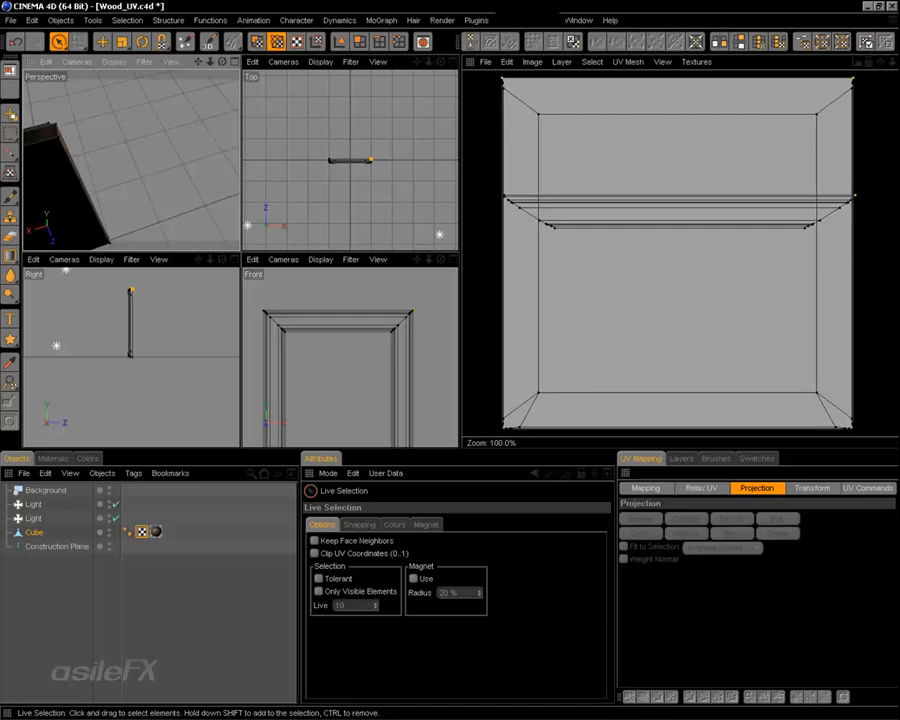
pyautogui.keyDown('alt'); pyautogui.moveTo(182, 141); pyautogui.dragTo(334, 140, button='middle'); pyautogui.keyUp('alt')
pyautogui.keyDown('shift'); pyautogui.click(209, 124); pyautogui.keyUp('shift')
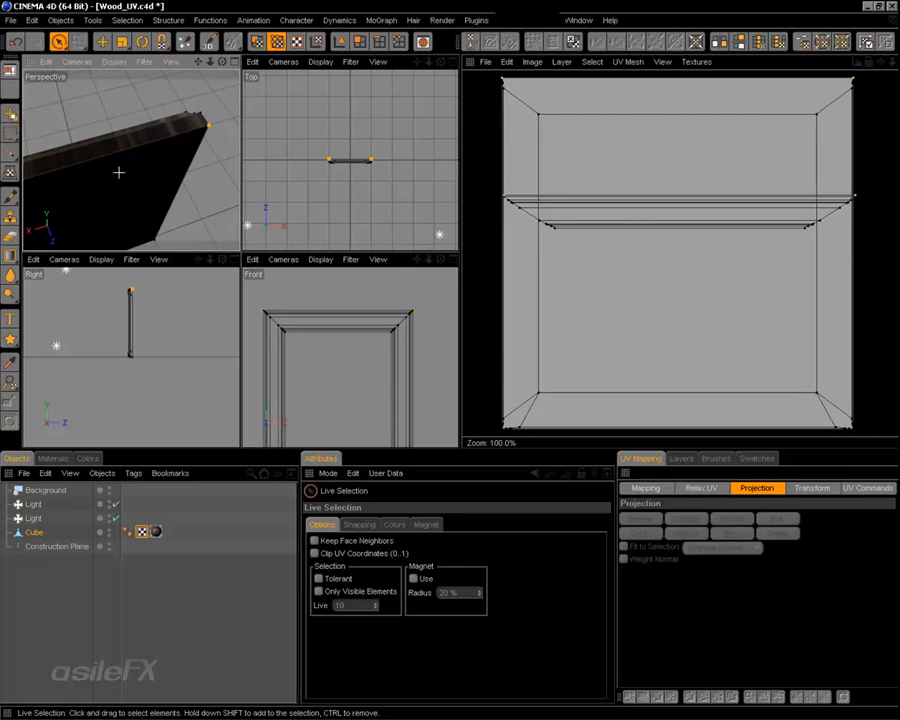
pyautogui.keyDown('alt'); pyautogui.moveTo(120, 171); pyautogui.dragTo(204, 165); pyautogui.keyUp('alt')
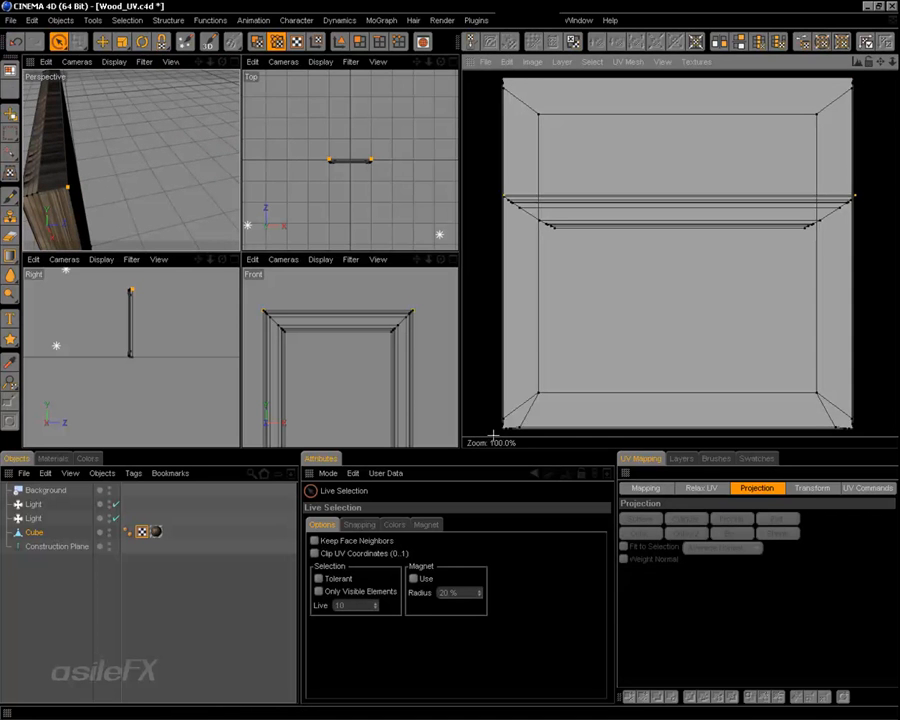
pyautogui.press('e')
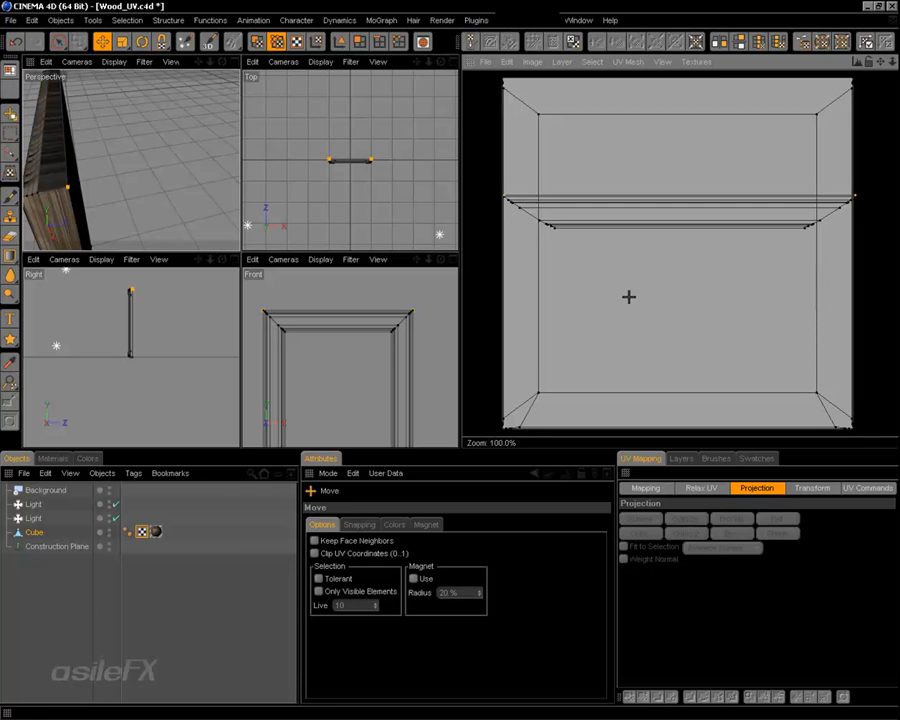
pyautogui.moveTo(619, 299); pyautogui.dragTo(620, 288)
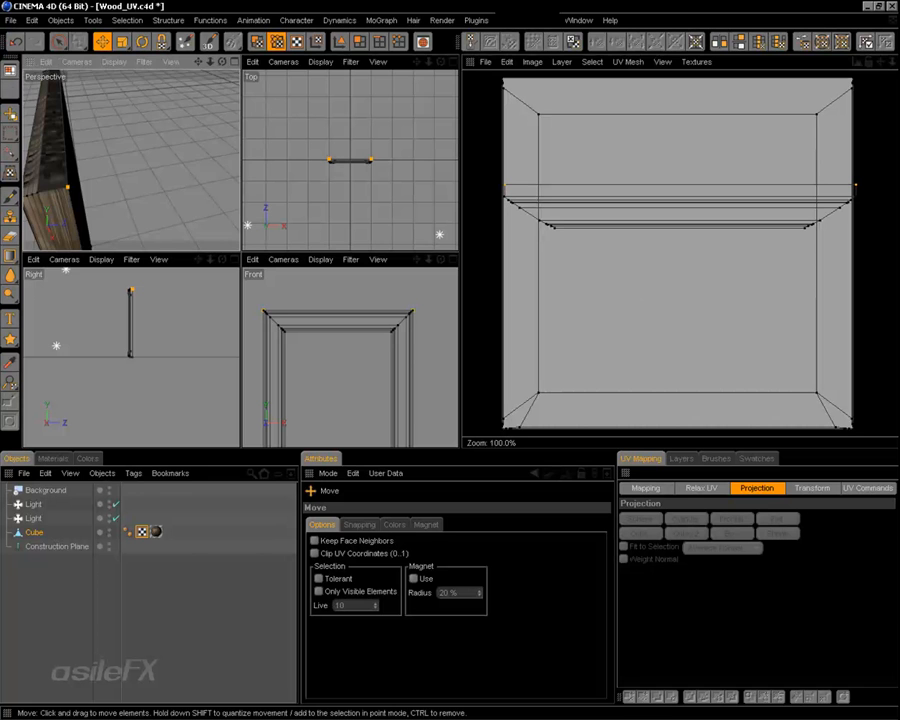
# Examine the wood grain on the door's upper frame and top edge alongside the upper frame's UV layout
pyautogui.keyDown('alt'); pyautogui.moveTo(92, 163); pyautogui.dragTo(172, 150); pyautogui.keyUp('alt')
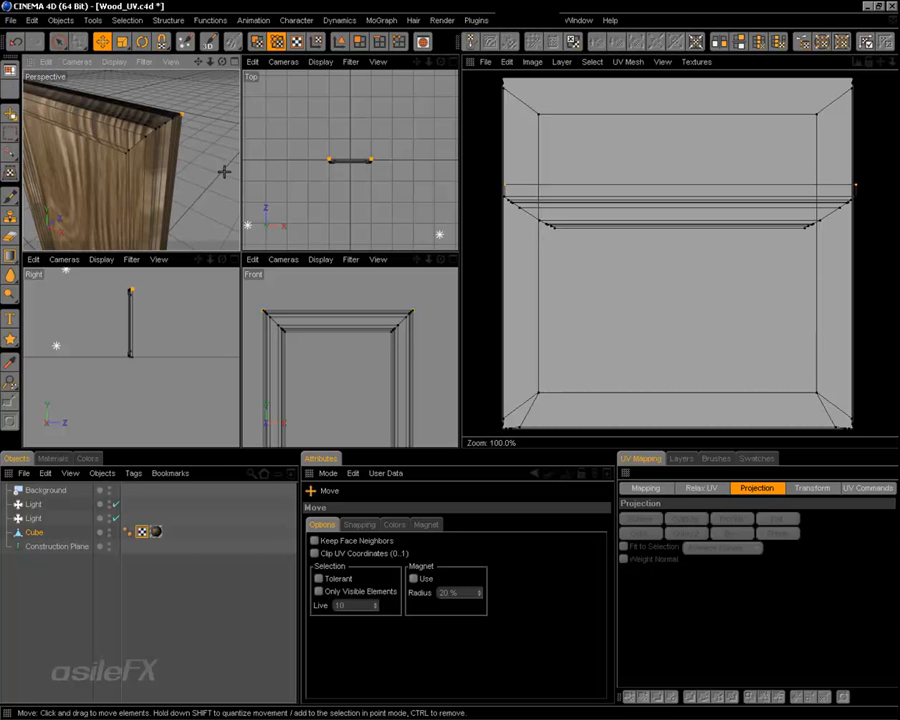
pyautogui.moveTo(223, 172)
pyautogui.keyDown('alt'); pyautogui.mouseDown()
pyautogui.moveTo(240, 174)
pyautogui.moveTo(200, 228)
pyautogui.moveTo(225, 173)
pyautogui.mouseUp(); pyautogui.keyUp('alt')
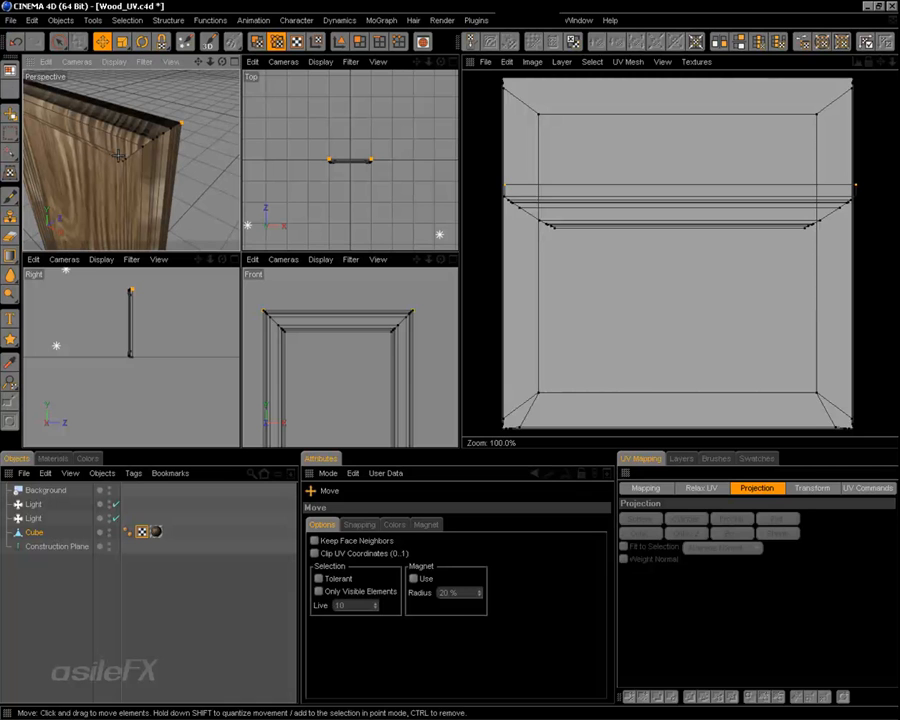
pyautogui.scroll(3, 620, 237)
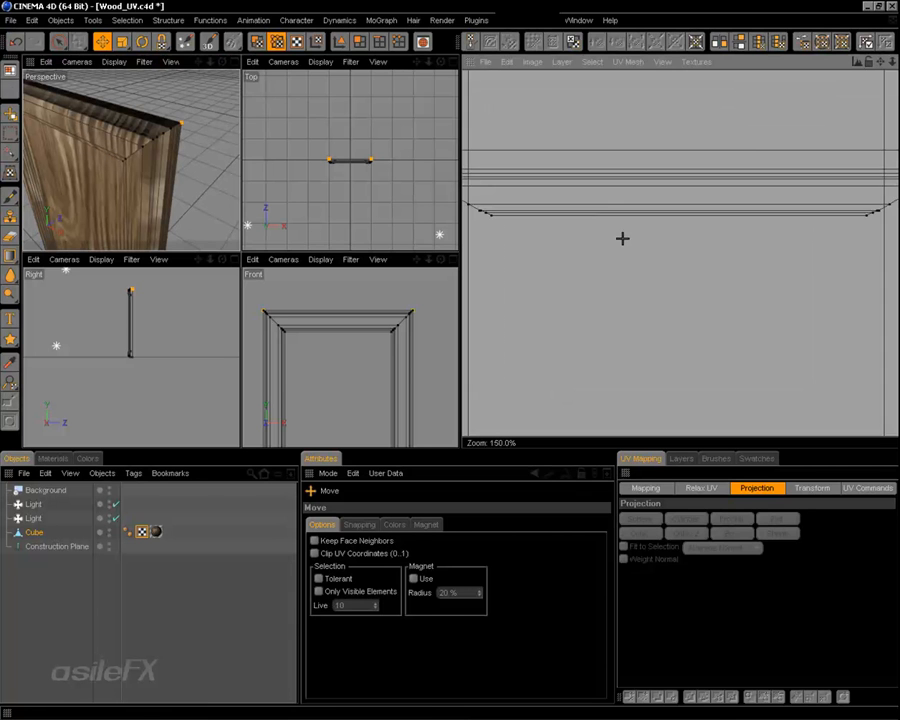
pyautogui.keyDown('alt'); pyautogui.moveTo(633, 215); pyautogui.dragTo(679, 298, button='middle'); pyautogui.keyUp('alt')
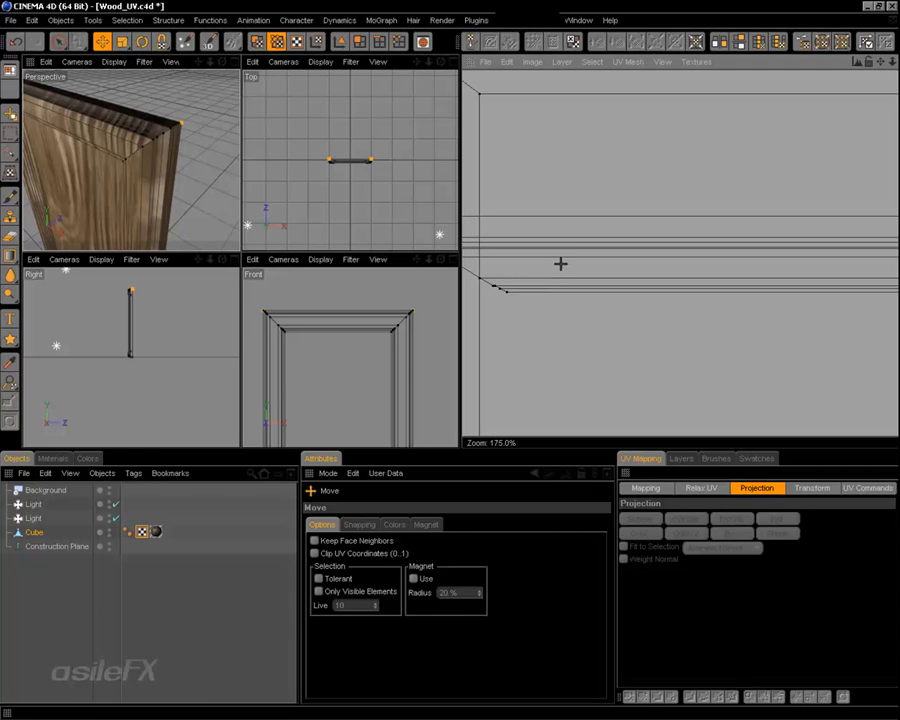
pyautogui.scroll(-2, 630, 295)
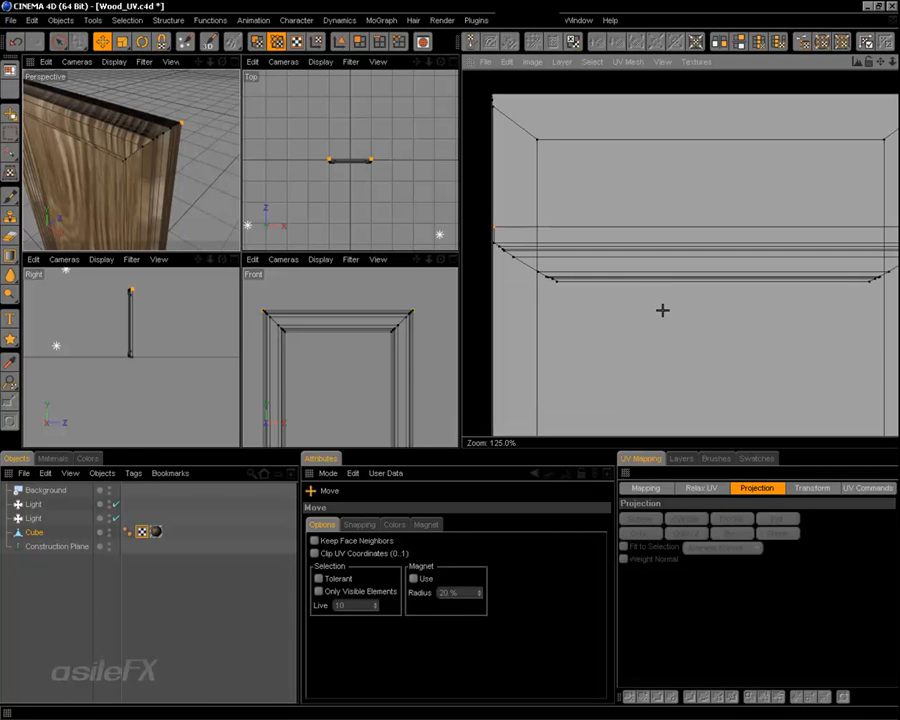
pyautogui.keyDown('alt'); pyautogui.moveTo(687, 311); pyautogui.dragTo(637, 285, button='middle'); pyautogui.keyUp('alt')
pyautogui.scroll(-1, 688, 311)
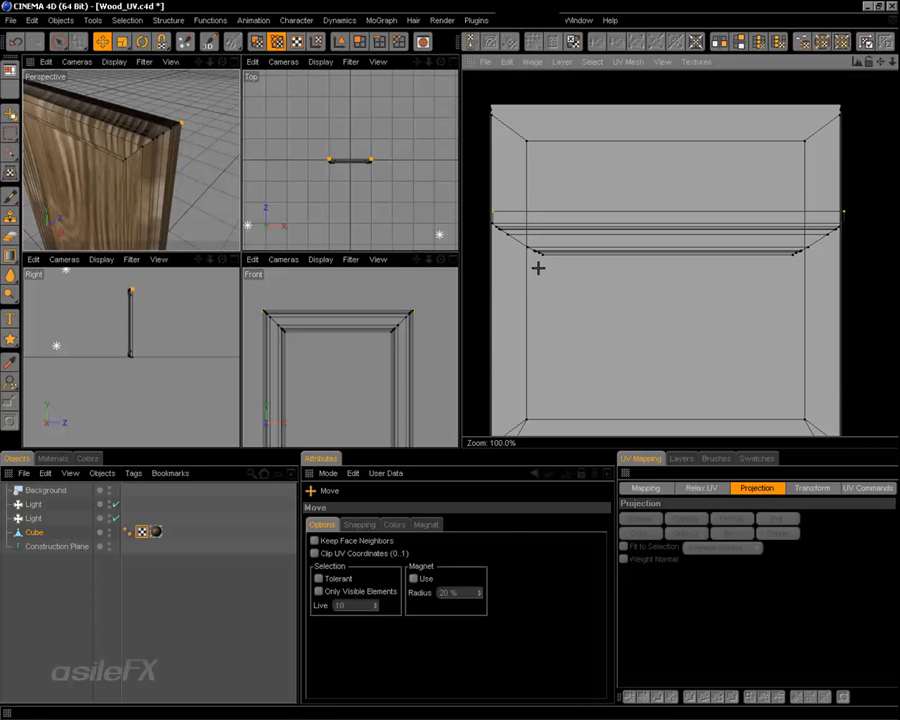
pyautogui.keyDown('alt'); pyautogui.moveTo(180, 205); pyautogui.dragTo(242, 170); pyautogui.keyUp('alt')
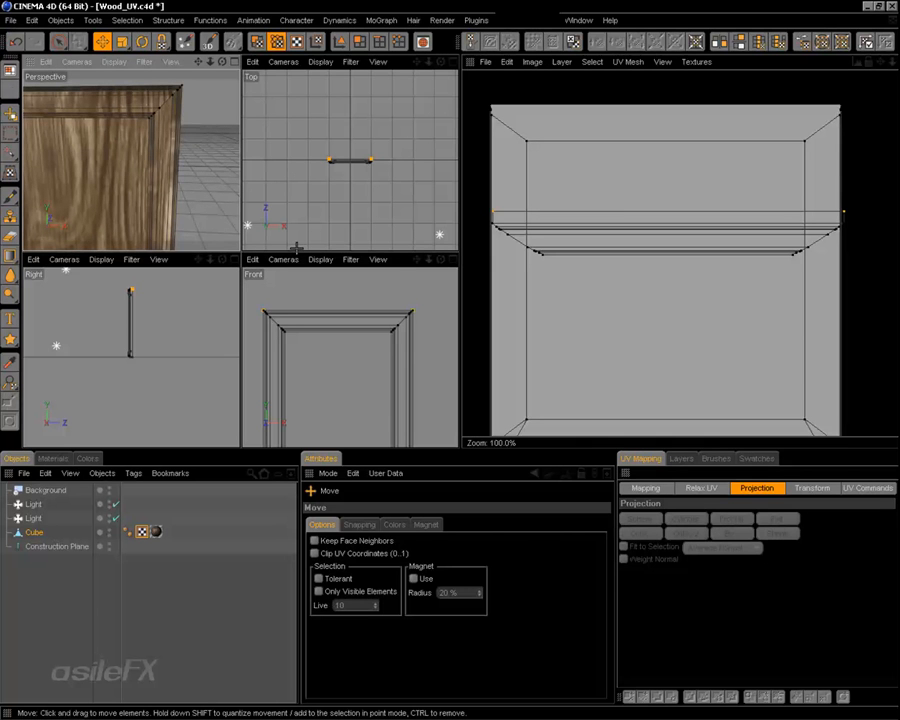
pyautogui.keyDown('alt'); pyautogui.moveTo(205, 165); pyautogui.dragTo(245, 200); pyautogui.keyUp('alt')
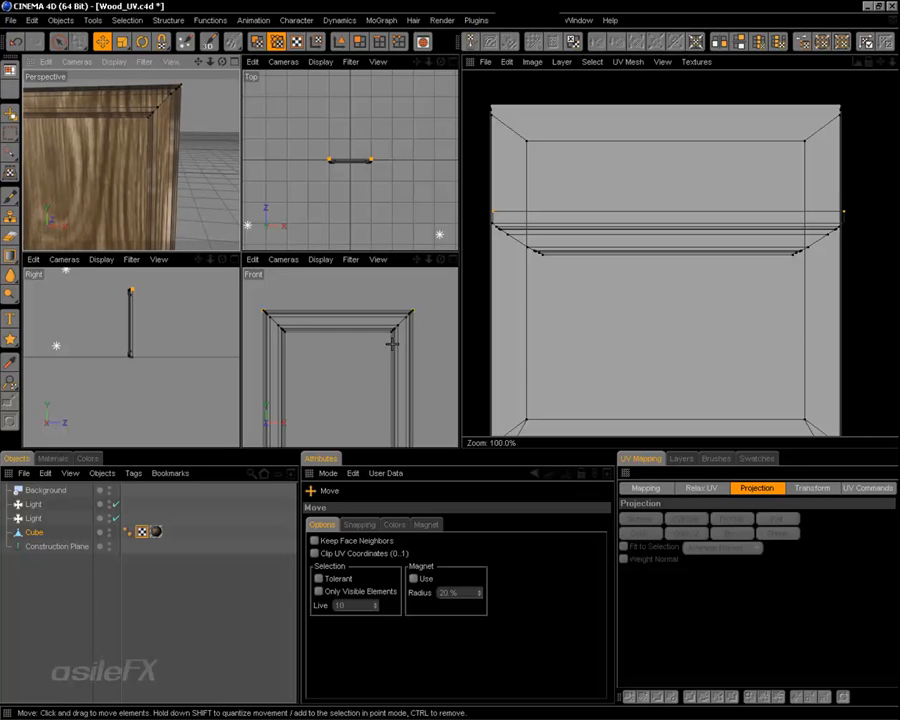
# Scale the upper frame's UV island to 0.85 in X, keeping its Y scale at 1
pyautogui.middleClick(356, 324)
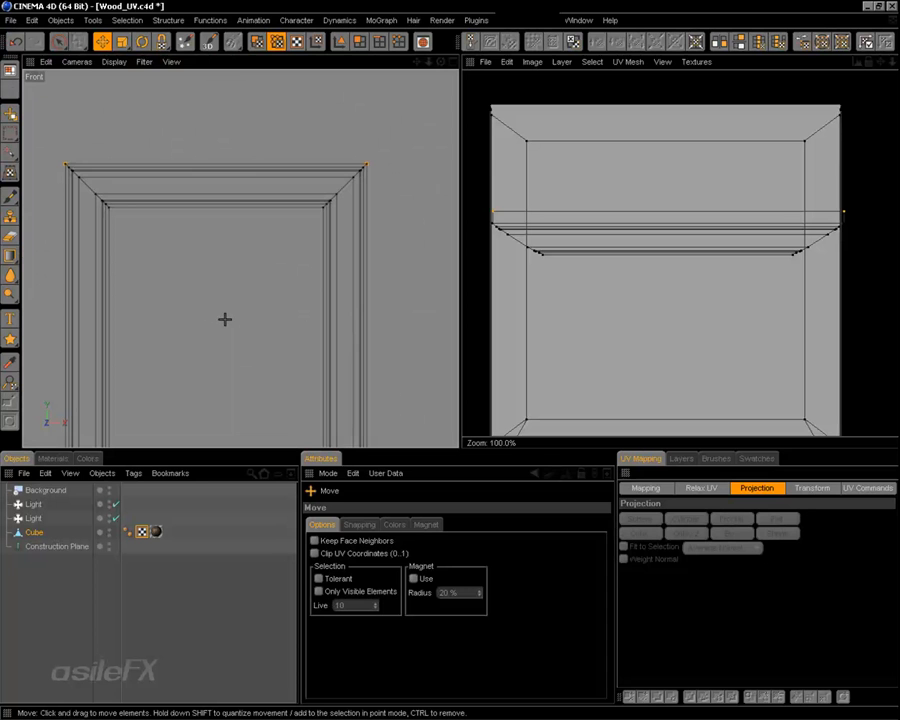
pyautogui.middleClick(279, 253)
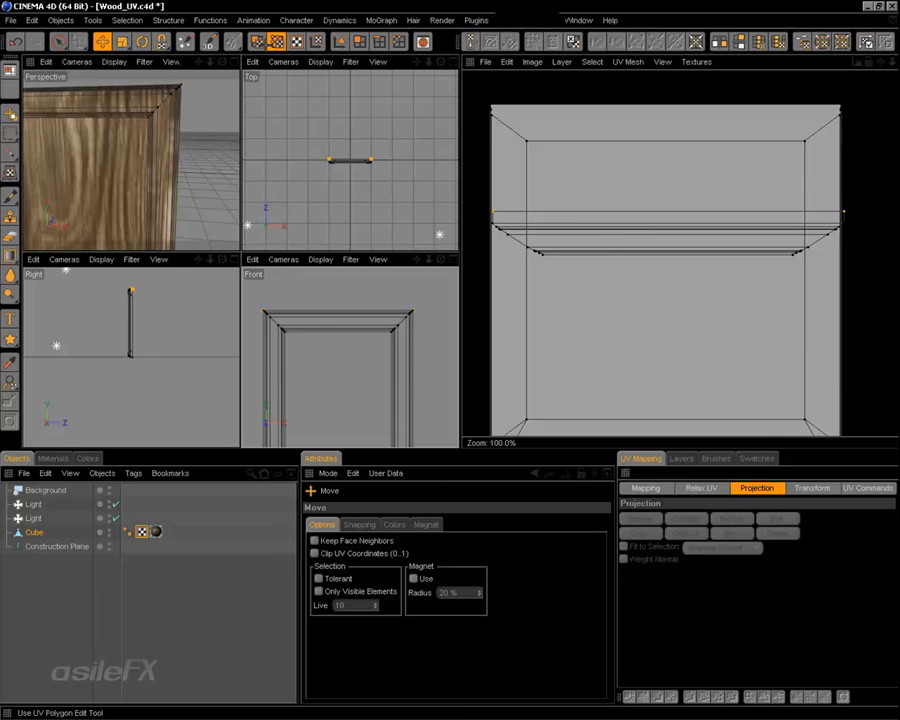
pyautogui.click(184, 38)
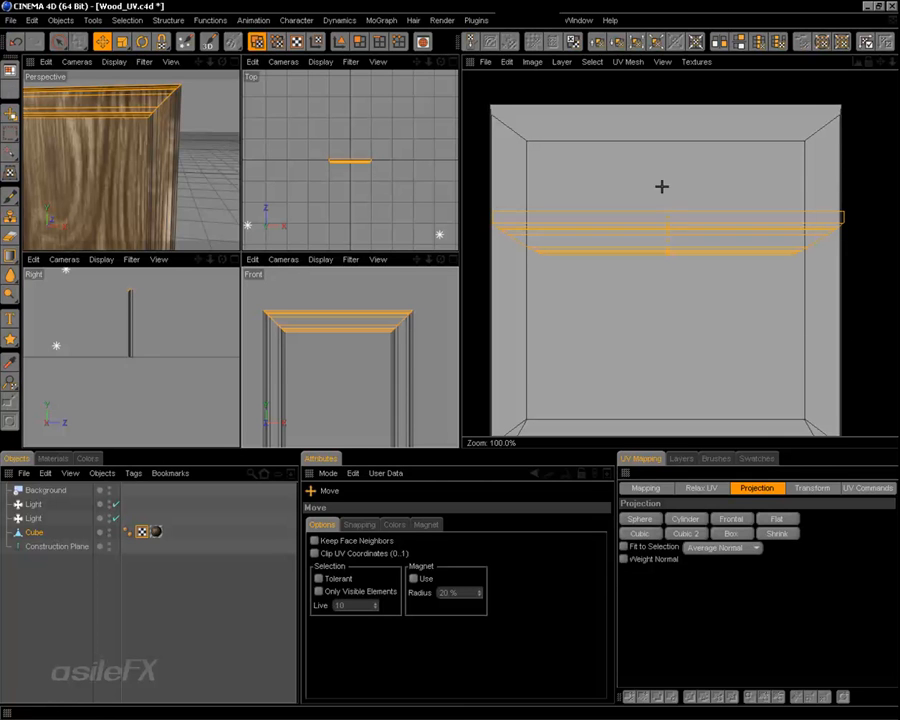
pyautogui.click(805, 487)
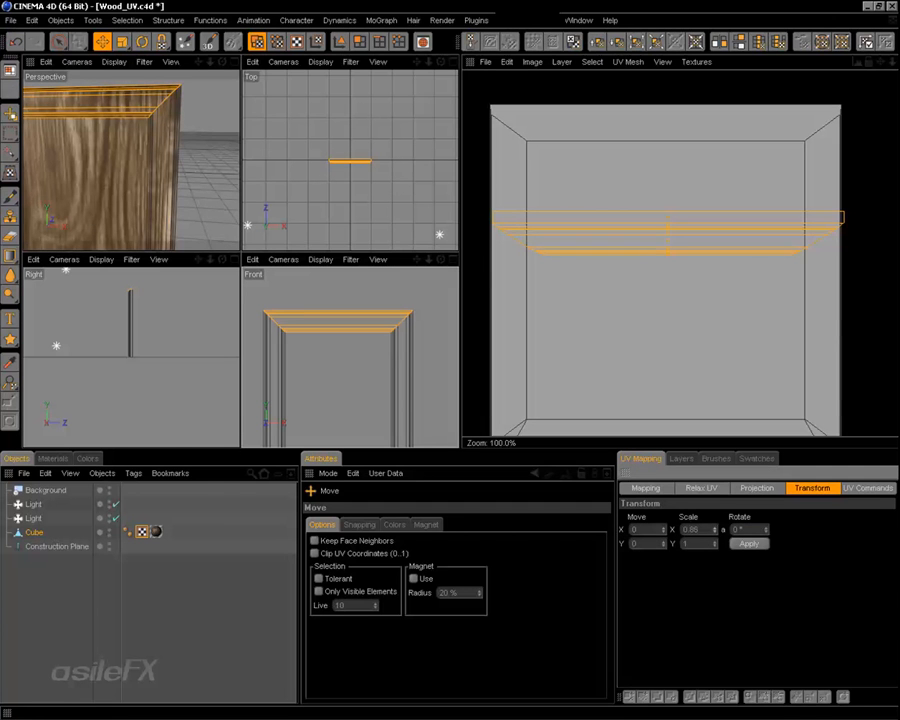
pyautogui.click(752, 543)
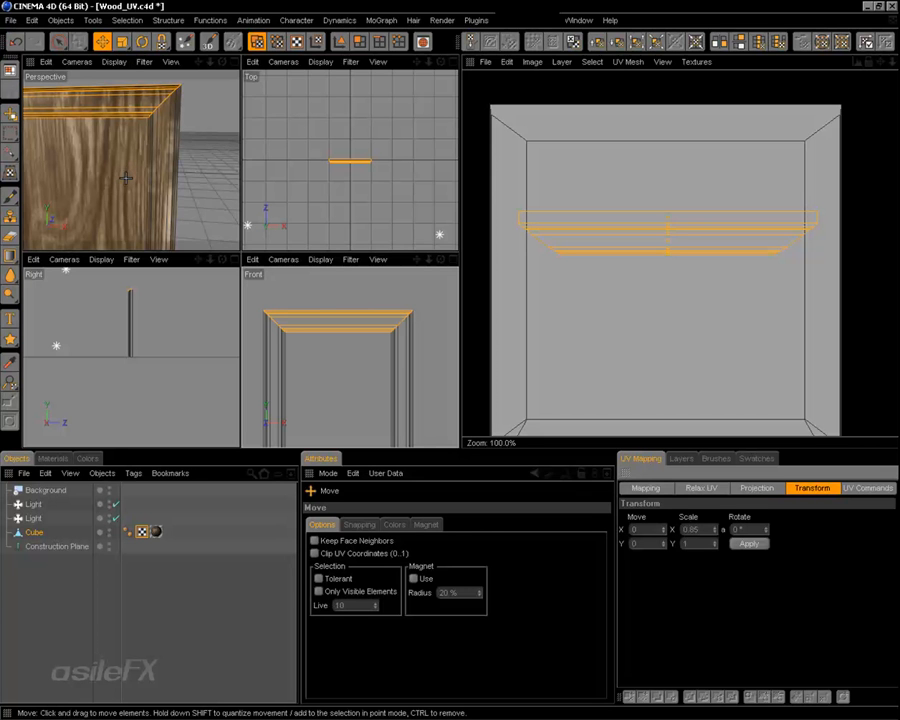
# Reset the X scale to 1 and rotate the upper frame's UV island 90 degrees so the grain runs along the frame
pyautogui.moveTo(139, 167)
pyautogui.keyDown('alt'); pyautogui.mouseDown()
pyautogui.moveTo(158, 177)
pyautogui.moveTo(155, 169)
pyautogui.mouseUp(); pyautogui.keyUp('alt')
pyautogui.doubleClick(700, 529)
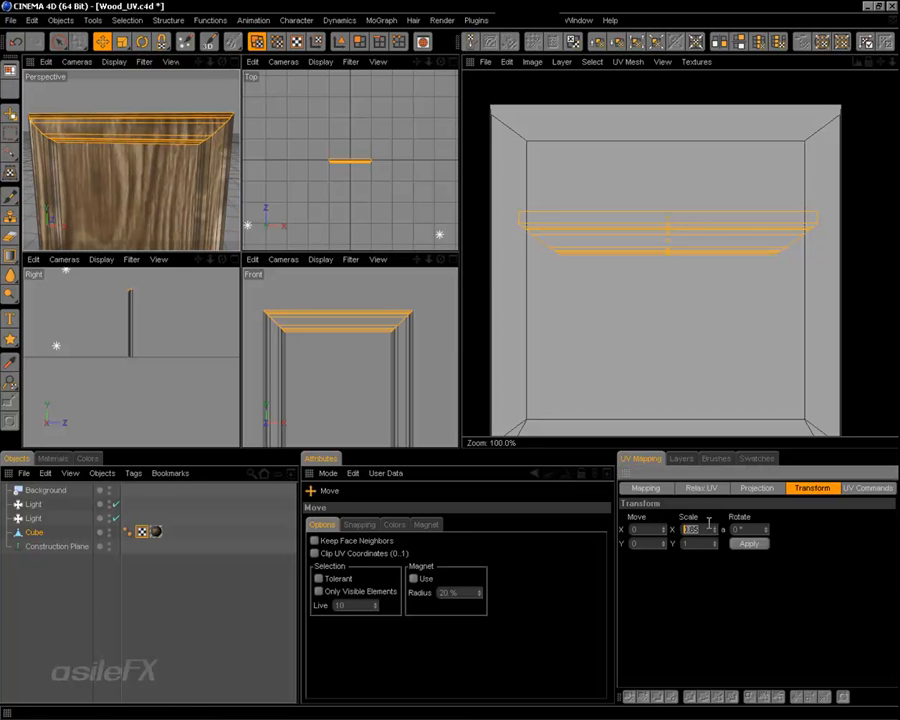
pyautogui.write('1')
pyautogui.doubleClick(738, 530)
pyautogui.click(749, 544)
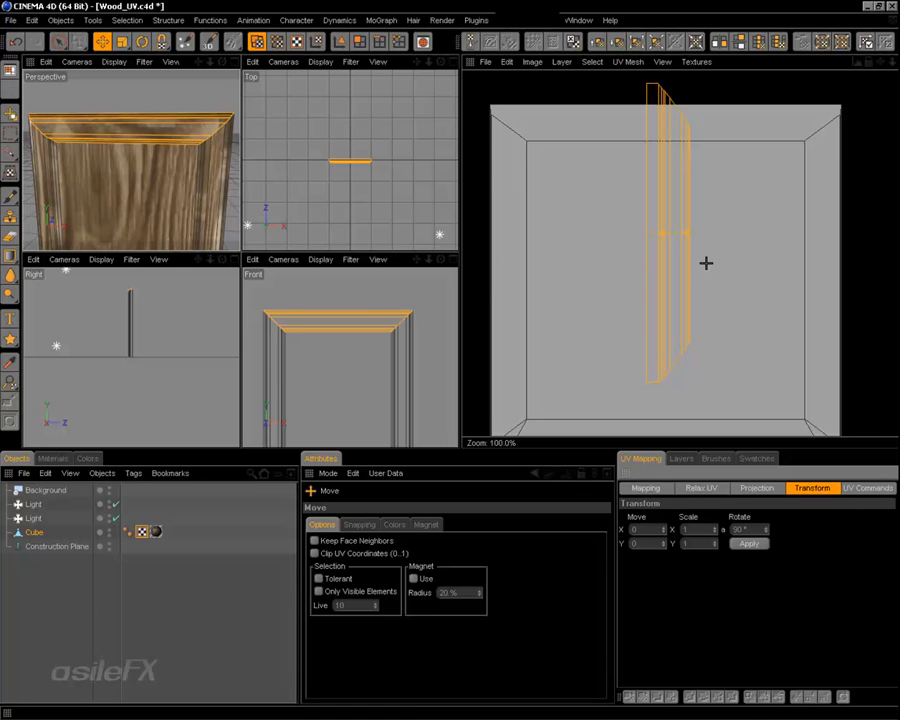
pyautogui.middleClick(121, 167)
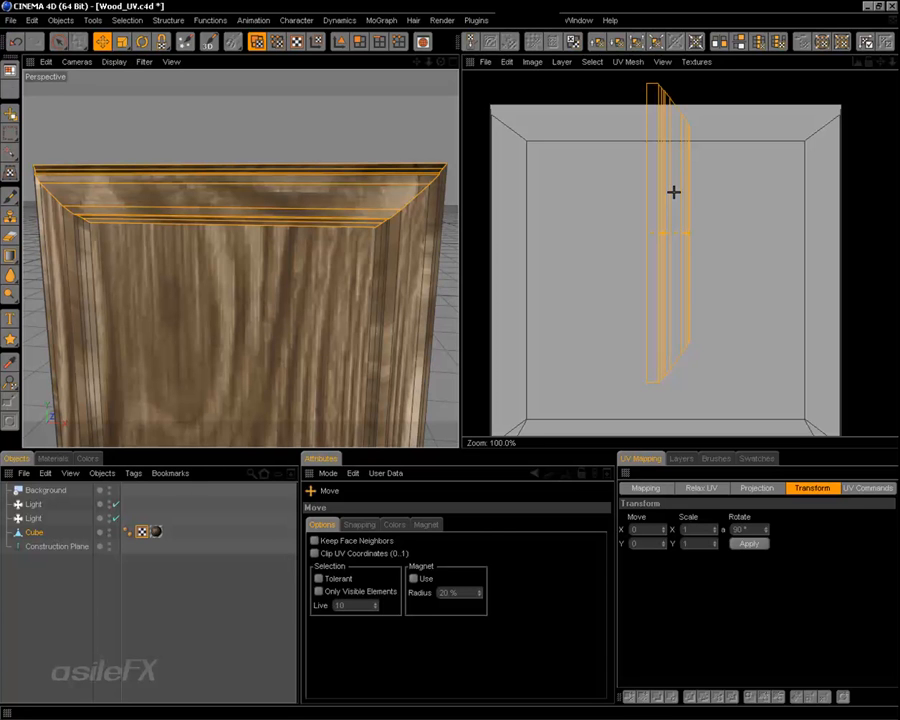
pyautogui.moveTo(711, 227)
pyautogui.keyDown('alt'); pyautogui.mouseDown(button='middle')
pyautogui.moveTo(719, 234)
pyautogui.moveTo(721, 216)
pyautogui.mouseUp(button='middle'); pyautogui.keyUp('alt')
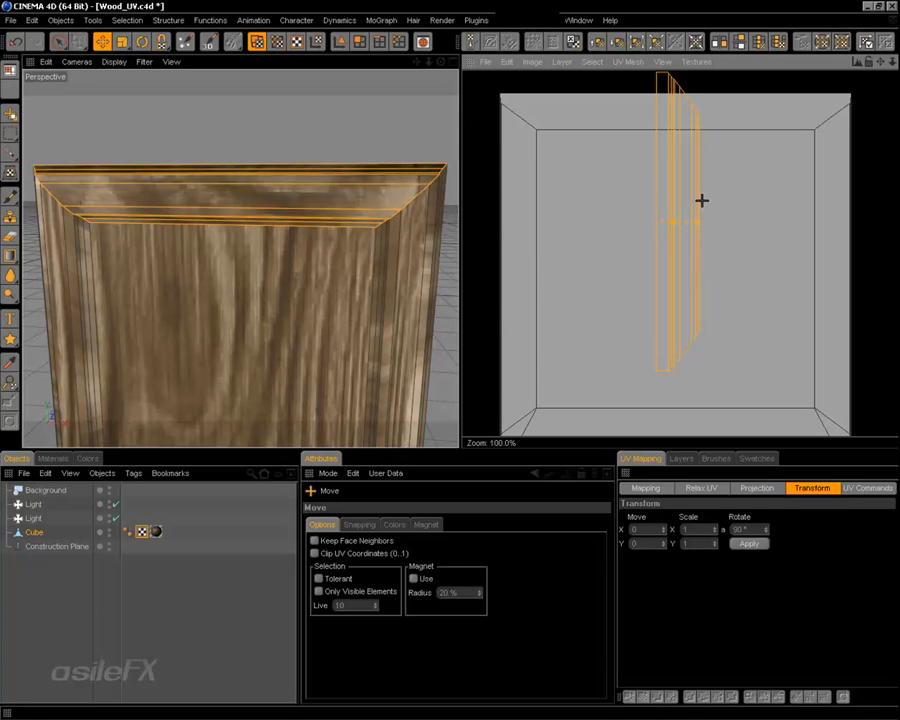
# Select the door's flat back face together with its front centre panel for UV editing
pyautogui.click(326, 317)
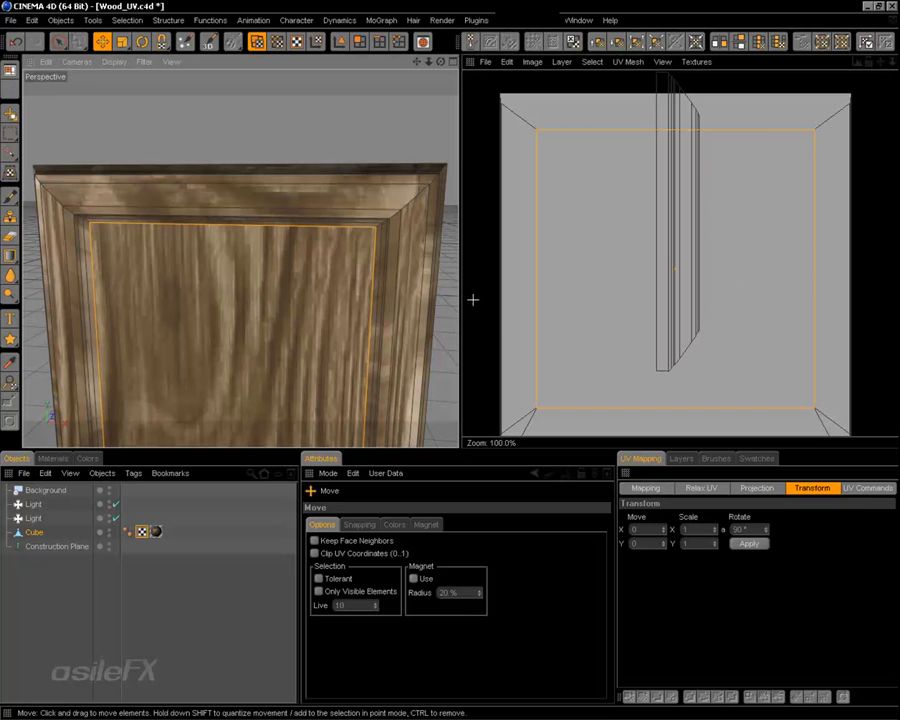
pyautogui.keyDown('alt'); pyautogui.moveTo(360, 263); pyautogui.dragTo(180, 263); pyautogui.keyUp('alt')
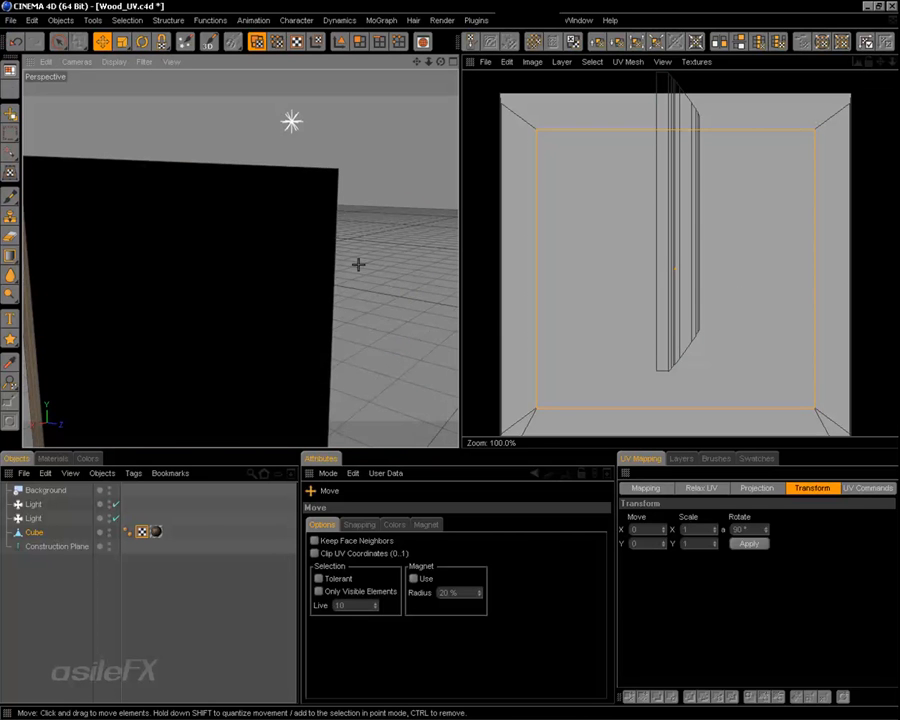
pyautogui.click(196, 241)
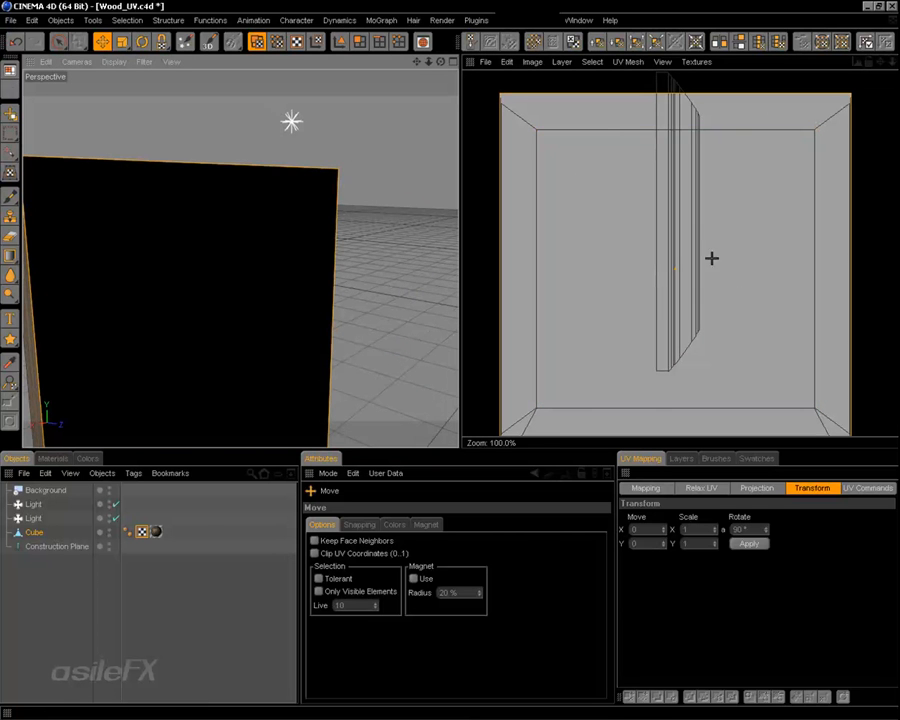
pyautogui.keyDown('alt'); pyautogui.moveTo(418, 217); pyautogui.dragTo(230, 270); pyautogui.keyUp('alt')
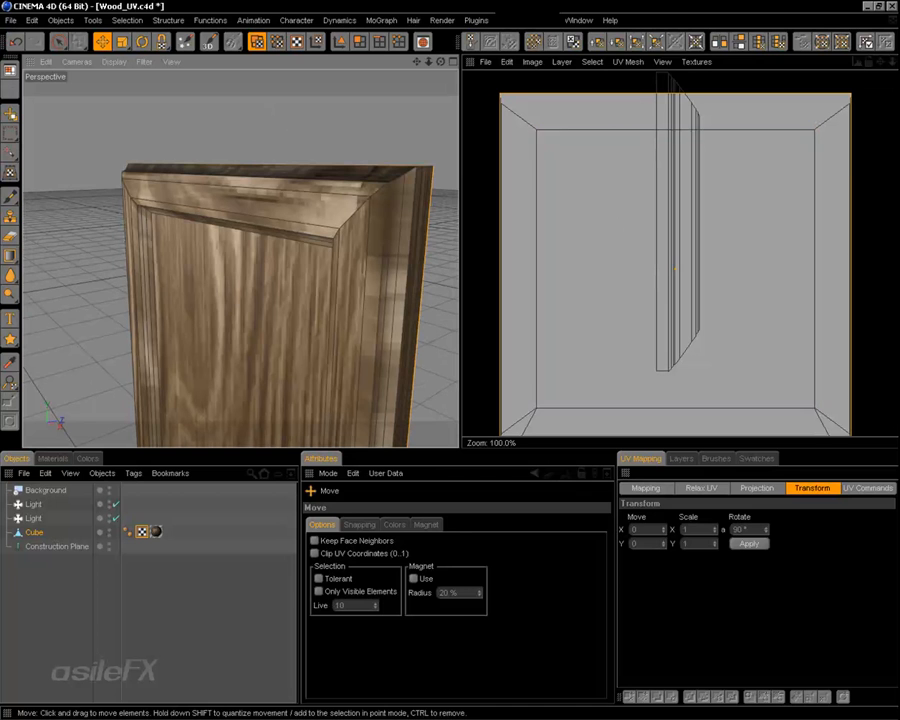
pyautogui.click(230, 270)
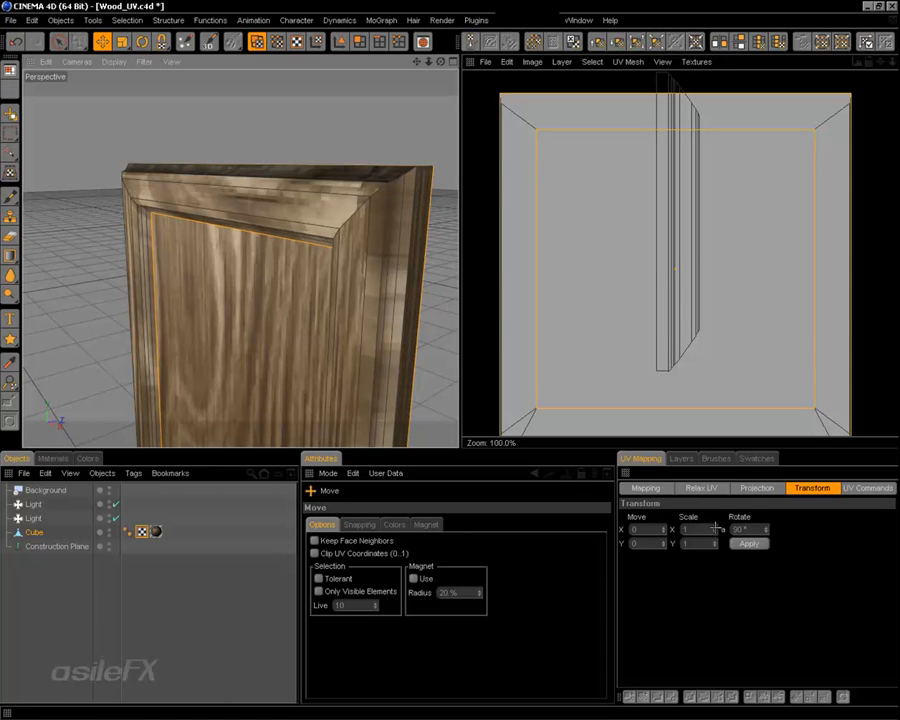
# Transform the selected back face and centre panel UVs with an X scale of 0.79 and a 90-degree rotation
pyautogui.moveTo(714, 529); pyautogui.dragTo(714, 537)
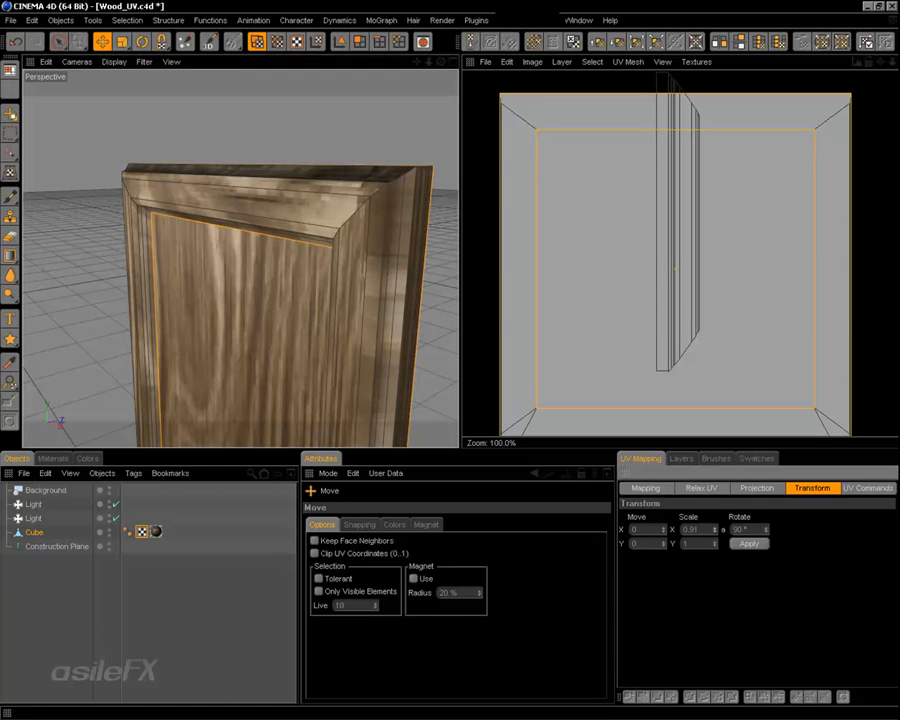
pyautogui.click(749, 543)
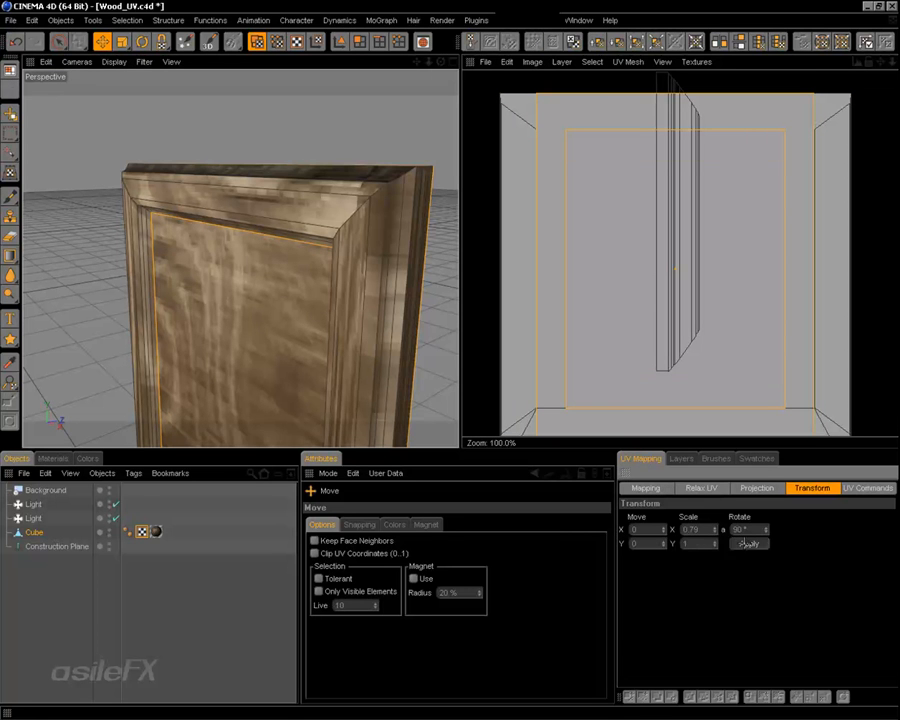
pyautogui.click(745, 543)
pyautogui.click(745, 543)
pyautogui.click(746, 542)
pyautogui.hotkey('ctrl', 'z')
# Scale the back face and centre panel UVs down uniformly and move them up and right, away from the upper frame's island
pyautogui.keyDown('alt'); pyautogui.moveTo(302, 290); pyautogui.dragTo(400, 294); pyautogui.keyUp('alt')
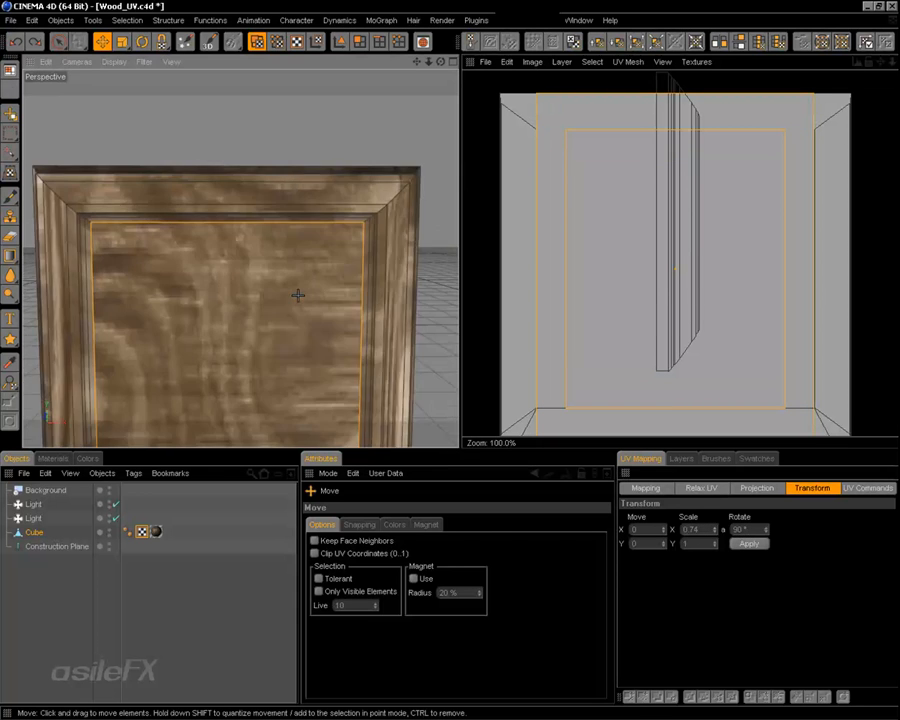
pyautogui.scroll(-3, 297, 296)
pyautogui.keyDown('alt'); pyautogui.moveTo(297, 300); pyautogui.dragTo(297, 262, button='middle'); pyautogui.keyUp('alt')
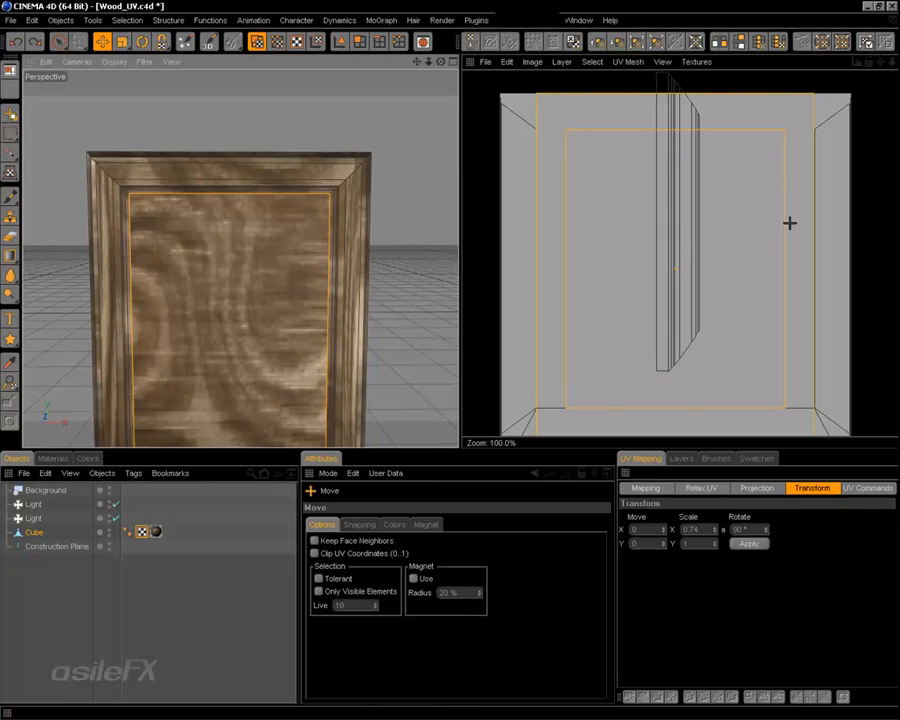
pyautogui.press('t')
pyautogui.moveTo(726, 238); pyautogui.dragTo(675, 268)
pyautogui.press('e')
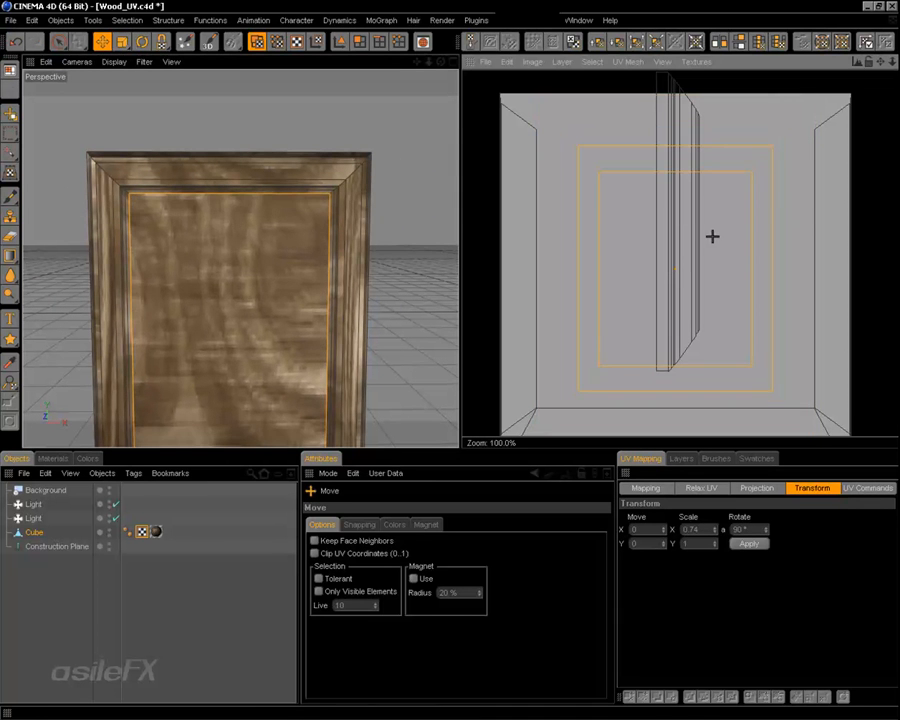
pyautogui.moveTo(711, 235); pyautogui.dragTo(789, 191)
pyautogui.moveTo(682, 183); pyautogui.dragTo(677, 246)
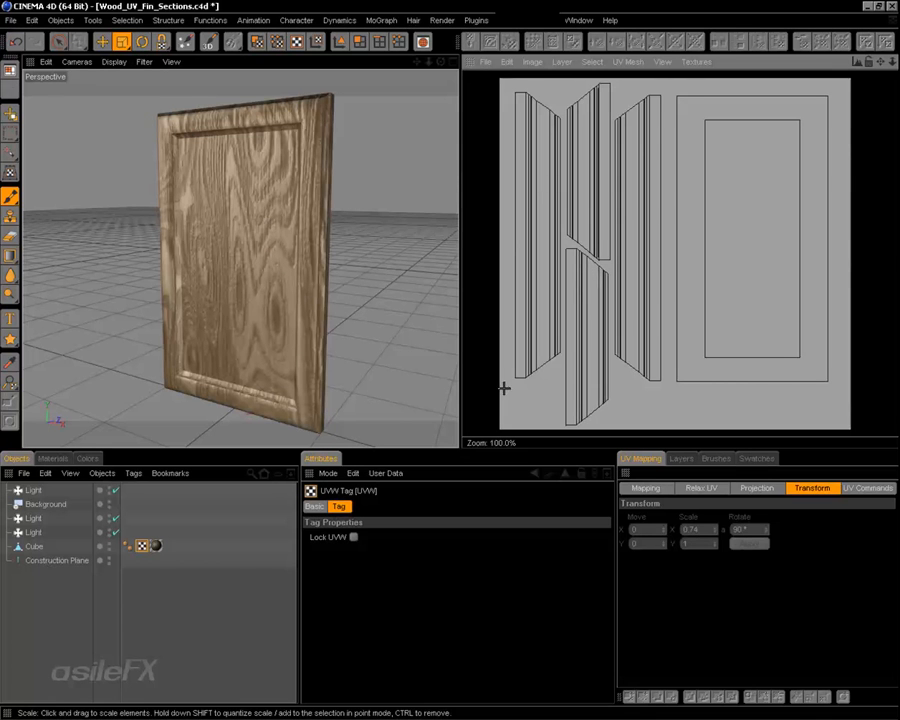
# Examine the finished door's UV layout, comparing the four separate frame strips with the back face and centre panel islands
pyautogui.scroll(2, 630, 283)
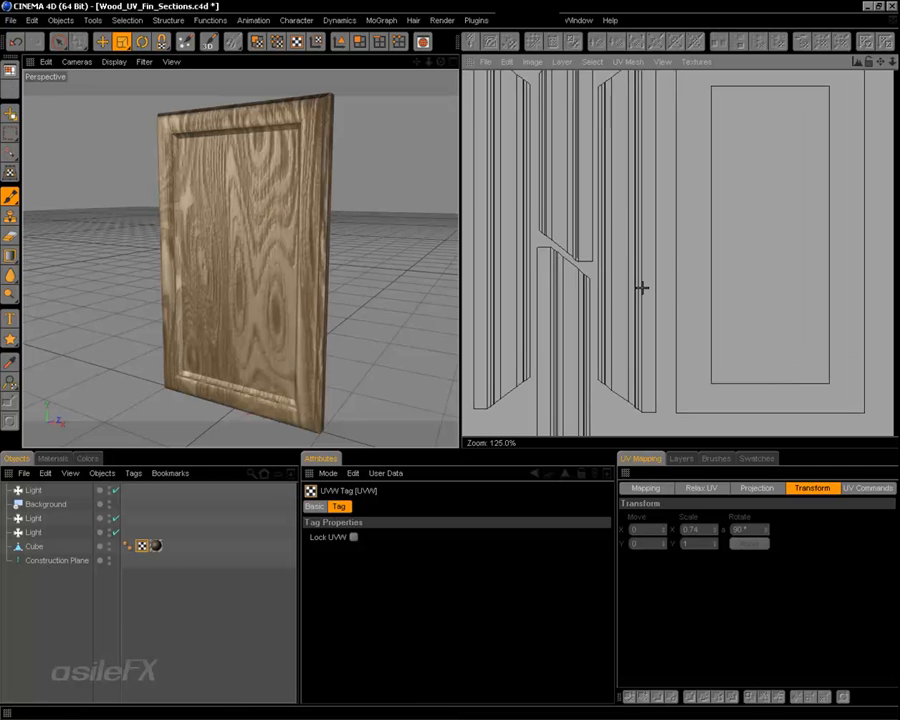
pyautogui.keyDown('alt'); pyautogui.moveTo(630, 283); pyautogui.dragTo(646, 329, button='middle'); pyautogui.keyUp('alt')
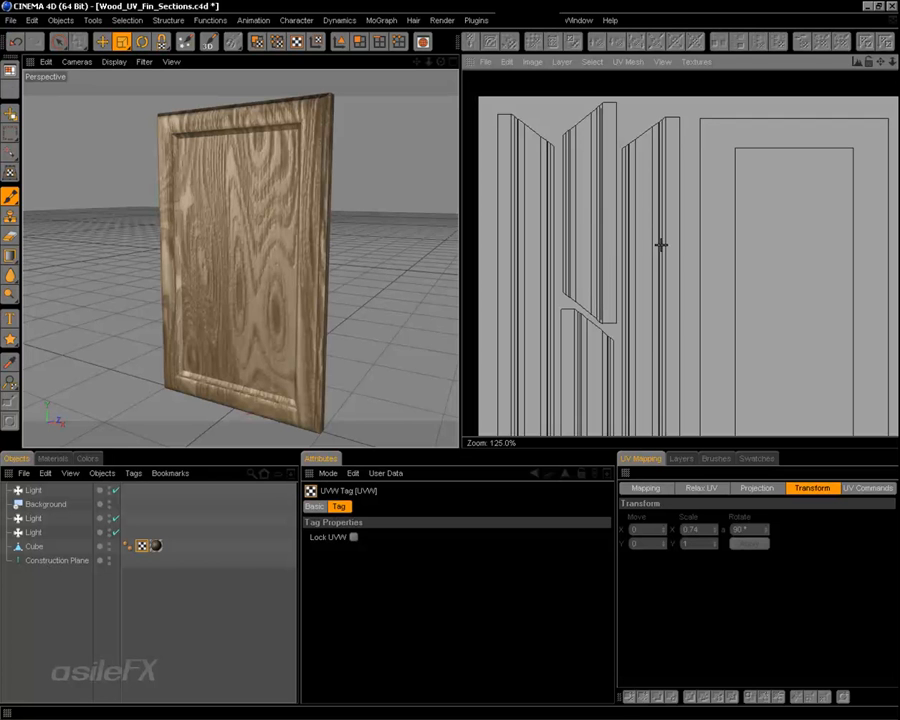
pyautogui.scroll(-4, 661, 244)
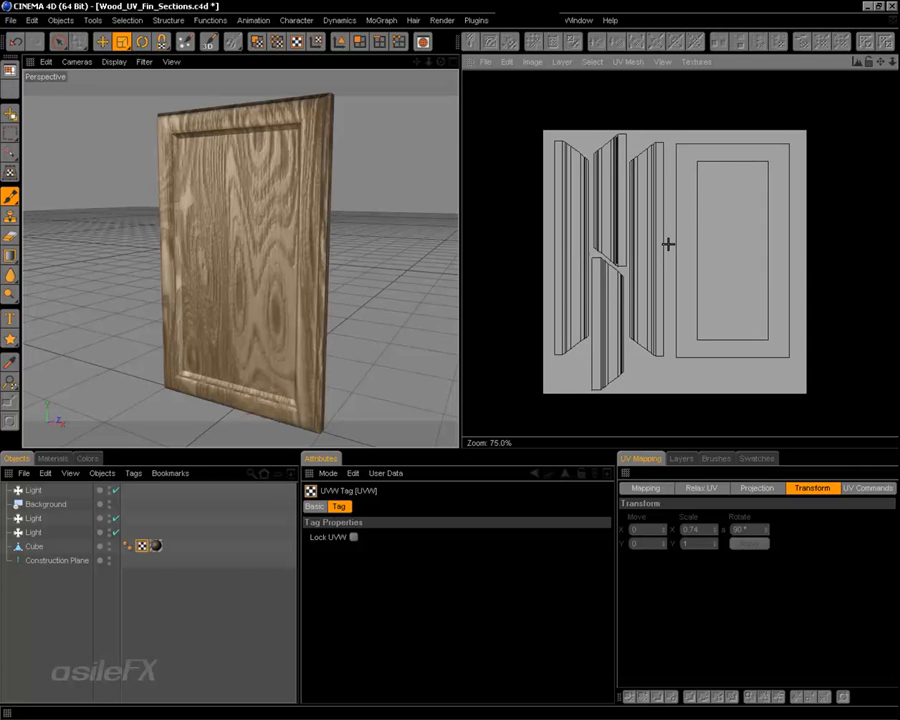
pyautogui.scroll(2, 668, 244)
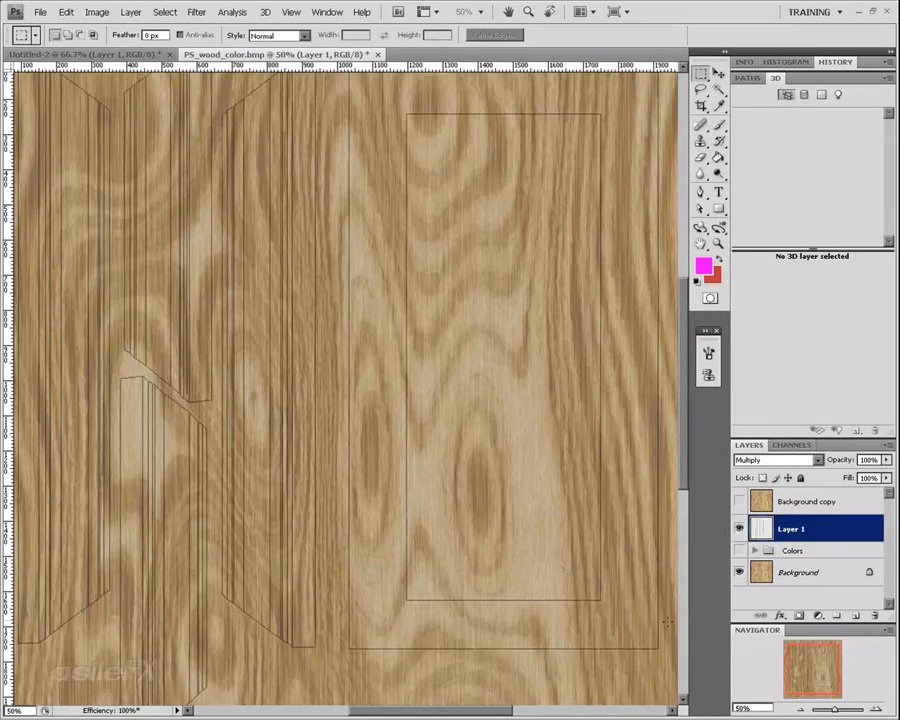
# Switch to Photoshop and compare the wood grain in PS_wood_color.bmp with the UV outlines, toggling Layer 1's visibility
pyautogui.moveTo(806, 660); pyautogui.dragTo(831, 651)
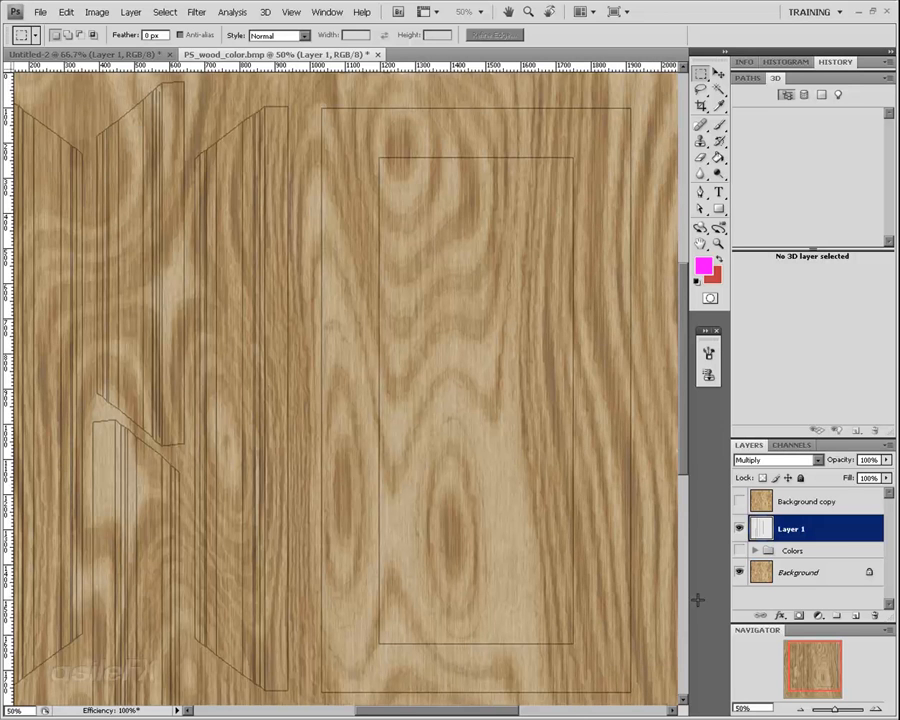
pyautogui.click(740, 529)
pyautogui.click(740, 529)
pyautogui.moveTo(817, 661)
pyautogui.mouseDown()
pyautogui.moveTo(804, 661)
pyautogui.moveTo(826, 655)
pyautogui.mouseUp()
pyautogui.moveTo(826, 653); pyautogui.dragTo(819, 669)
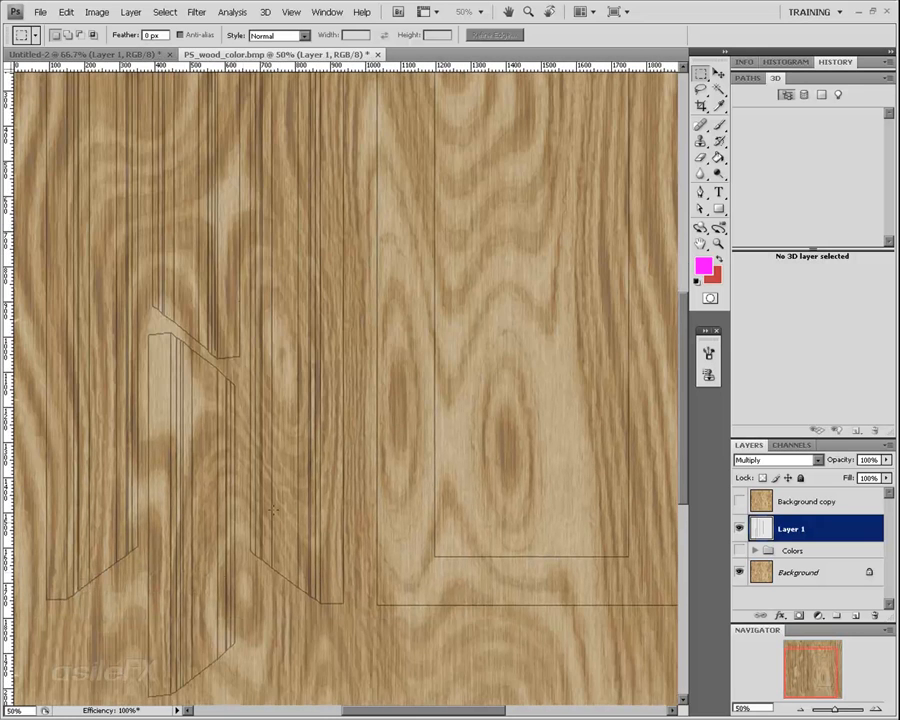
pyautogui.moveTo(800, 663); pyautogui.dragTo(800, 650)
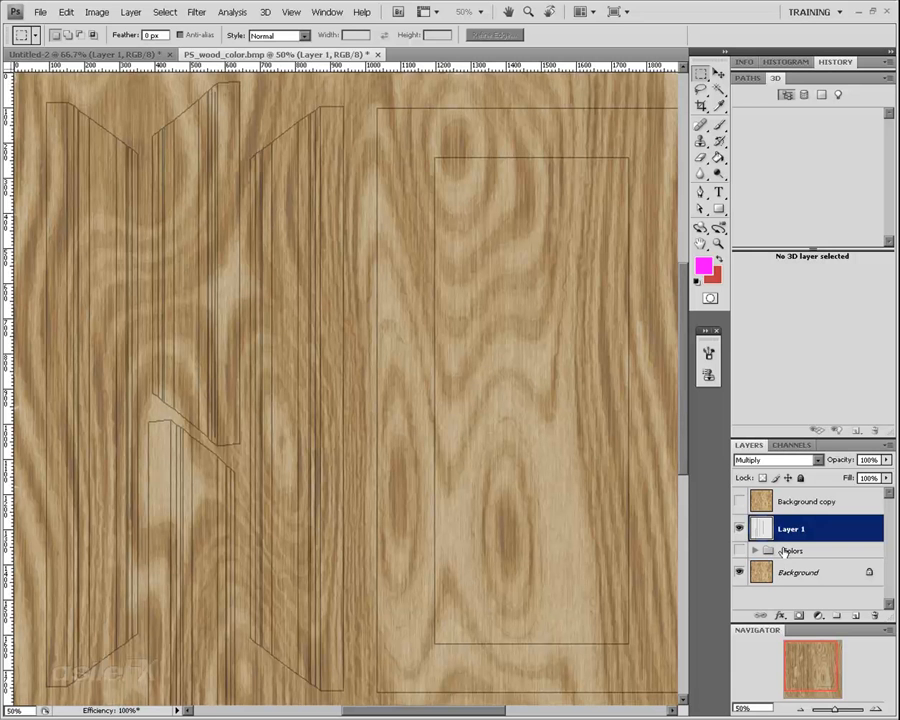
# Inspect the wood grain inside the frame strips' UV outlines at 100% and 66.67% zoom, covering their upper and lower ends
pyautogui.click(877, 708)
pyautogui.click(877, 708)
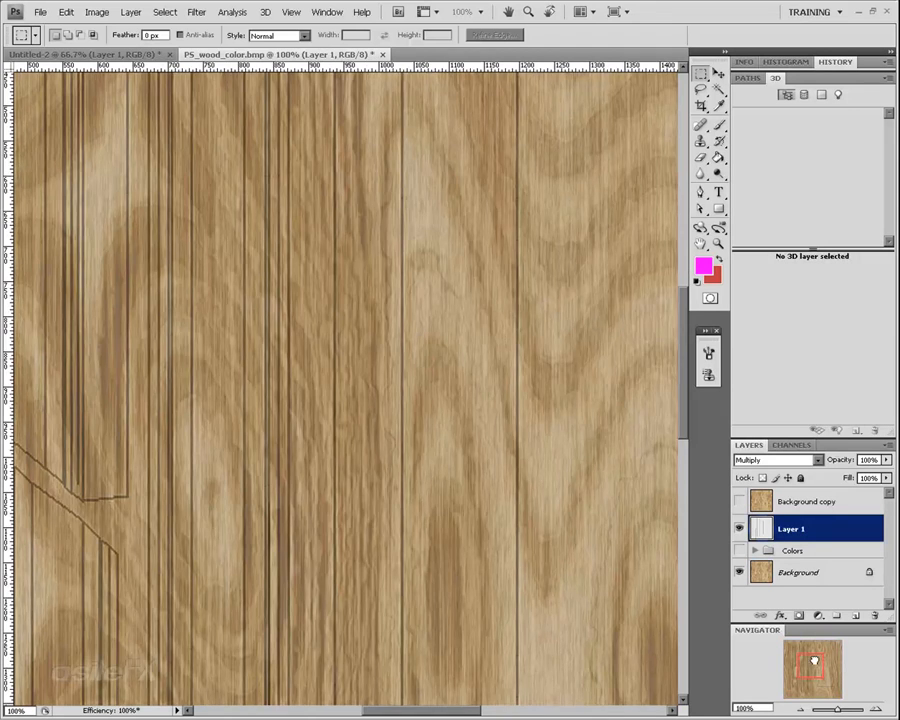
pyautogui.moveTo(804, 663); pyautogui.dragTo(793, 702)
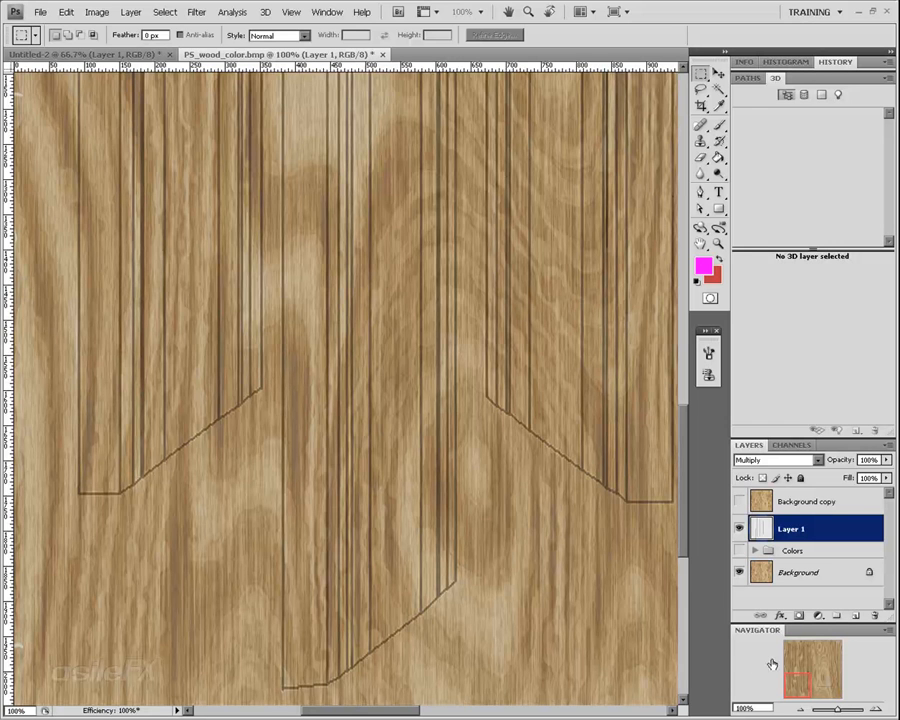
pyautogui.moveTo(797, 688); pyautogui.dragTo(797, 648)
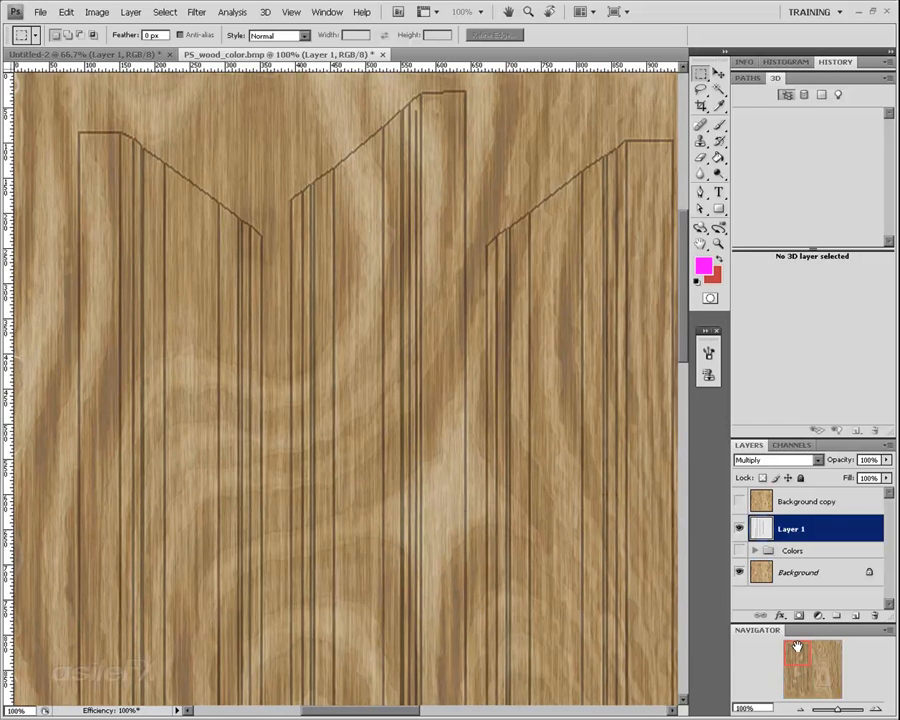
pyautogui.click(801, 709)
pyautogui.moveTo(817, 661); pyautogui.dragTo(822, 662)
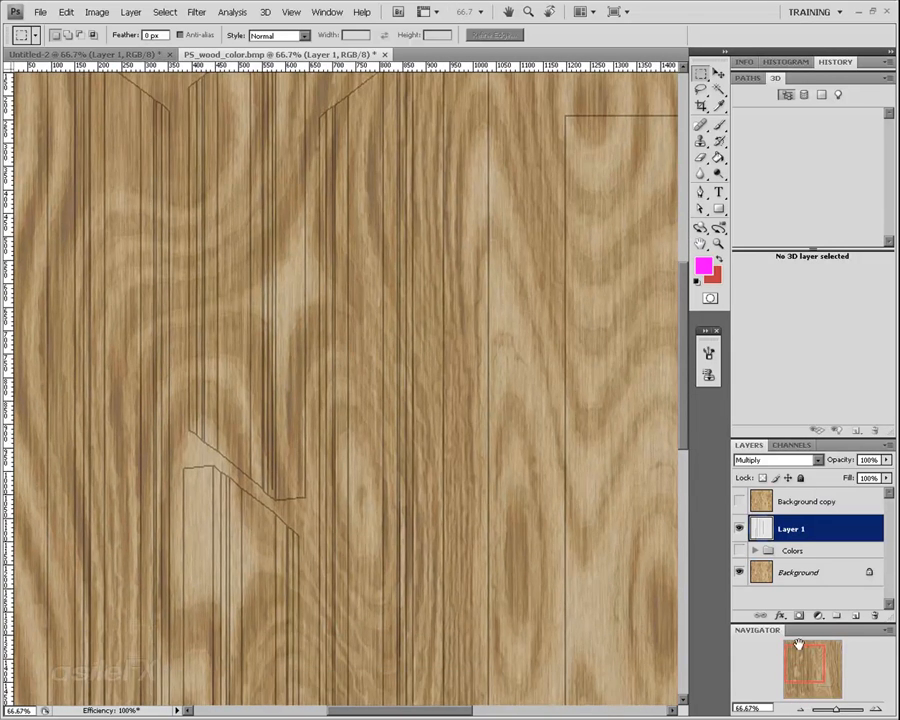
pyautogui.click(803, 679)
pyautogui.click(886, 446)
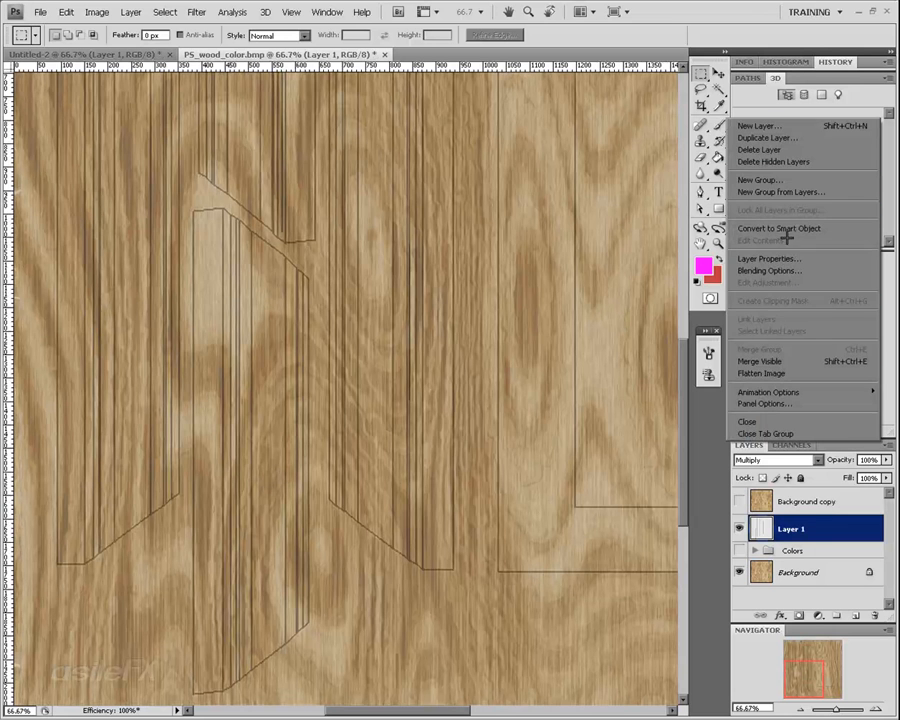
pyautogui.click(803, 509)
pyautogui.click(816, 501)
pyautogui.click(806, 574)
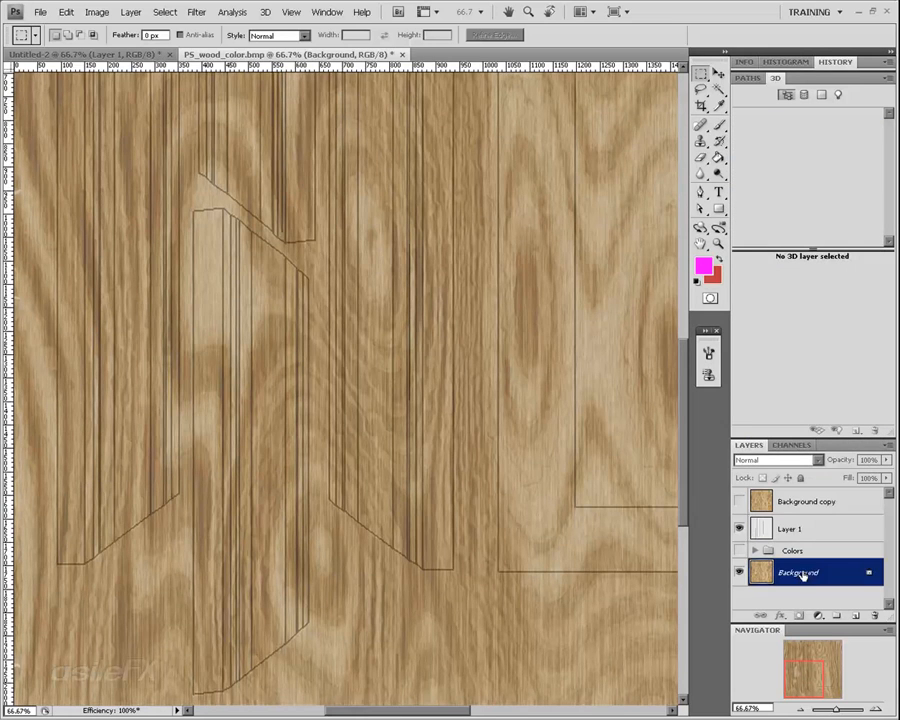
# Show the Background copy layer at 51% opacity and place it directly below Layer 1
pyautogui.click(836, 499)
pyautogui.press('3')
pyautogui.press('9')
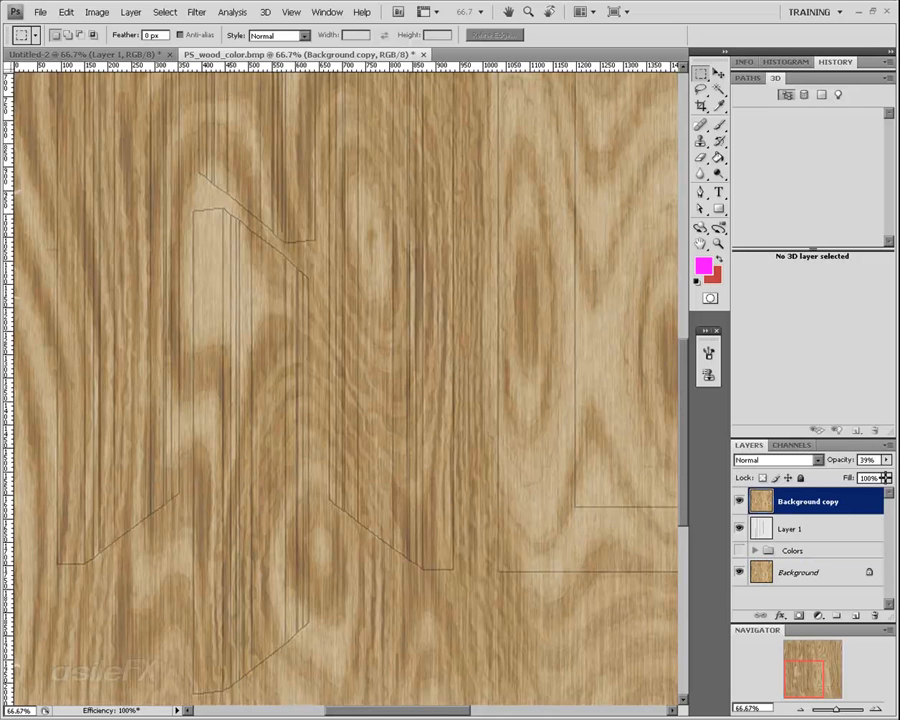
pyautogui.moveTo(887, 461); pyautogui.dragTo(785, 549)
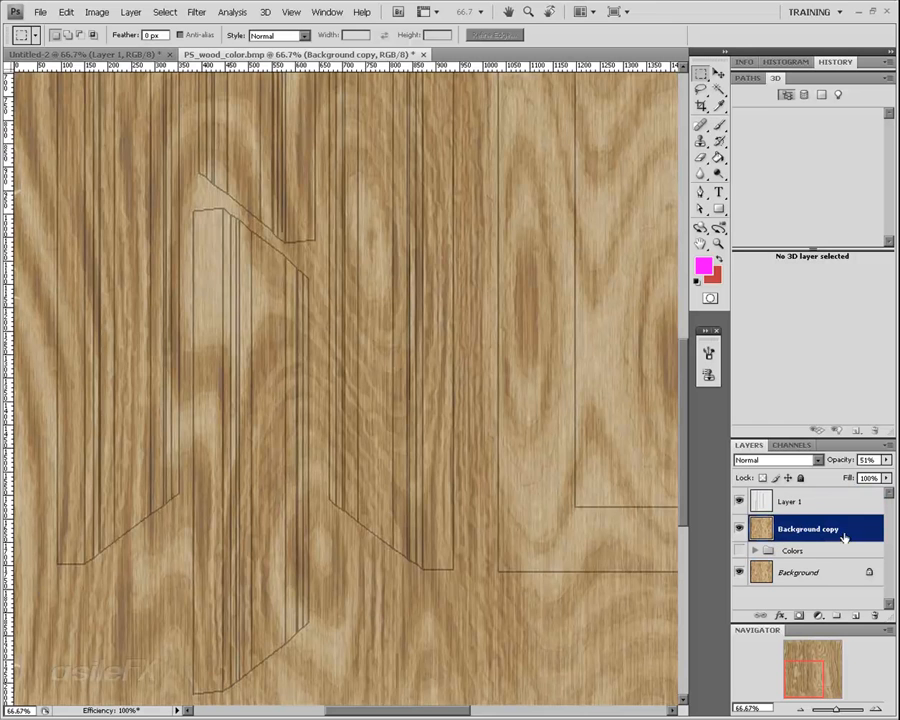
# Show all five shape layers in the Colors group and compare their coloured areas with the UV outlines across the whole texture
pyautogui.moveTo(812, 682)
pyautogui.mouseDown()
pyautogui.moveTo(797, 664)
pyautogui.moveTo(800, 677)
pyautogui.mouseUp()
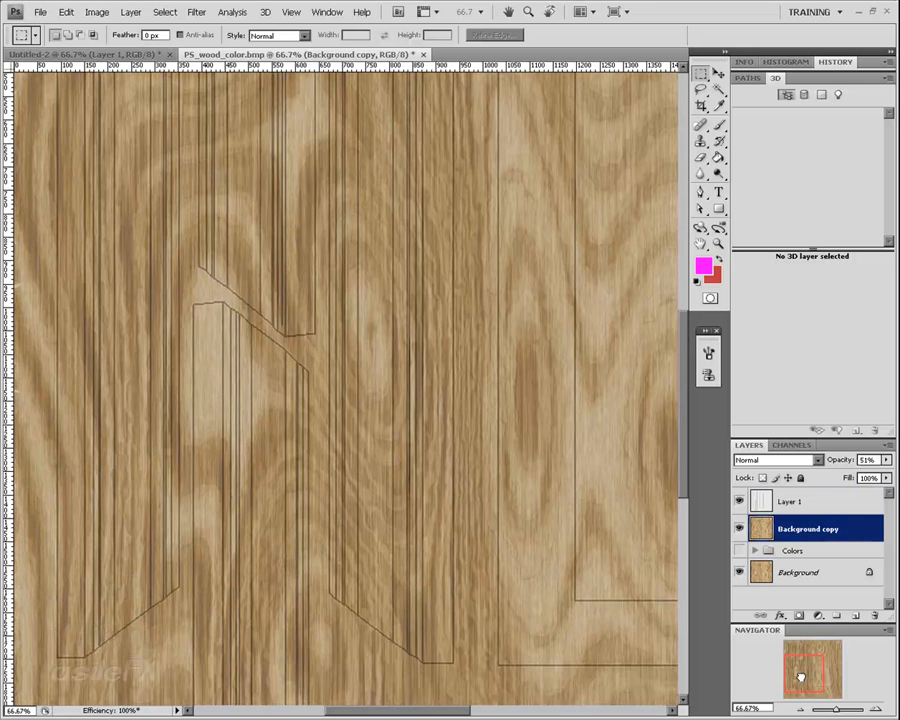
pyautogui.click(755, 551)
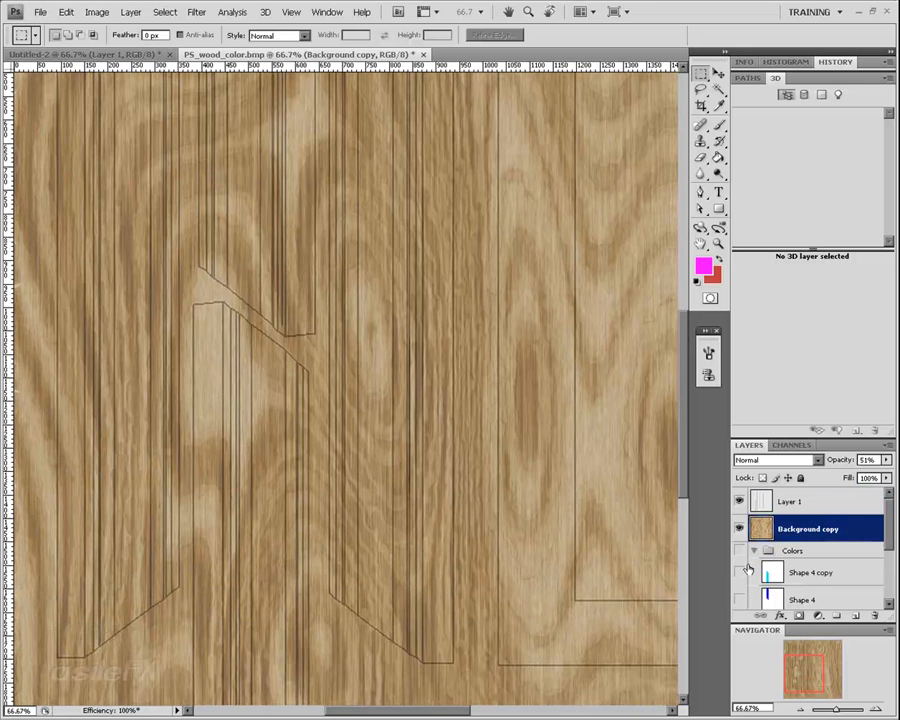
pyautogui.click(742, 571)
pyautogui.click(742, 598)
pyautogui.scroll(-2, 750, 595)
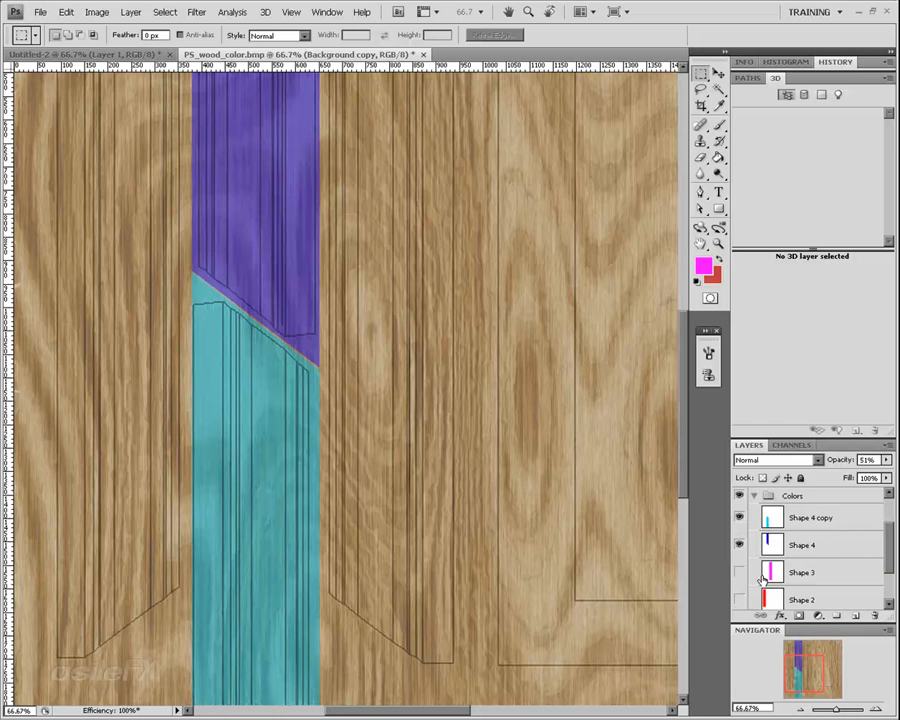
pyautogui.click(740, 568)
pyautogui.click(740, 594)
pyautogui.scroll(-2, 795, 590)
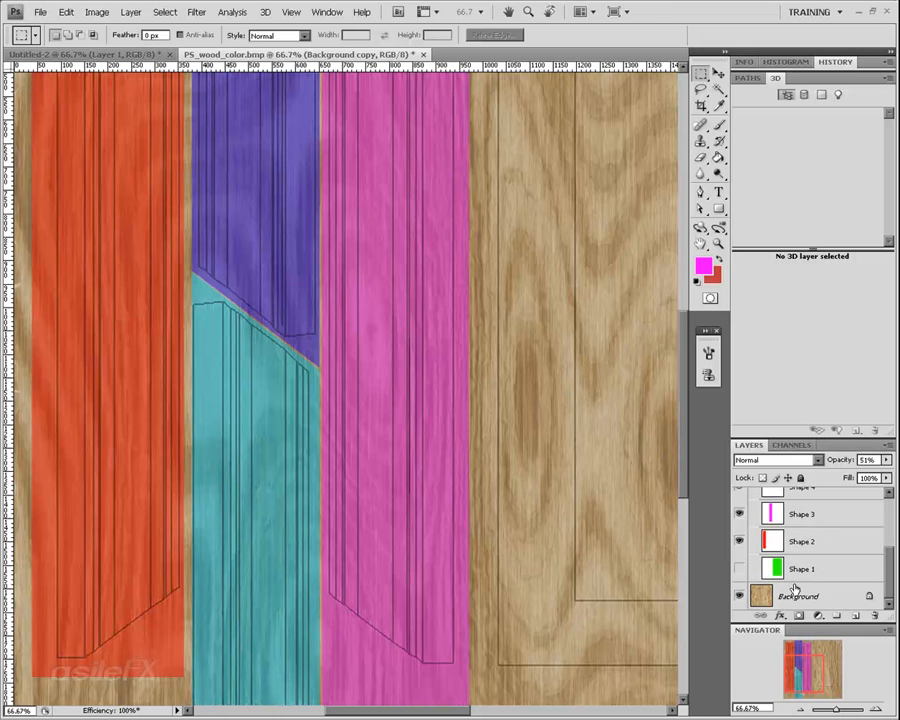
pyautogui.click(740, 568)
pyautogui.click(803, 708)
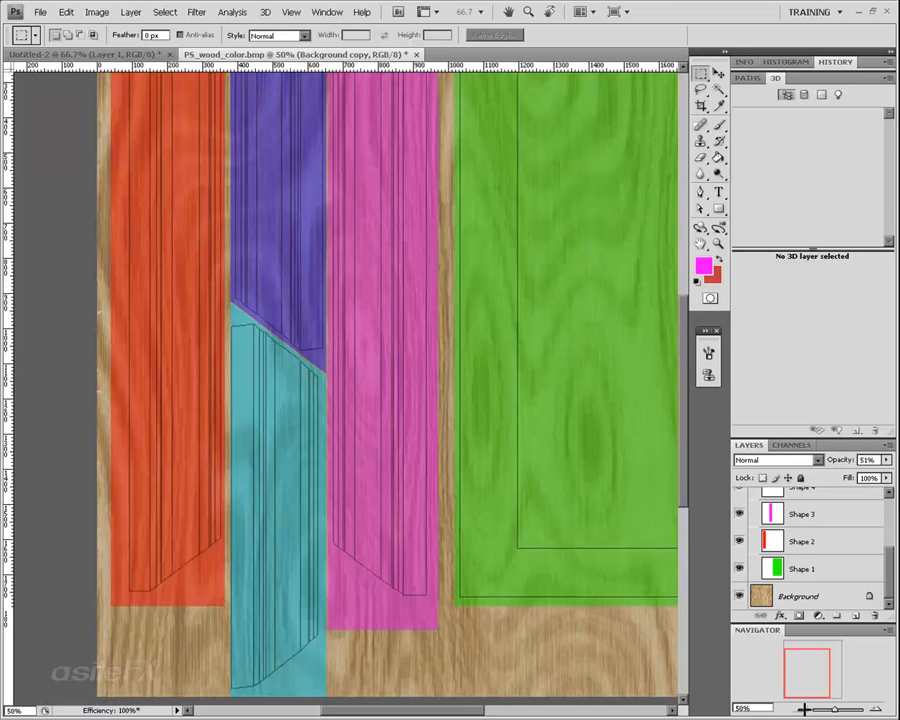
pyautogui.click(803, 708)
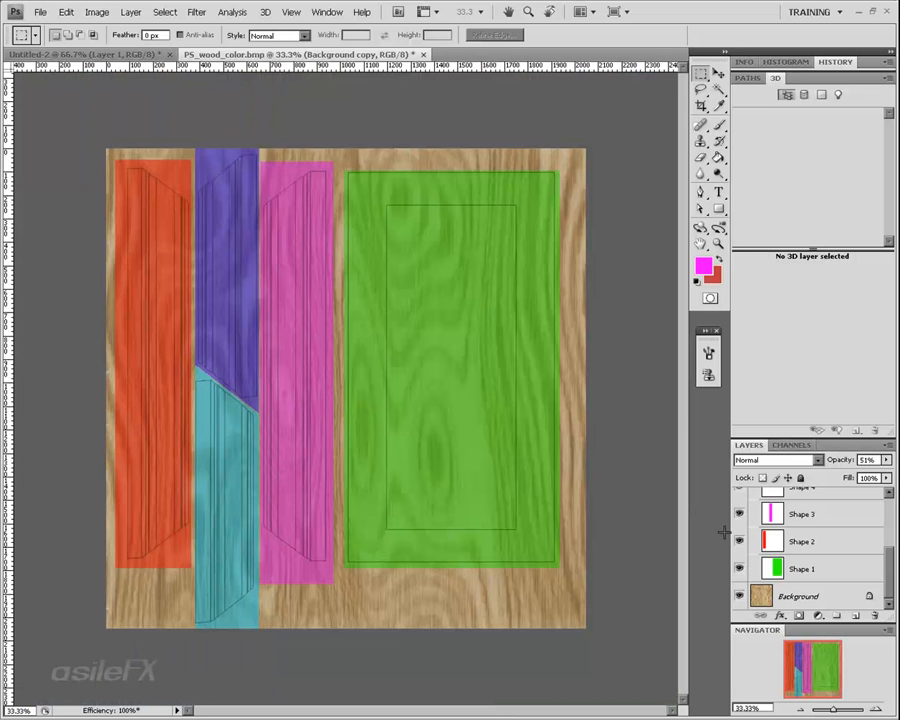
# Hide the five coloured shape layers again, collapse the Colors group and hide the group itself
pyautogui.click(740, 568)
pyautogui.click(740, 542)
pyautogui.click(740, 515)
pyautogui.scroll(2, 741, 520)
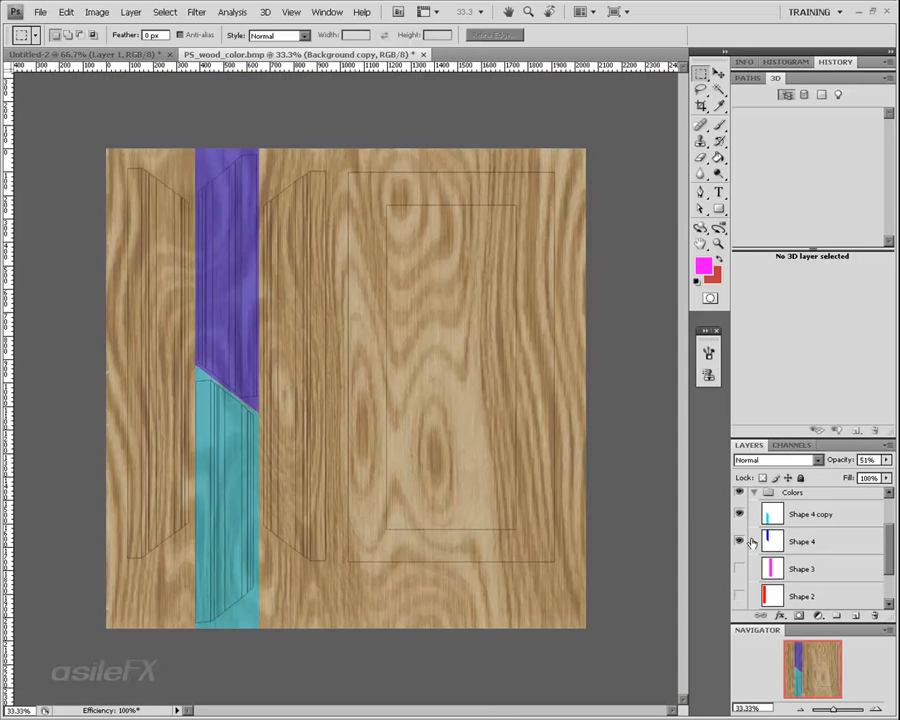
pyautogui.click(740, 541)
pyautogui.click(740, 514)
pyautogui.click(754, 493)
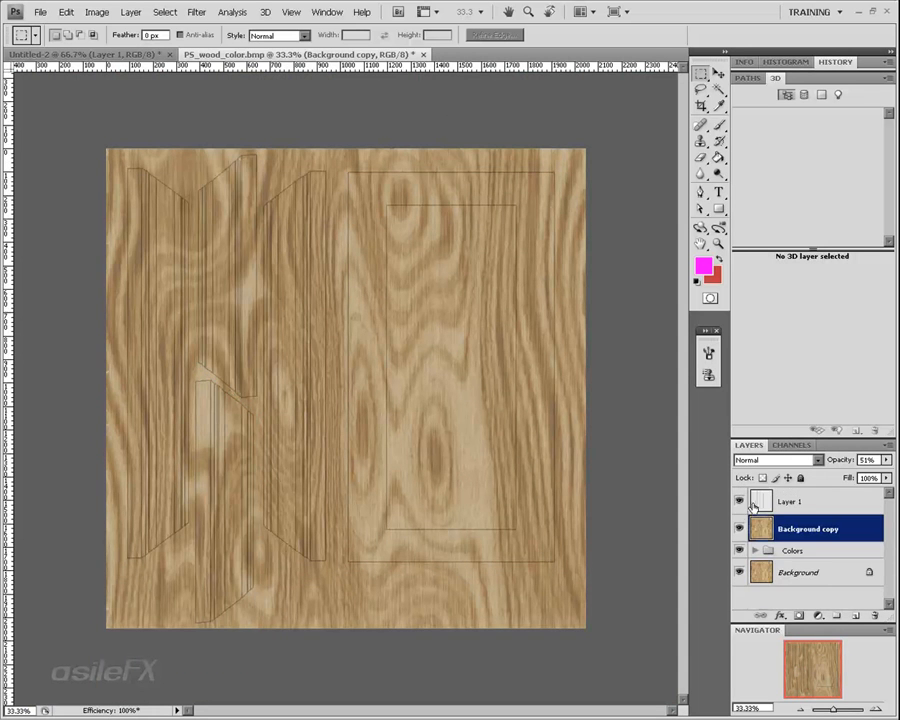
pyautogui.click(740, 550)
# Convert the locked Background into a regular layer named Layer 0 and place the Colors group below it
pyautogui.click(780, 551)
pyautogui.doubleClick(806, 574)
pyautogui.press('Return')
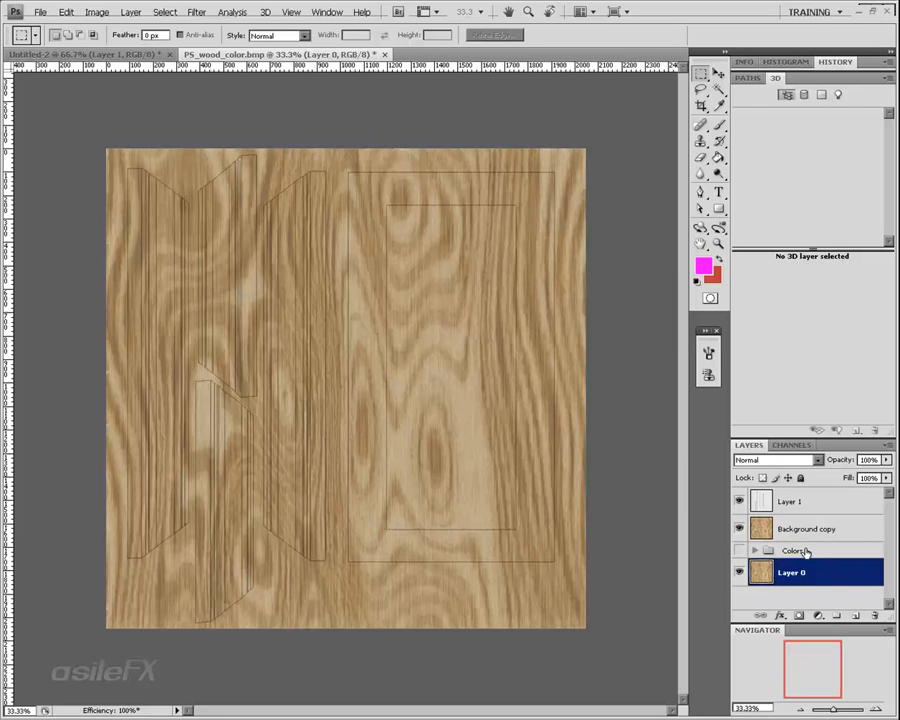
pyautogui.moveTo(790, 551); pyautogui.dragTo(810, 586)
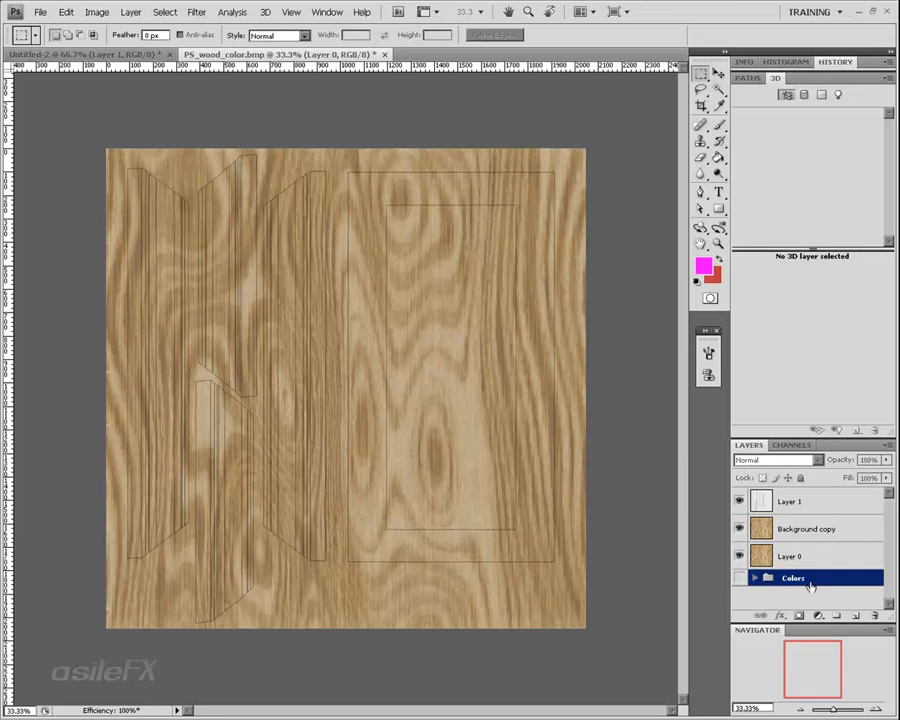
# Select the Background copy layer and set up the Burn tool with the Midtones range and 75% exposure
pyautogui.click(808, 529)
pyautogui.click(877, 708)
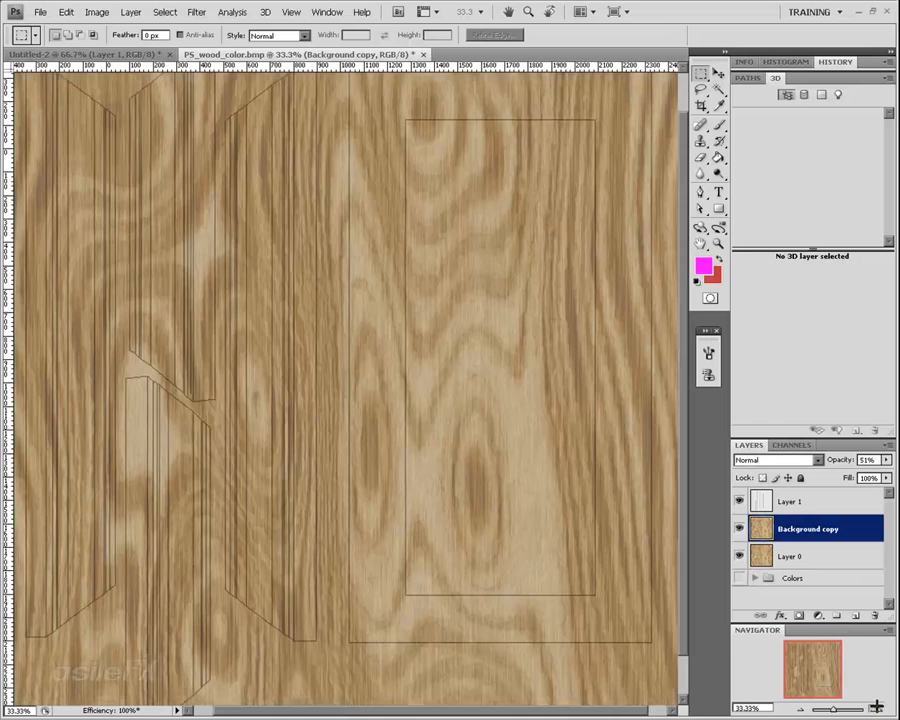
pyautogui.moveTo(836, 665); pyautogui.dragTo(800, 706)
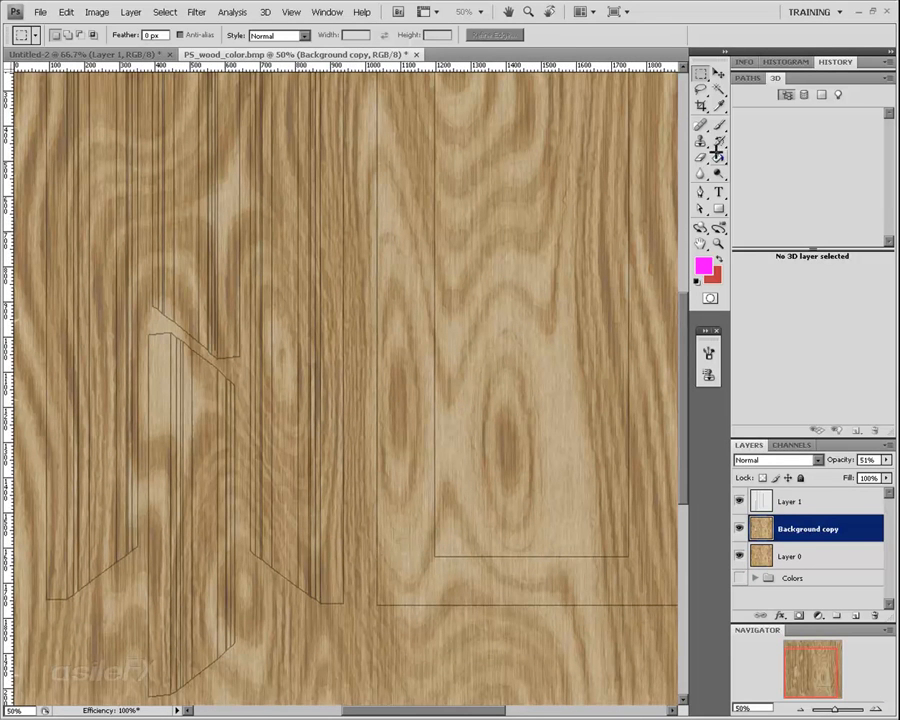
pyautogui.click(720, 173)
pyautogui.click(775, 186)
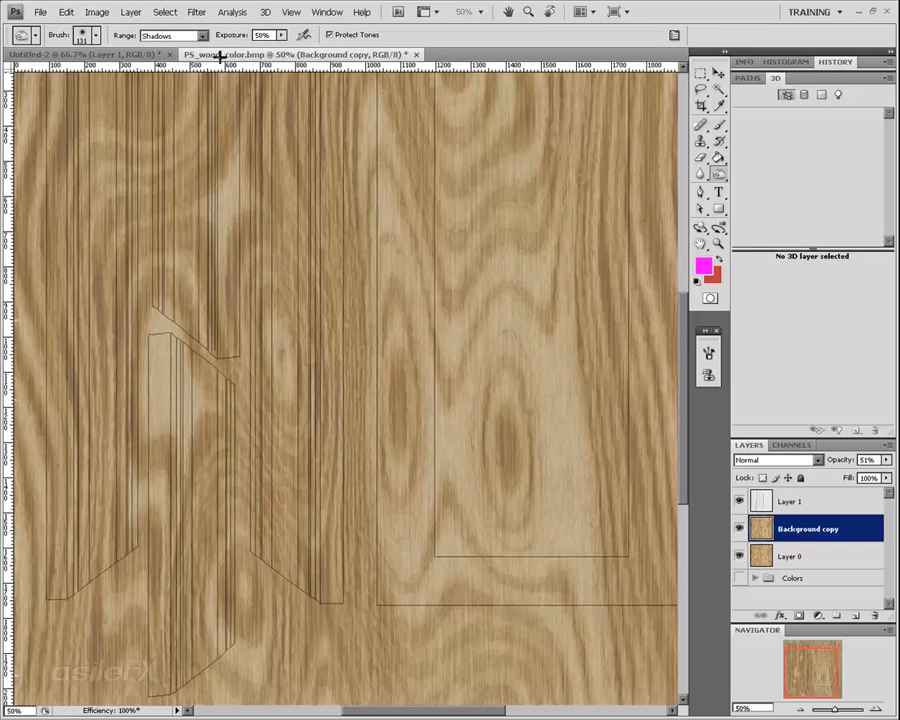
pyautogui.click(874, 709)
pyautogui.moveTo(820, 669); pyautogui.dragTo(789, 682)
pyautogui.click(874, 709)
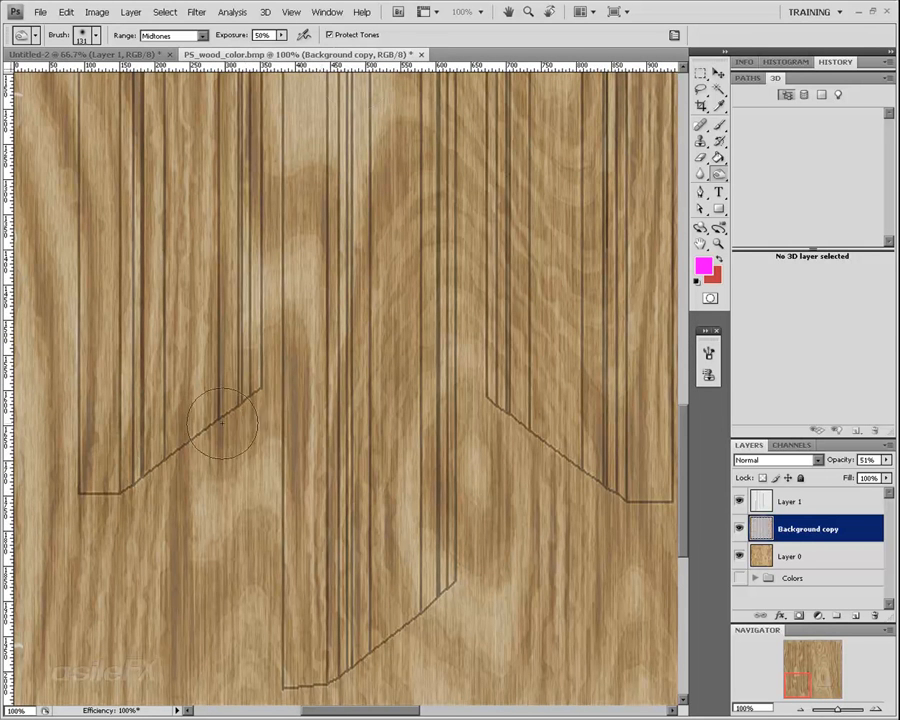
pyautogui.moveTo(282, 35); pyautogui.dragTo(296, 48)
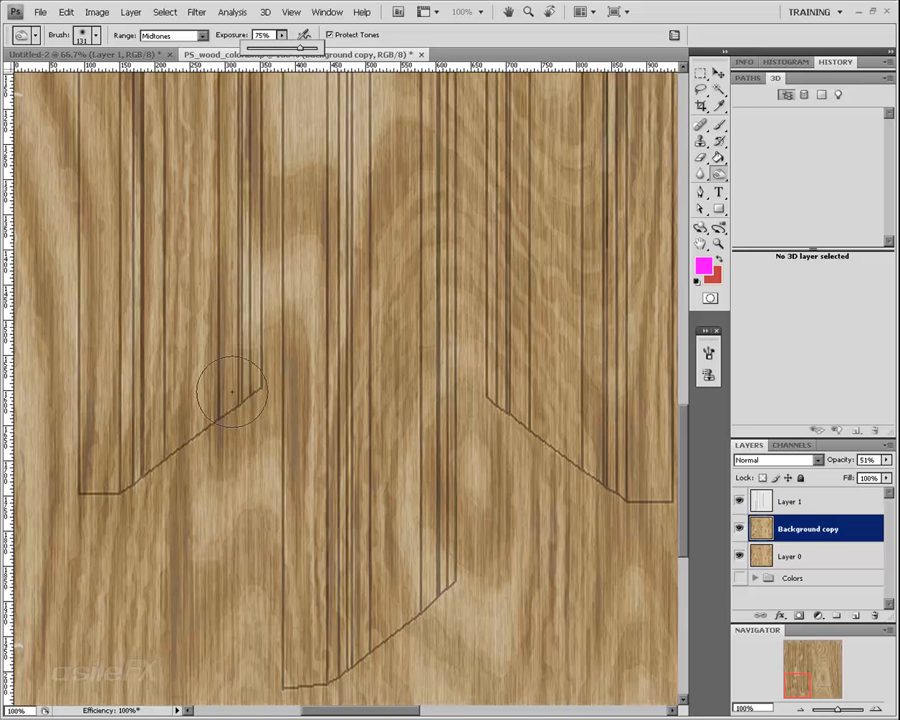
# Burn along the angled lower end of the leftmost frame strip, first in the Midtones range and again in Shadows
pyautogui.moveTo(236, 384)
pyautogui.mouseDown()
pyautogui.moveTo(145, 472)
pyautogui.moveTo(245, 366)
pyautogui.moveTo(170, 440)
pyautogui.moveTo(40, 500)
pyautogui.moveTo(128, 452)
pyautogui.mouseUp()
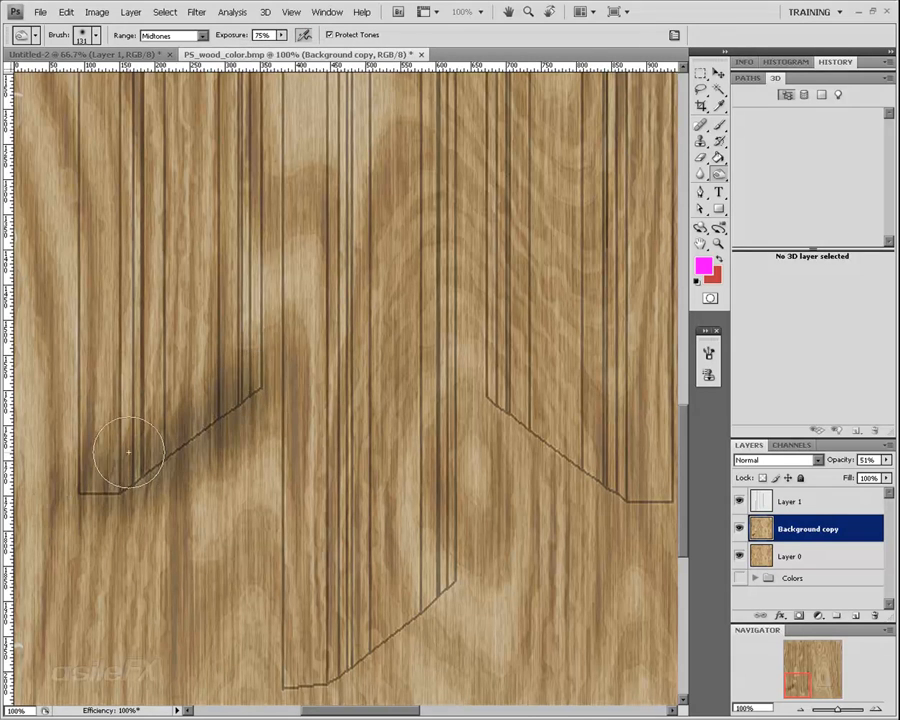
pyautogui.click(192, 35)
pyautogui.click(185, 47)
pyautogui.moveTo(230, 410)
pyautogui.mouseDown()
pyautogui.moveTo(234, 420)
pyautogui.moveTo(60, 480)
pyautogui.mouseUp()
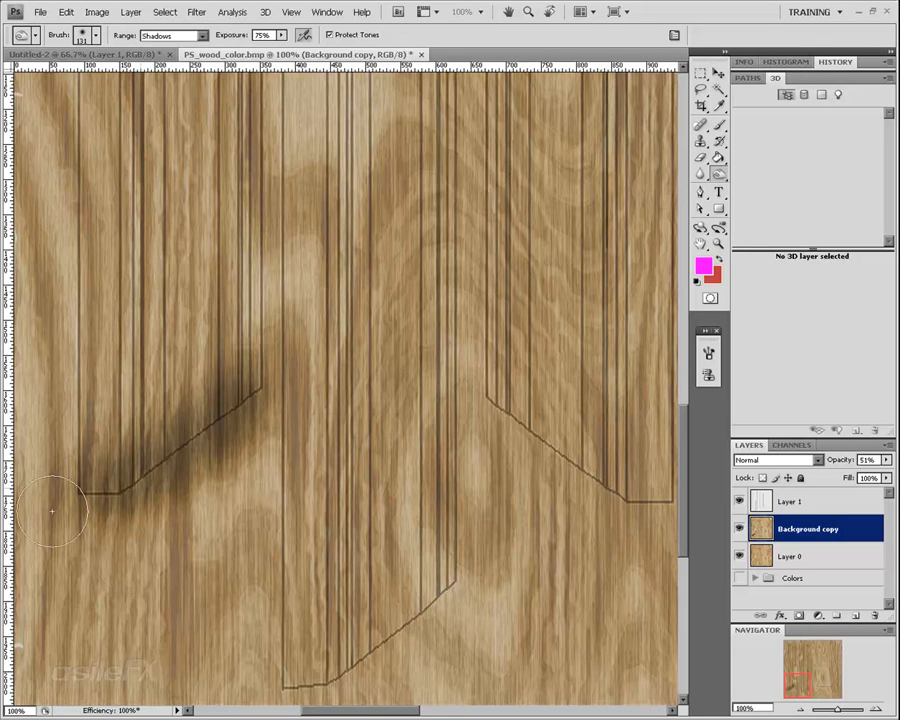
# Burn along the angled lower end of the second frame strip, using both the Midtones and Shadows ranges
pyautogui.moveTo(301, 680)
pyautogui.mouseDown()
pyautogui.moveTo(432, 593)
pyautogui.moveTo(381, 628)
pyautogui.moveTo(462, 562)
pyautogui.mouseUp()
pyautogui.click(192, 35)
pyautogui.click(175, 58)
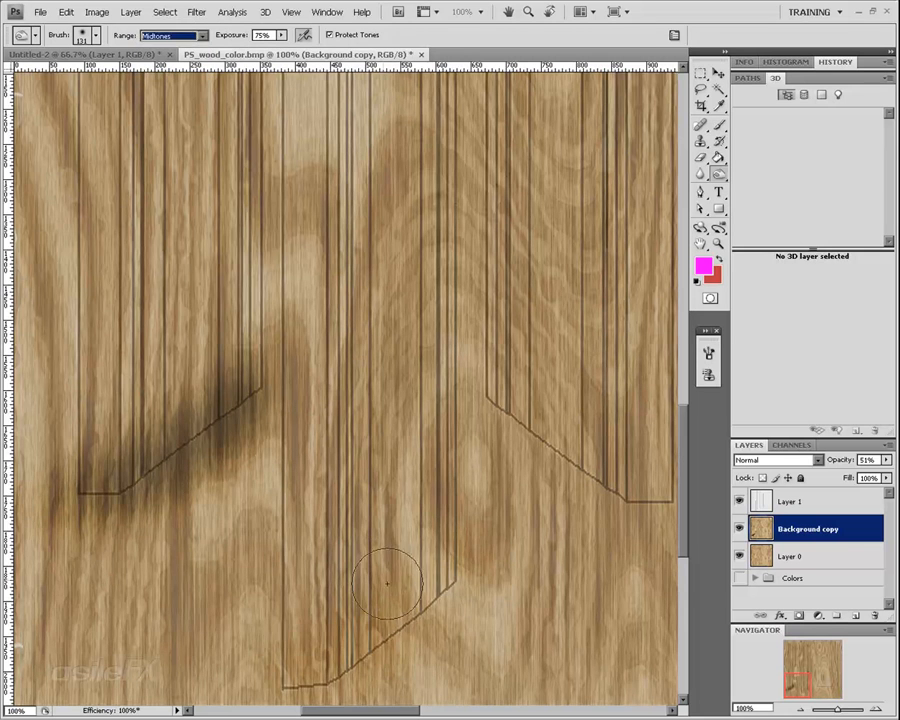
pyautogui.moveTo(417, 598)
pyautogui.mouseDown()
pyautogui.moveTo(325, 685)
pyautogui.moveTo(438, 572)
pyautogui.moveTo(355, 690)
pyautogui.moveTo(472, 576)
pyautogui.mouseUp()
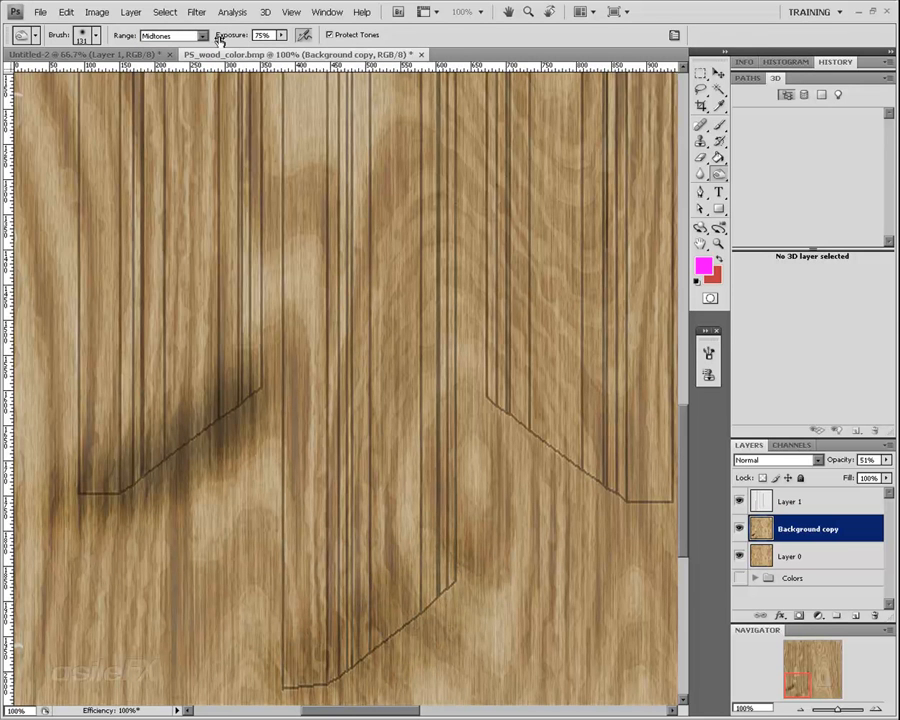
pyautogui.click(194, 35)
pyautogui.click(177, 50)
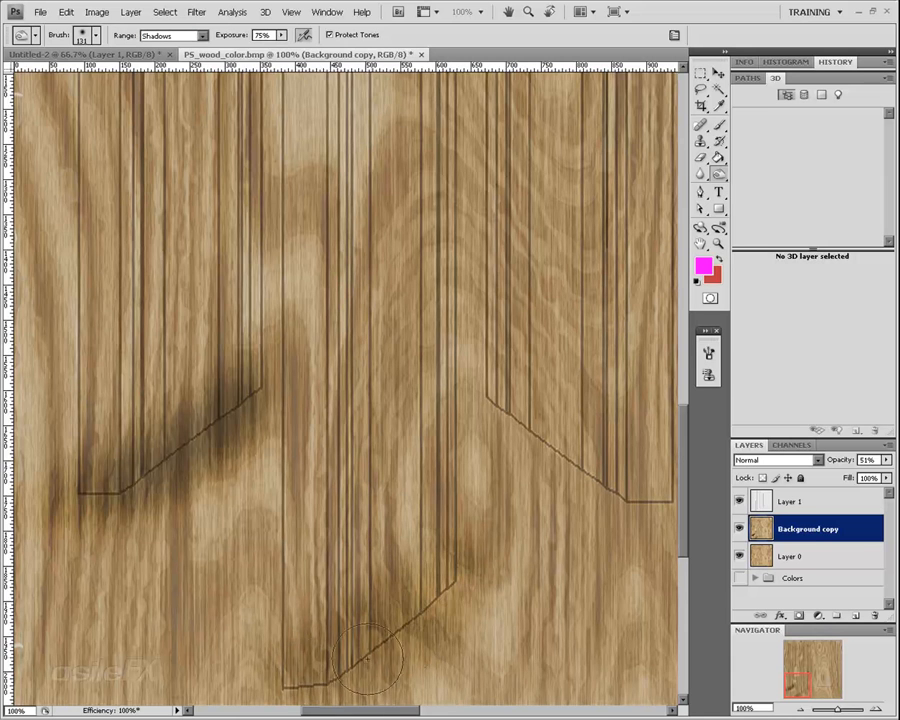
# Burn along the angled upper ends of the frame strips, starting with the Midtones range and switching to Shadows
pyautogui.click(791, 662)
pyautogui.moveTo(791, 662); pyautogui.dragTo(791, 650)
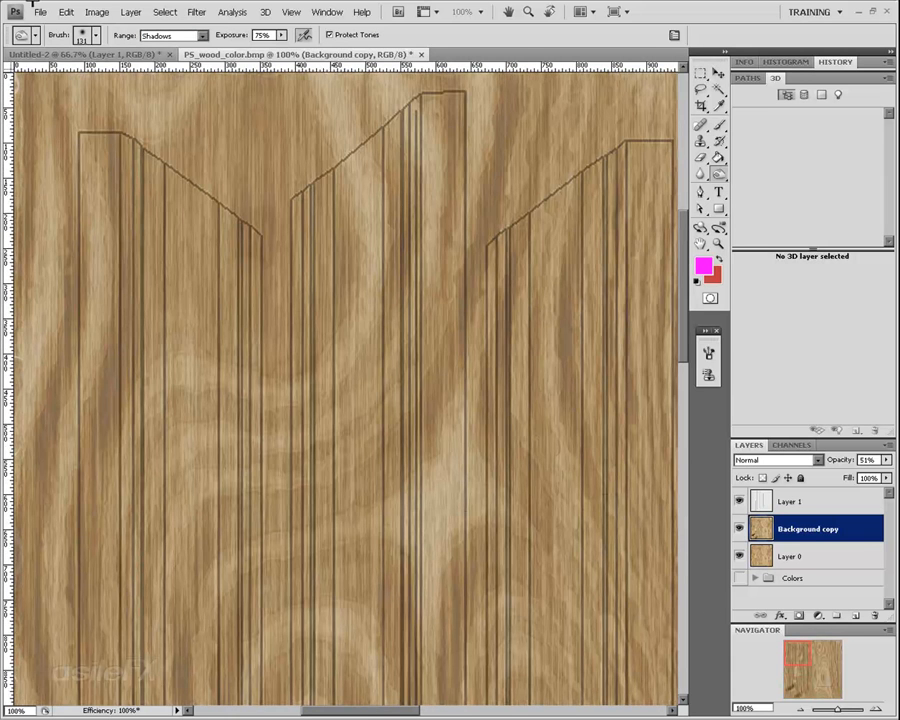
pyautogui.click(158, 35)
pyautogui.click(160, 60)
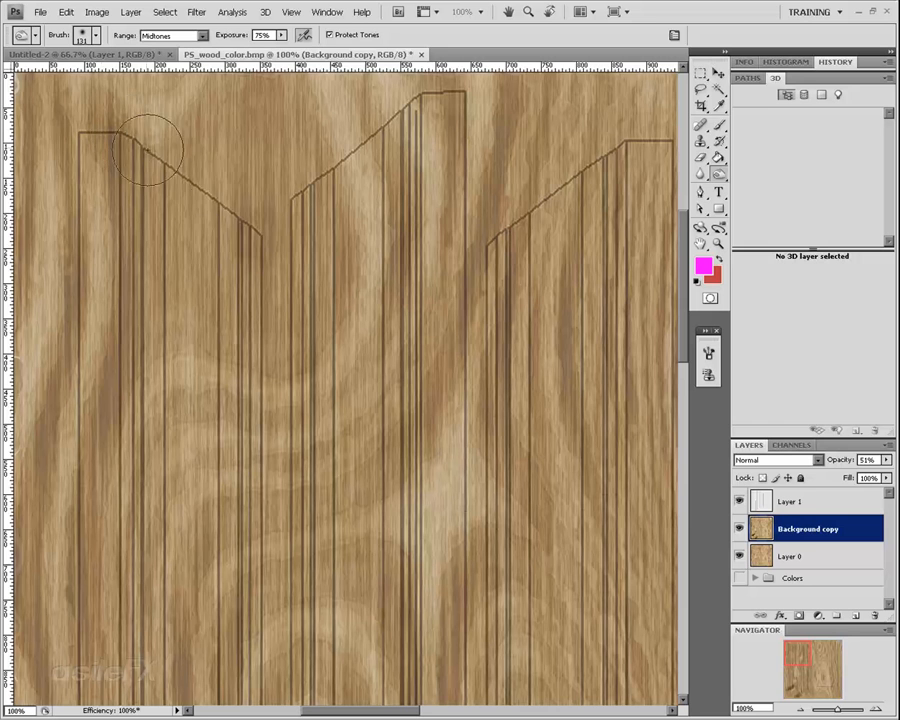
pyautogui.moveTo(176, 170)
pyautogui.mouseDown()
pyautogui.moveTo(261, 235)
pyautogui.moveTo(169, 158)
pyautogui.moveTo(125, 141)
pyautogui.moveTo(188, 175)
pyautogui.moveTo(236, 244)
pyautogui.moveTo(104, 149)
pyautogui.moveTo(125, 149)
pyautogui.moveTo(232, 207)
pyautogui.moveTo(100, 147)
pyautogui.moveTo(291, 149)
pyautogui.moveTo(308, 244)
pyautogui.mouseUp()
pyautogui.click(158, 35)
pyautogui.click(157, 48)
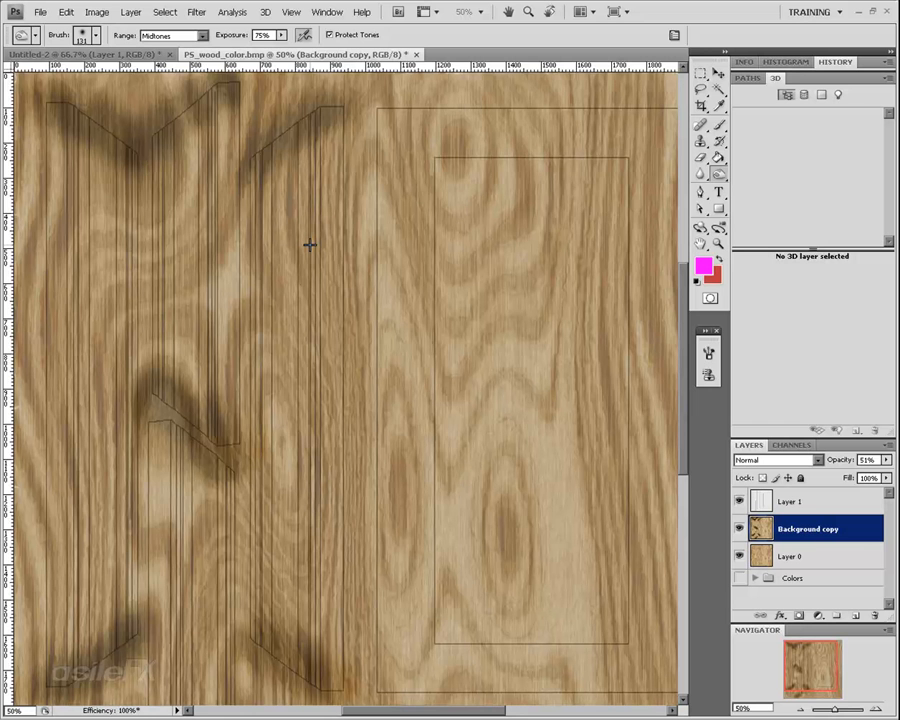
# Inspect the burned joints with Layer 1's UV outlines hidden and shown, checking the strips' upper and lower ends at 66.67% zoom
pyautogui.click(740, 501)
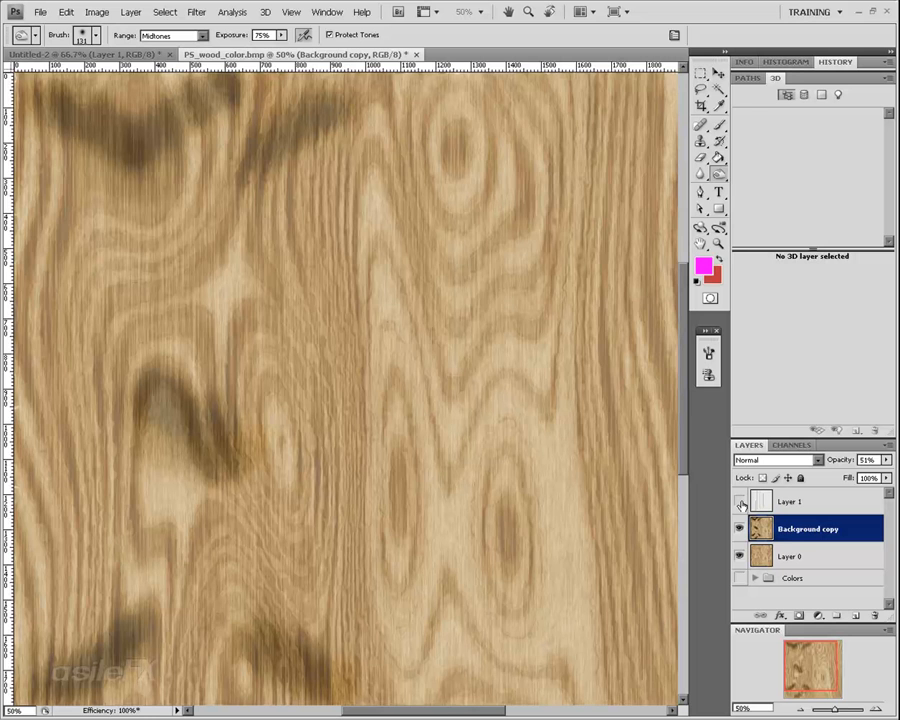
pyautogui.click(740, 502)
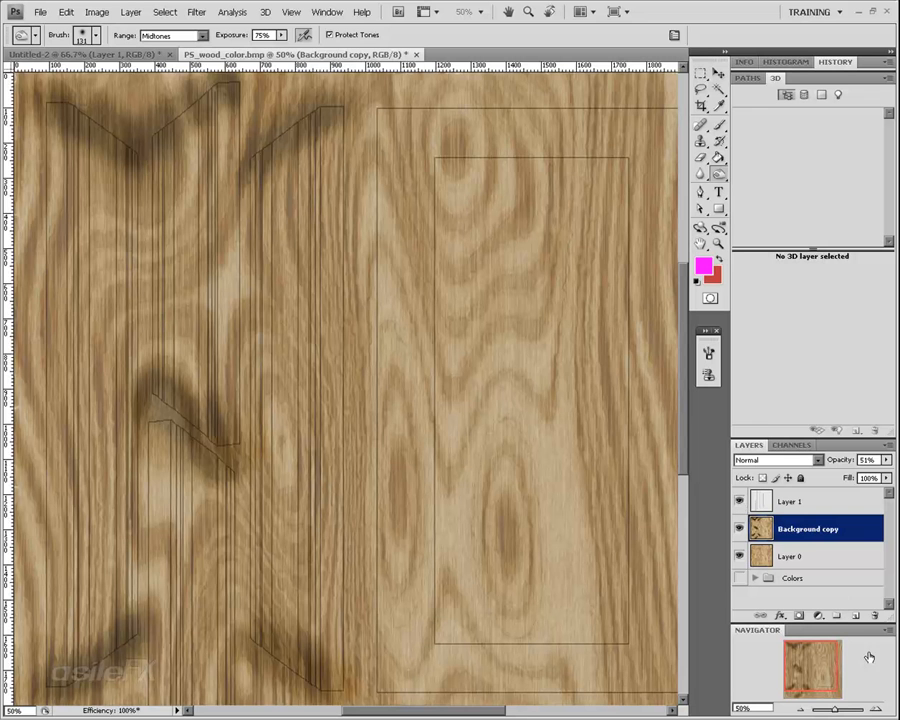
pyautogui.click(876, 709)
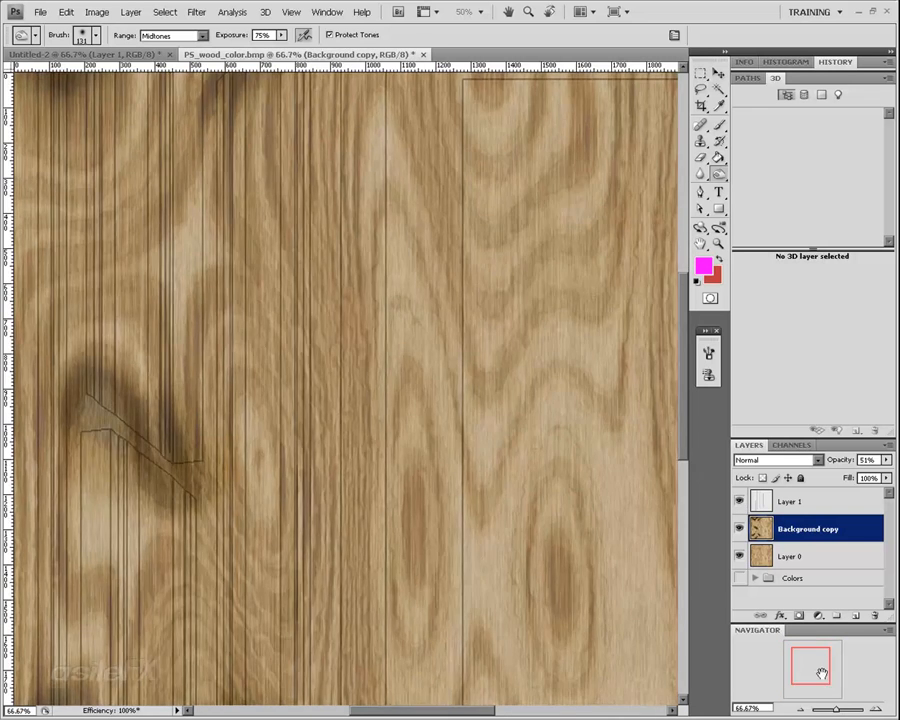
pyautogui.moveTo(819, 669); pyautogui.dragTo(786, 646)
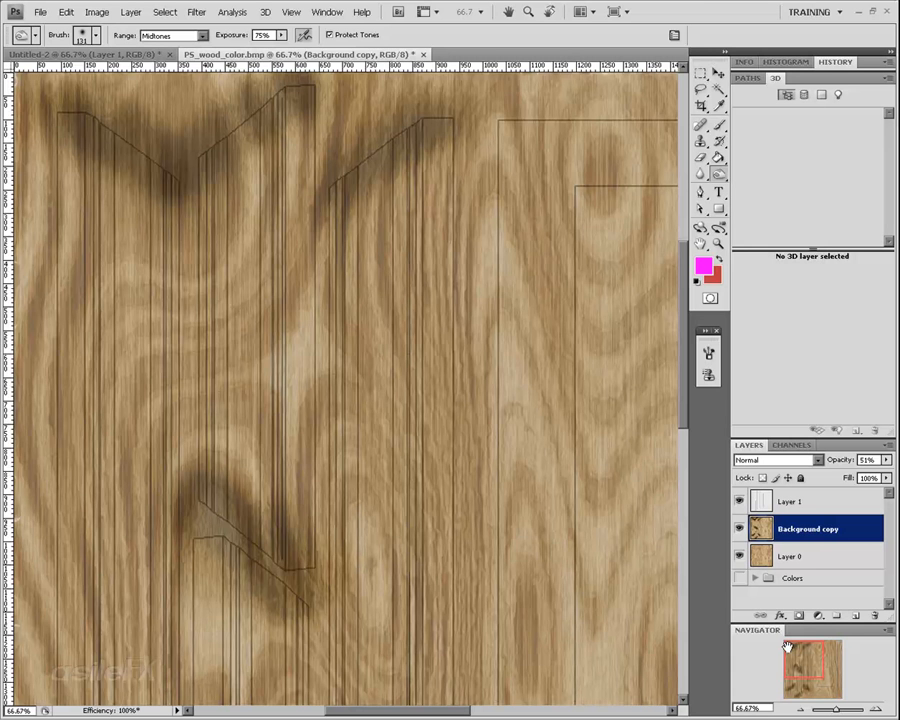
pyautogui.moveTo(787, 648); pyautogui.dragTo(800, 690)
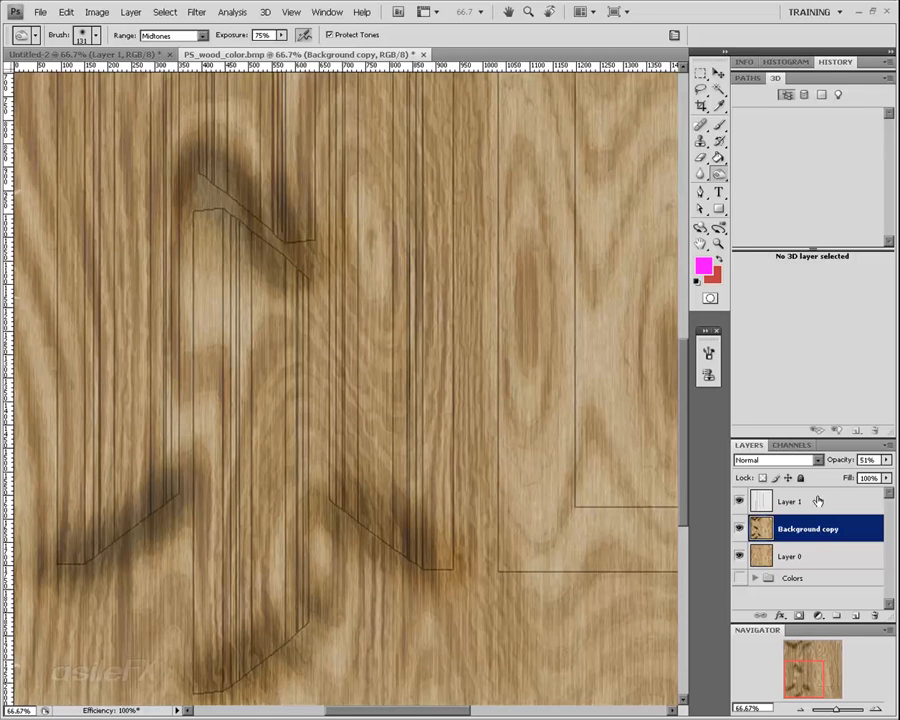
# Duplicate Layer 1 with the UV outlines and keep the copy hidden
pyautogui.click(818, 501)
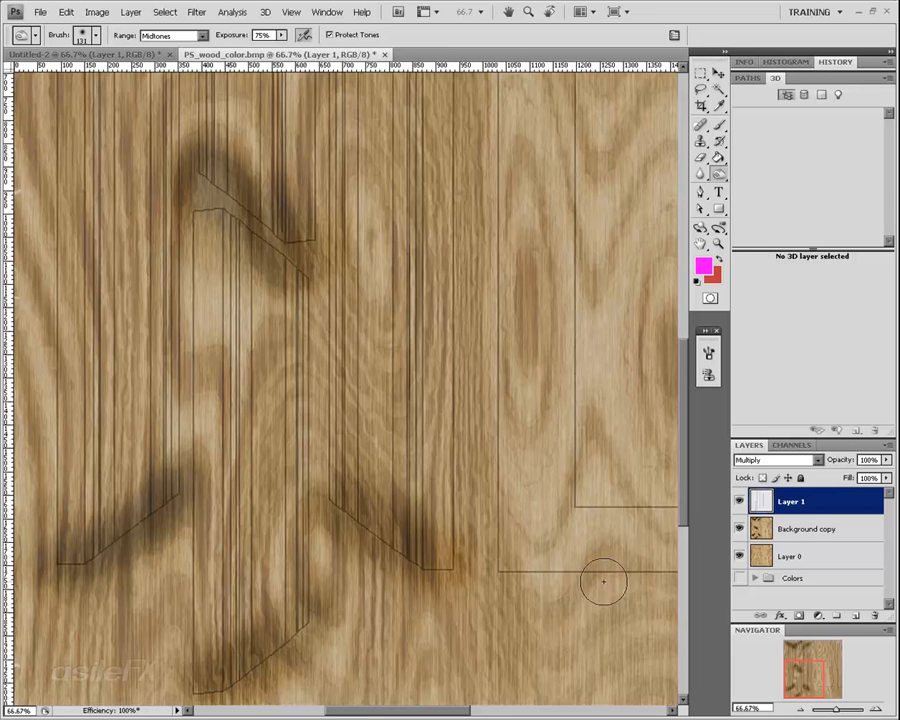
pyautogui.moveTo(794, 664); pyautogui.dragTo(788, 646)
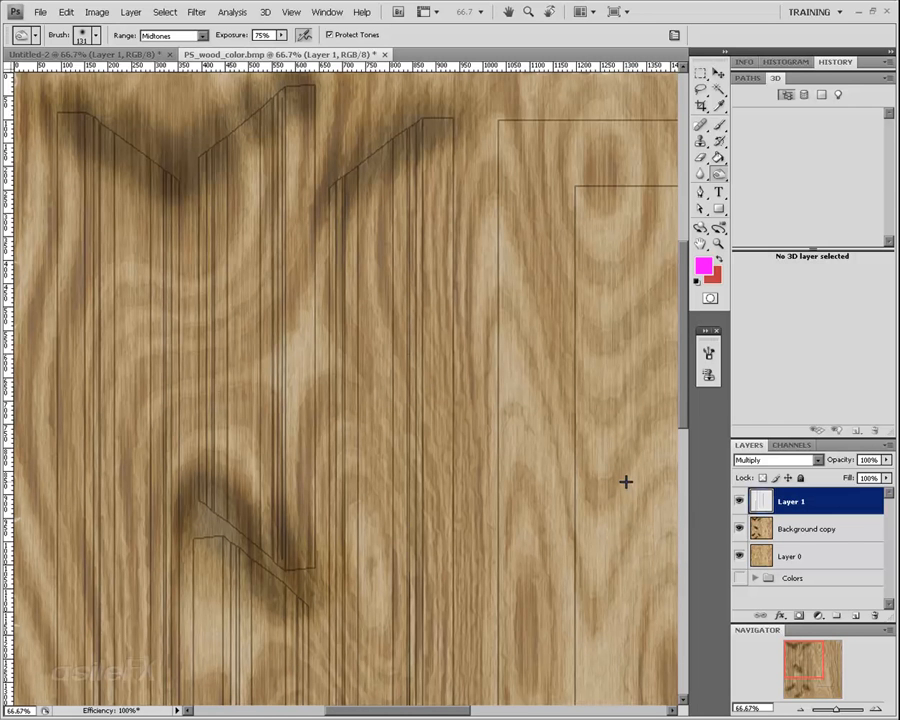
pyautogui.click(196, 12)
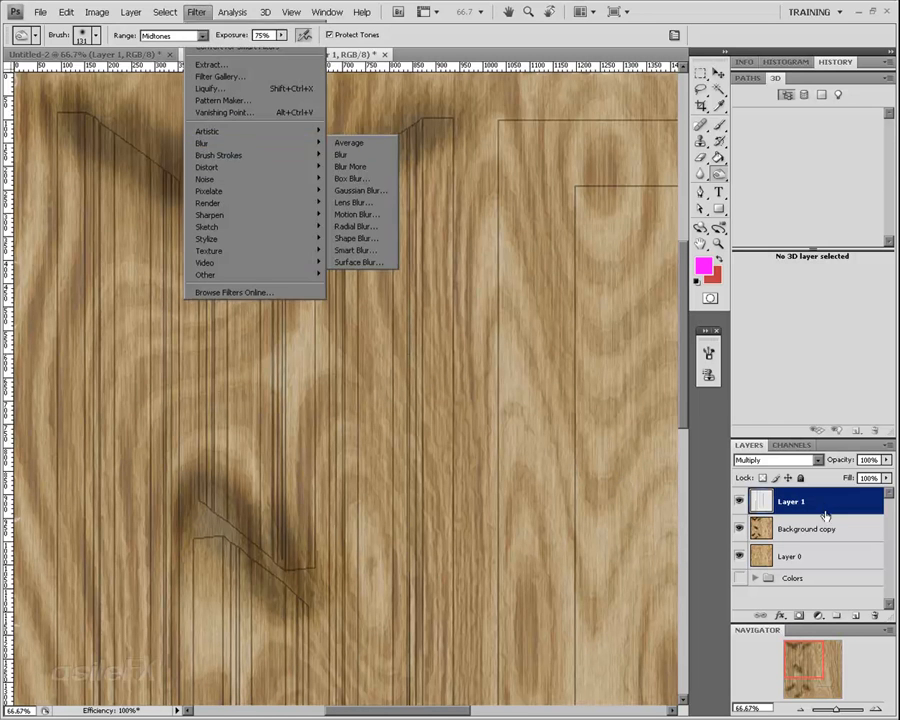
pyautogui.moveTo(825, 515); pyautogui.dragTo(856, 614)
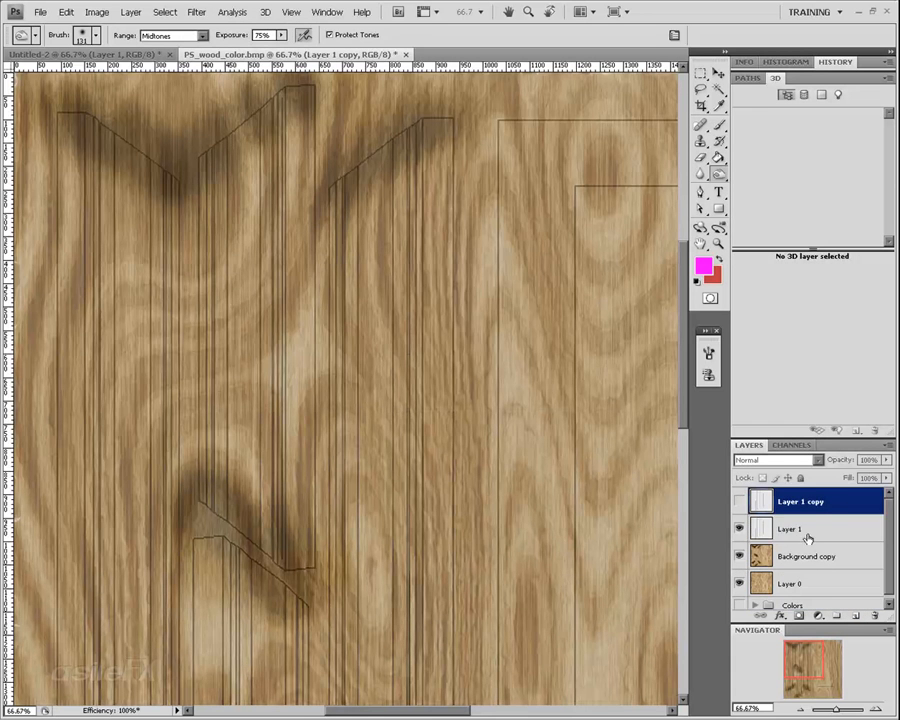
# Apply a Gaussian Blur with a 2.5-pixel radius to the UV lines on Layer 1
pyautogui.click(807, 530)
pyautogui.click(196, 12)
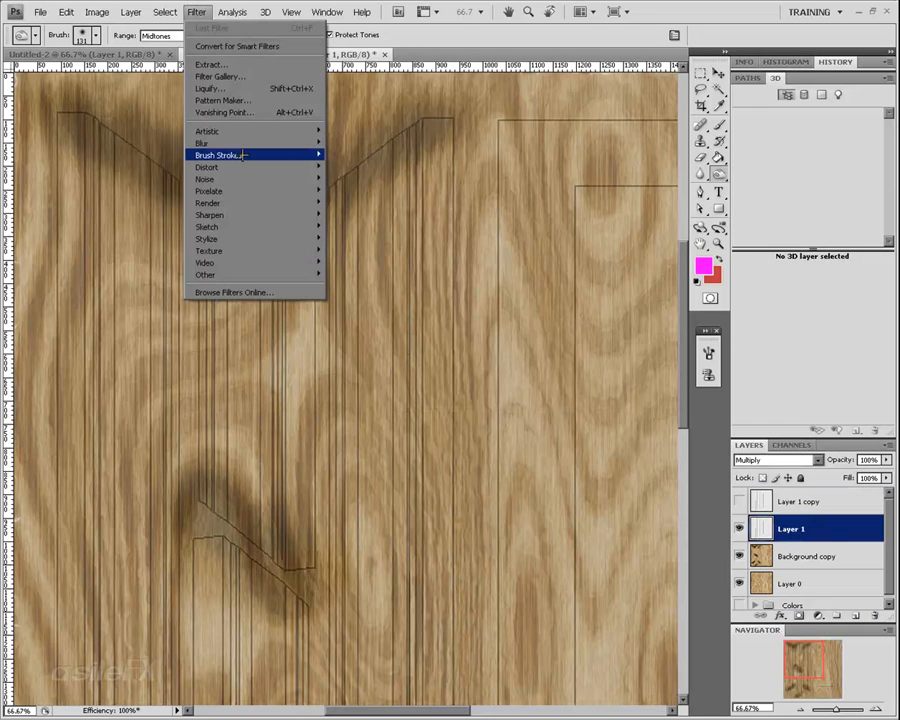
pyautogui.click(367, 187)
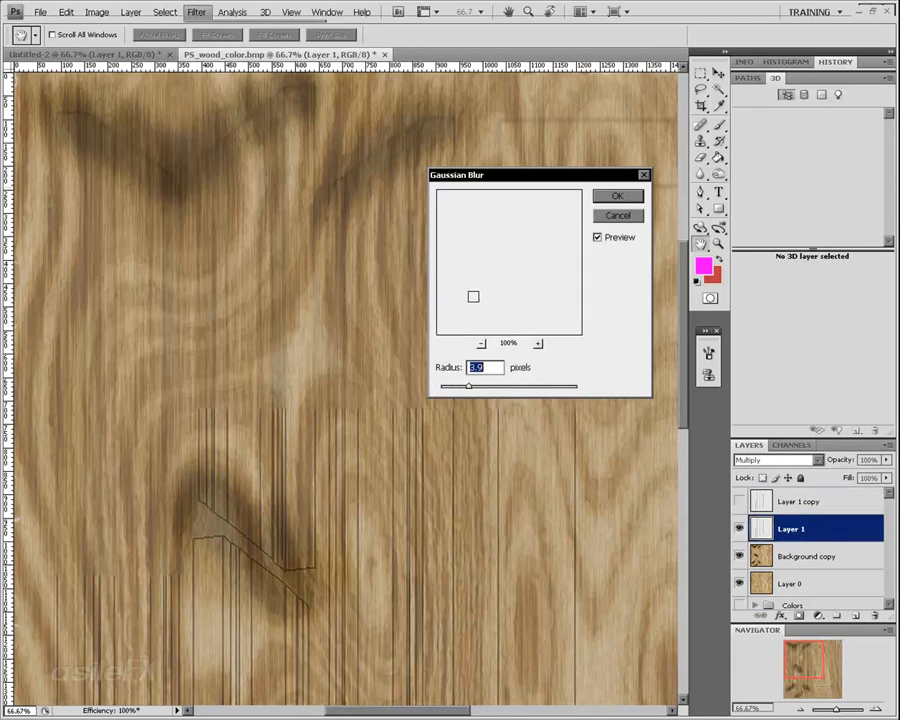
pyautogui.moveTo(468, 385)
pyautogui.mouseDown()
pyautogui.moveTo(508, 391)
pyautogui.moveTo(437, 384)
pyautogui.moveTo(465, 386)
pyautogui.moveTo(458, 388)
pyautogui.mouseUp()
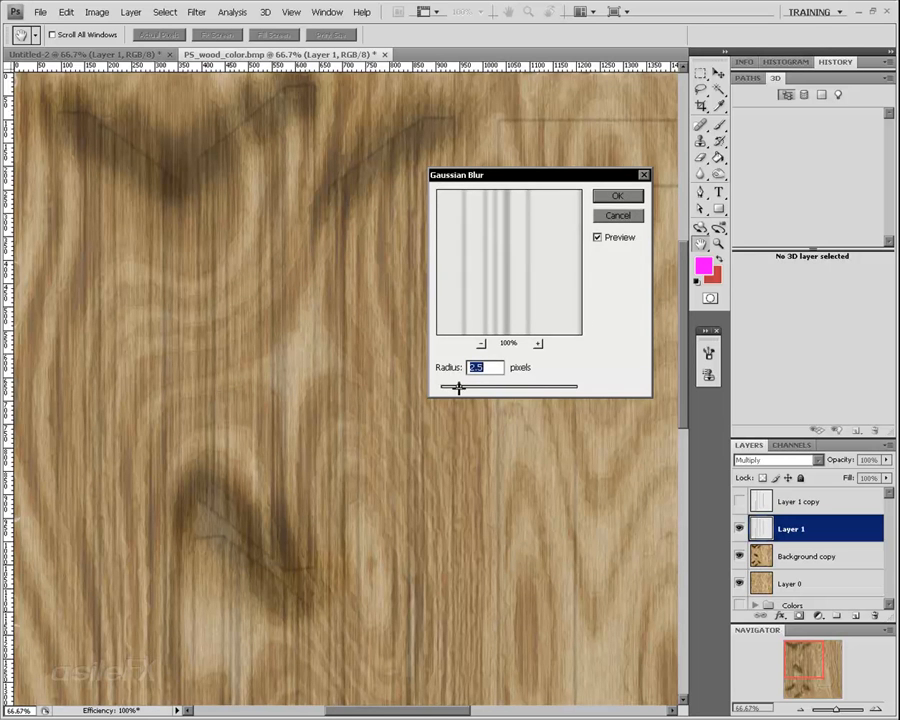
pyautogui.click(620, 197)
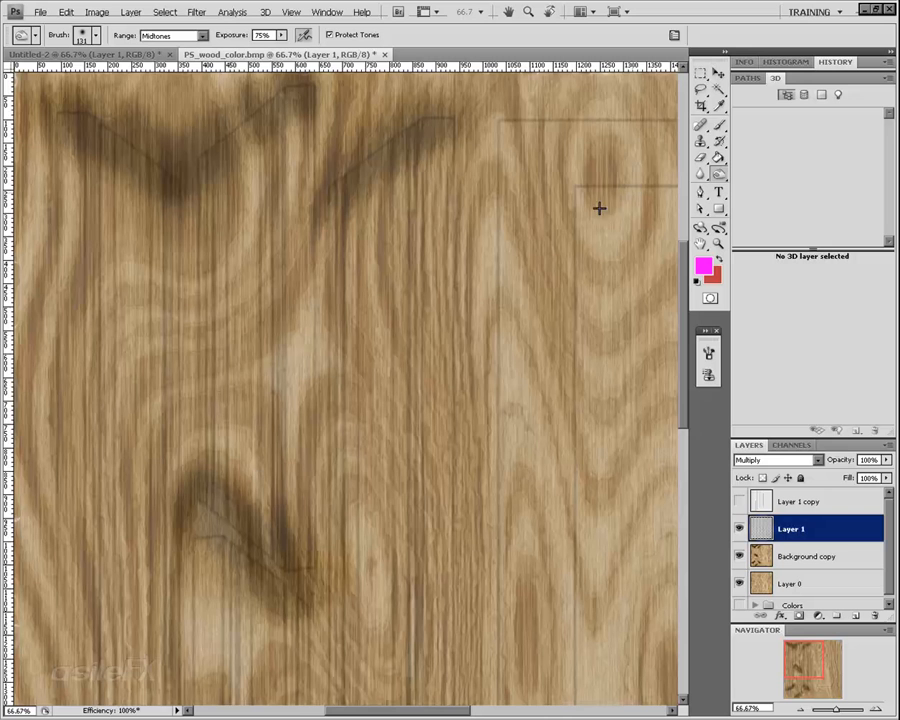
# Set Layer 1's blend mode to Color Burn and its opacity to 77%, checking the shading across the strips
pyautogui.click(800, 460)
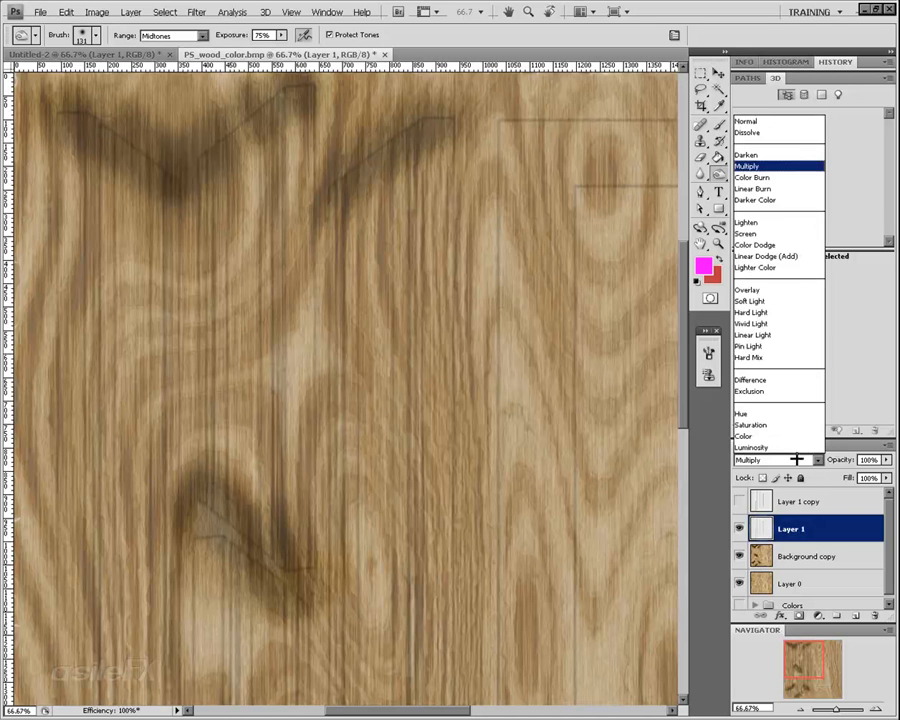
pyautogui.click(762, 177)
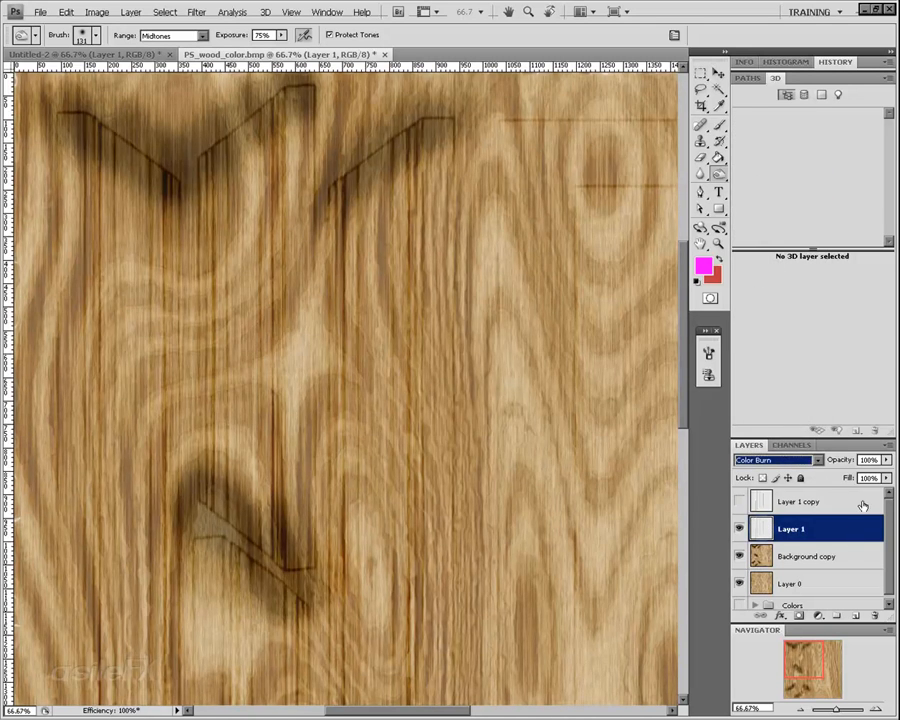
pyautogui.click(886, 460)
pyautogui.moveTo(884, 472)
pyautogui.mouseDown()
pyautogui.moveTo(823, 472)
pyautogui.moveTo(864, 473)
pyautogui.mouseUp()
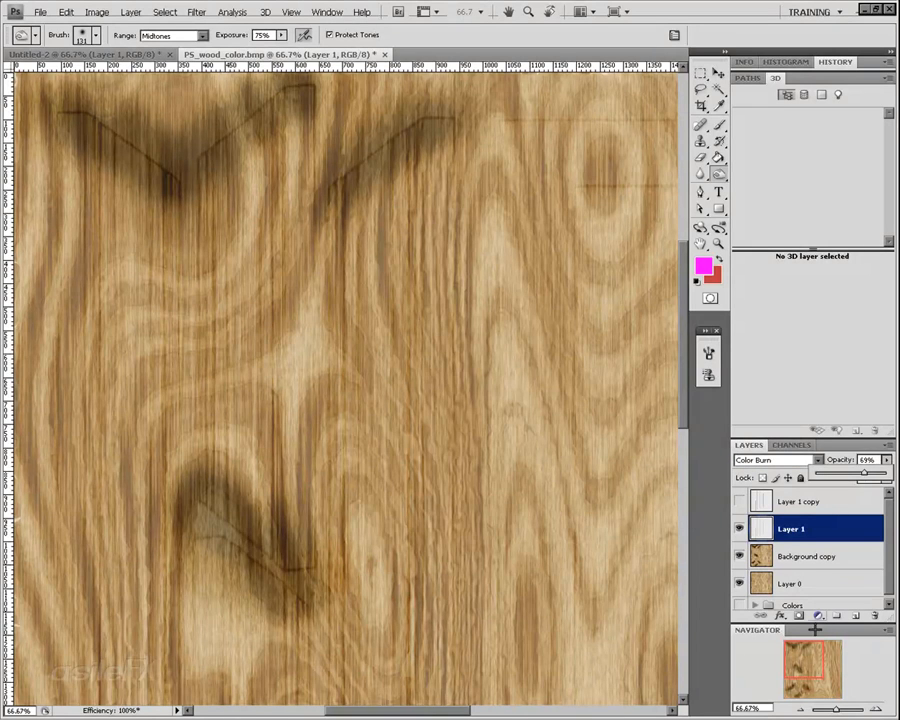
pyautogui.moveTo(818, 679)
pyautogui.mouseDown()
pyautogui.moveTo(812, 688)
pyautogui.moveTo(833, 690)
pyautogui.moveTo(808, 664)
pyautogui.mouseUp()
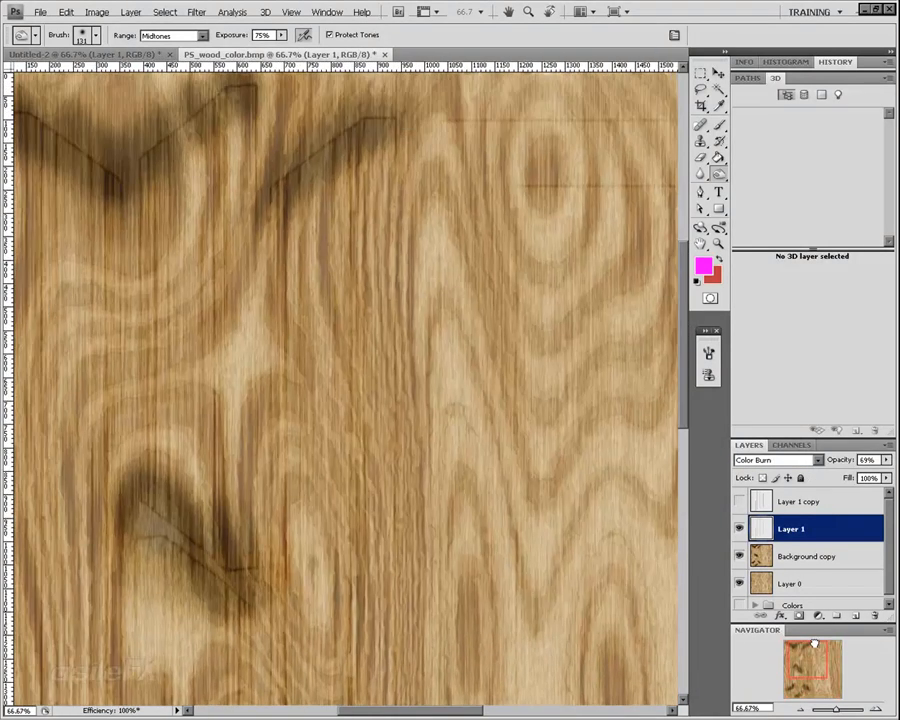
pyautogui.click(888, 459)
pyautogui.moveTo(864, 473); pyautogui.dragTo(868, 472)
pyautogui.click(804, 678)
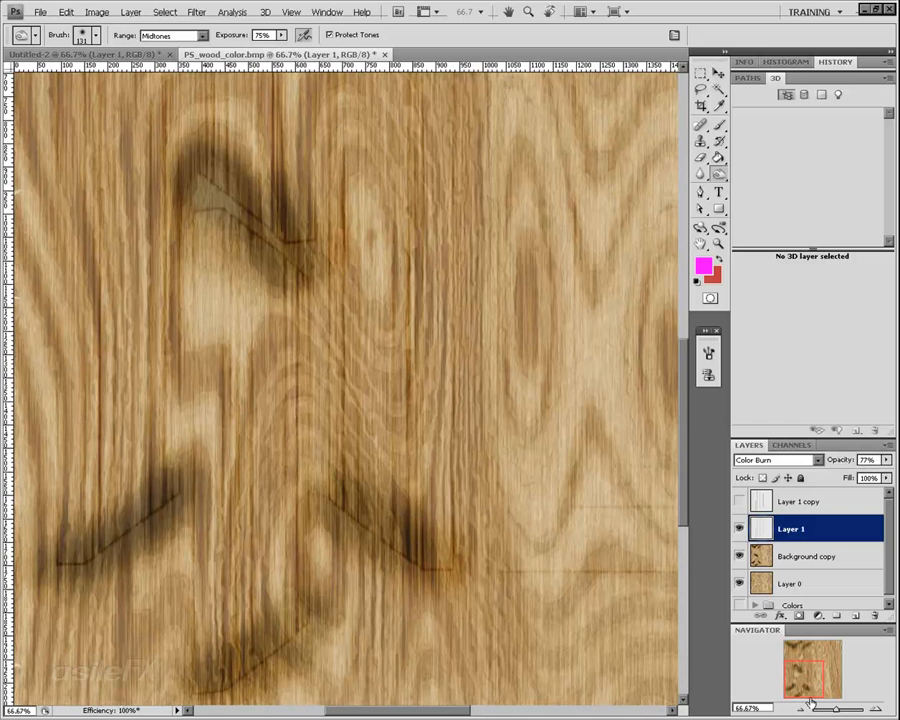
pyautogui.hotkey('ctrl', '-')
pyautogui.moveTo(823, 662); pyautogui.dragTo(822, 668)
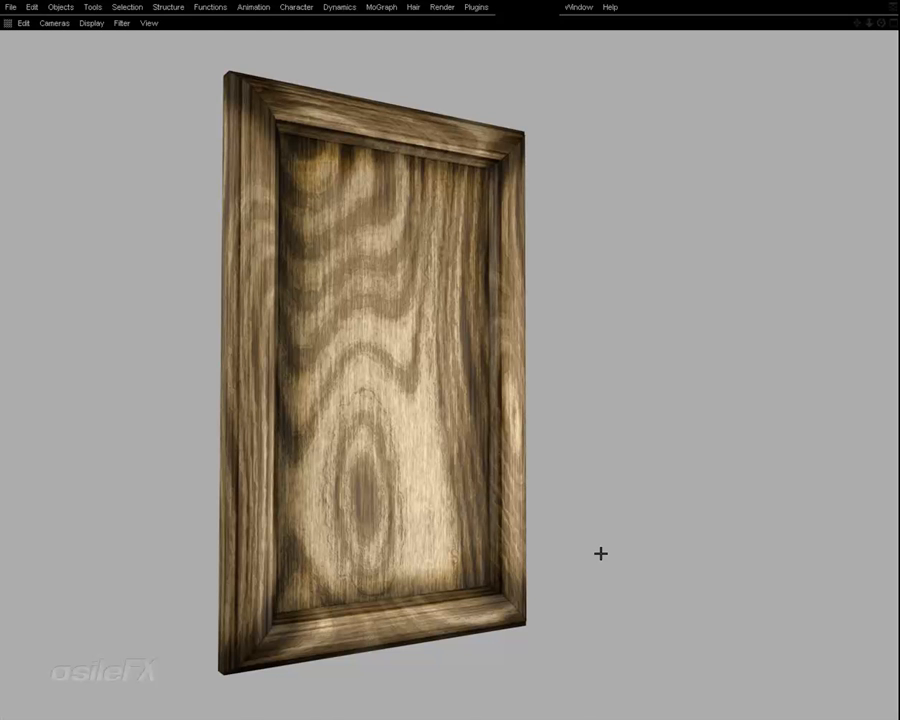
# Switch to Cinema 4D and examine the textured door, rendering its back face and orbiting around to its front
pyautogui.keyDown('alt'); pyautogui.moveTo(422, 452); pyautogui.dragTo(404, 460); pyautogui.keyUp('alt')
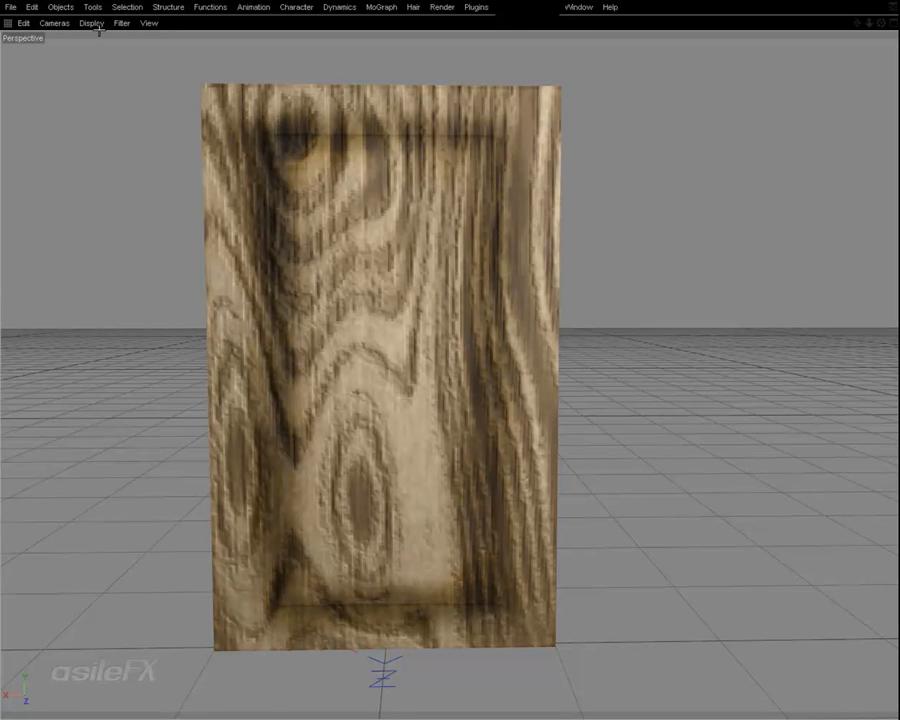
pyautogui.click(442, 7)
pyautogui.click(436, 29)
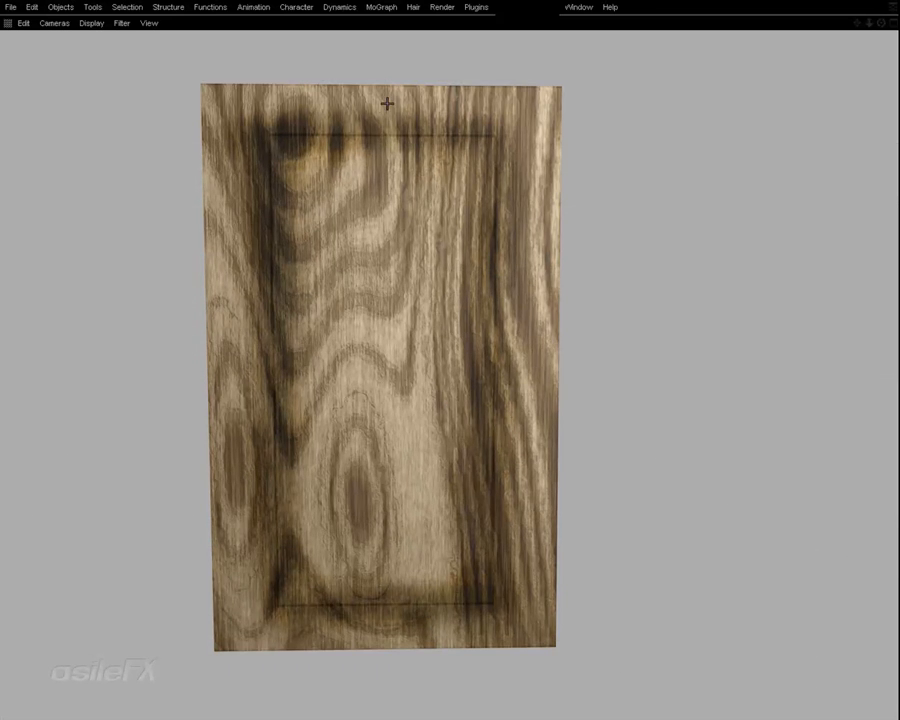
pyautogui.click(428, 414)
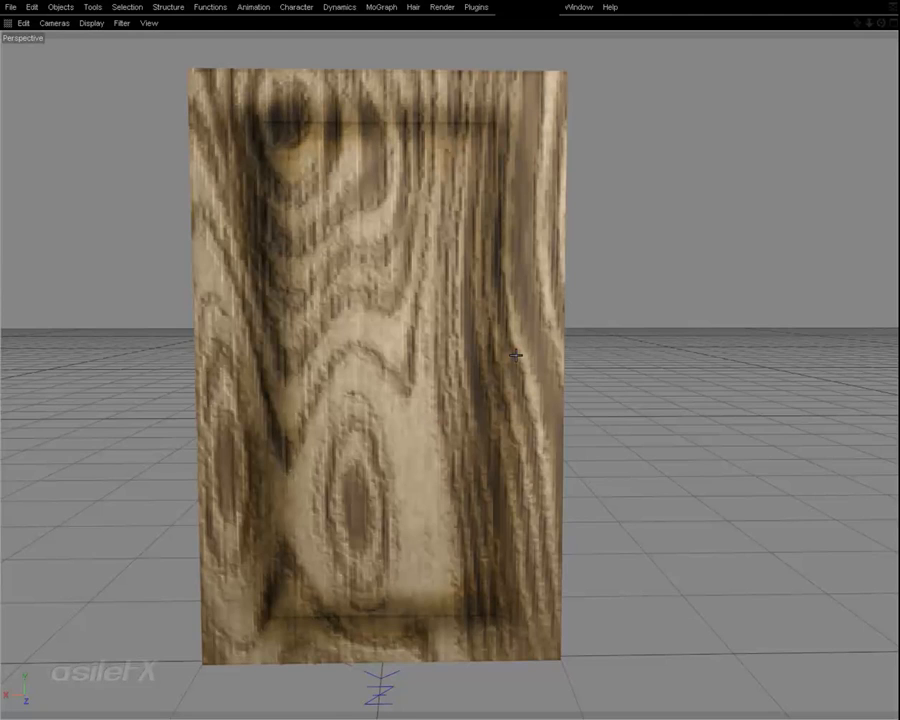
pyautogui.keyDown('alt'); pyautogui.moveTo(428, 414); pyautogui.dragTo(188, 406); pyautogui.keyUp('alt')
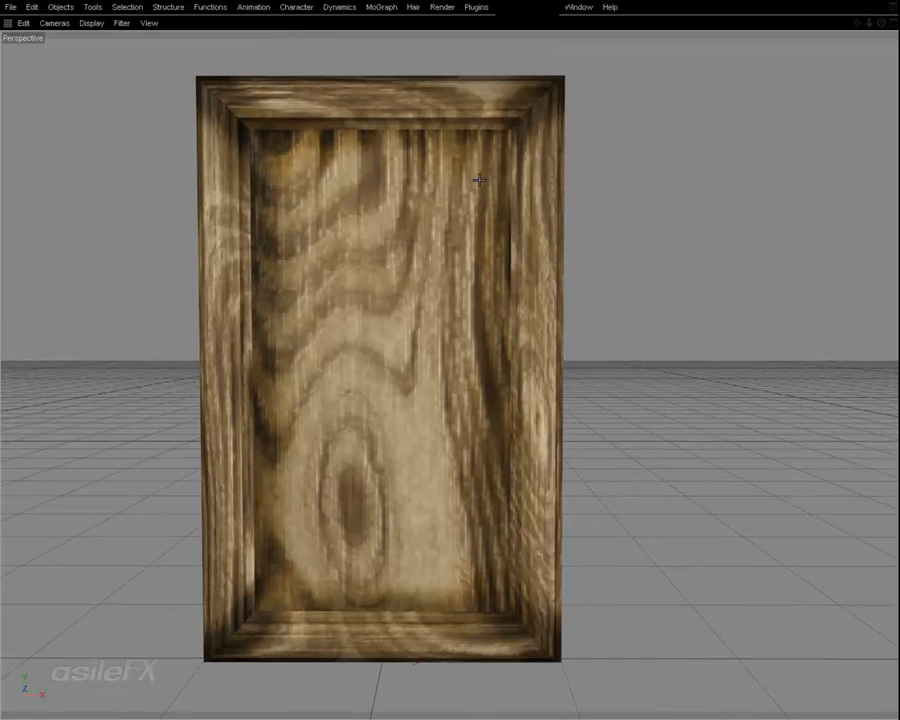
pyautogui.keyDown('alt'); pyautogui.moveTo(557, 493); pyautogui.dragTo(486, 485); pyautogui.keyUp('alt')
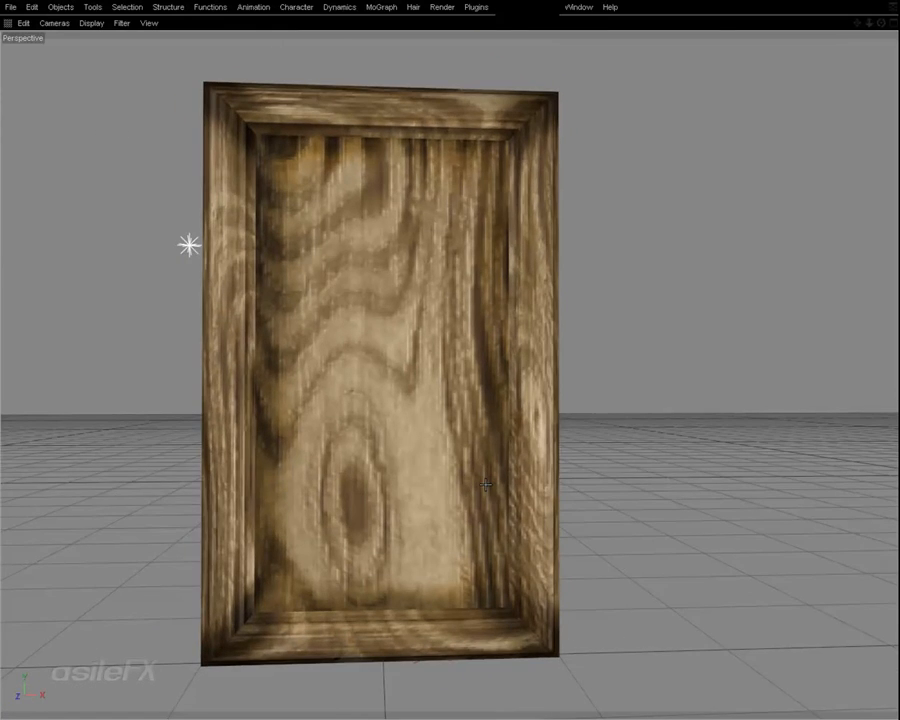
pyautogui.scroll(-1, 503, 471)
pyautogui.middleClick(512, 309)
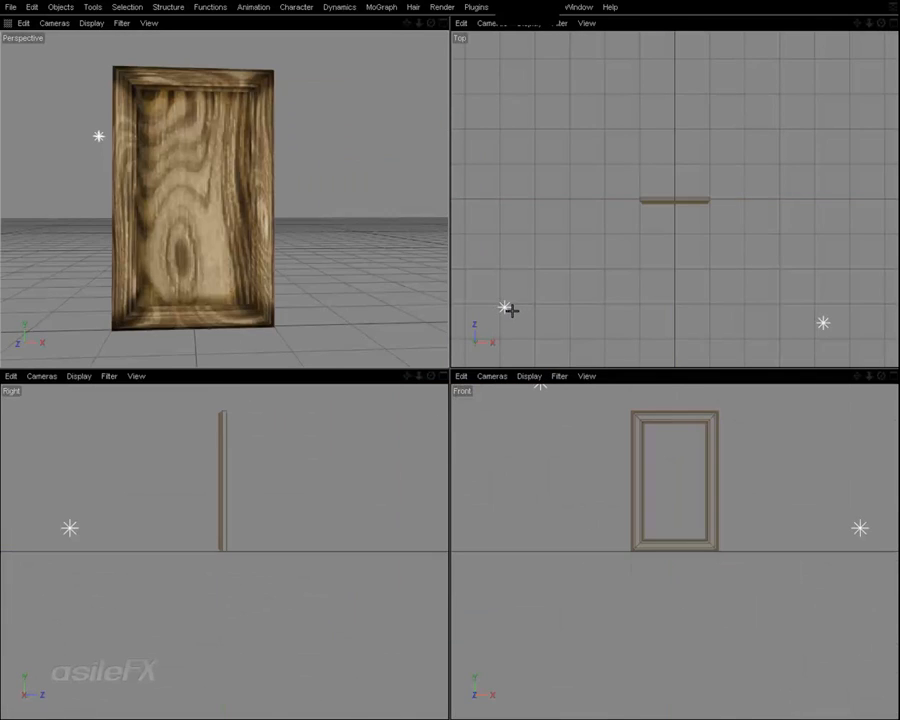
pyautogui.middleClick(228, 257)
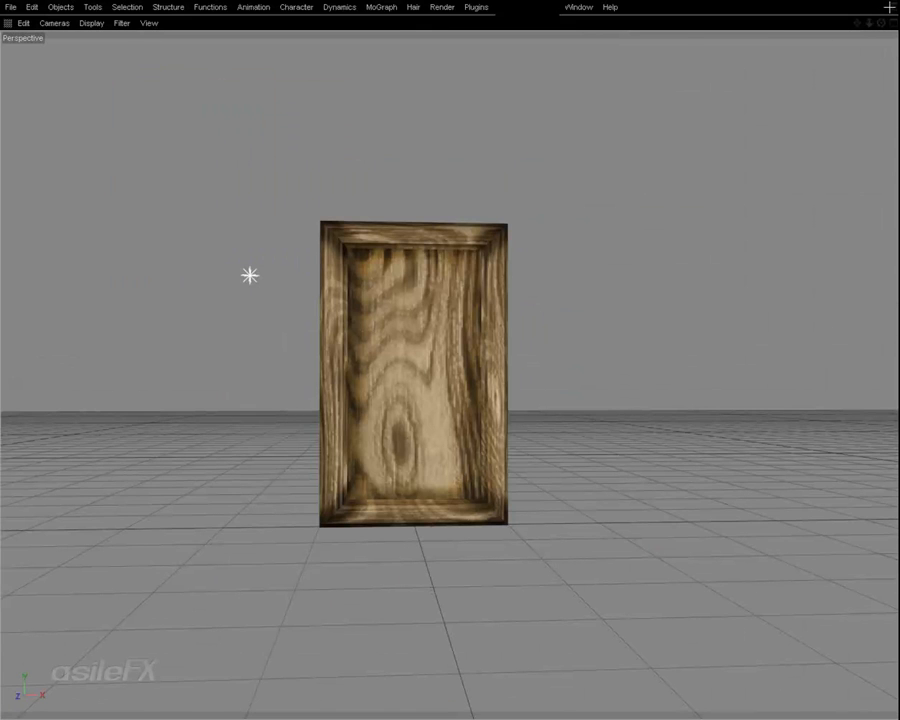
# Leave the full-screen viewport, switch to the UV editing layout, and examine the door beside its UV mesh
pyautogui.hotkey('ctrl', 'Tab')
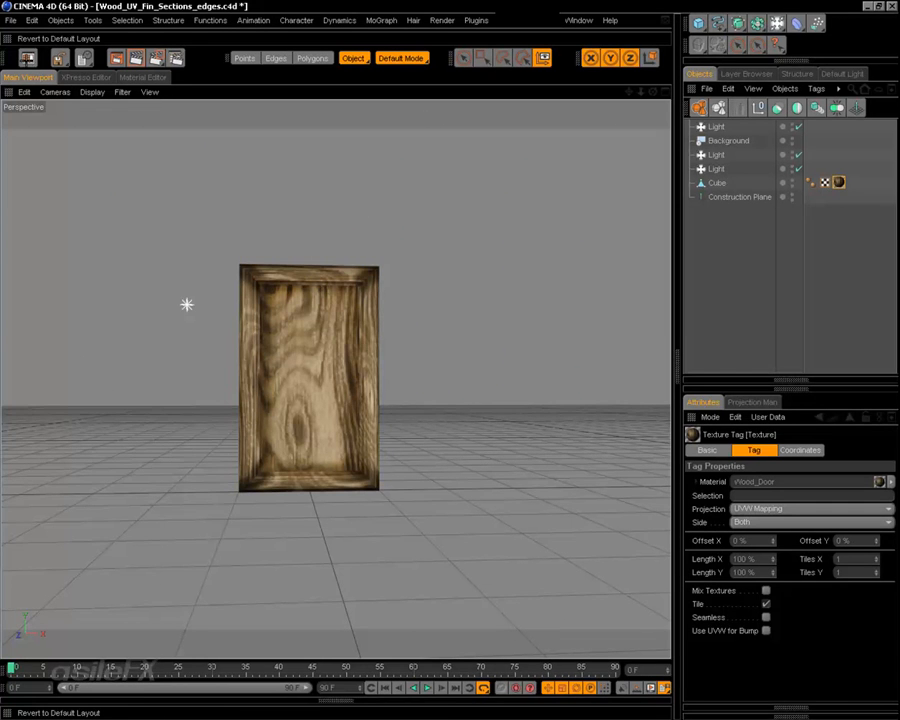
pyautogui.click(28, 58)
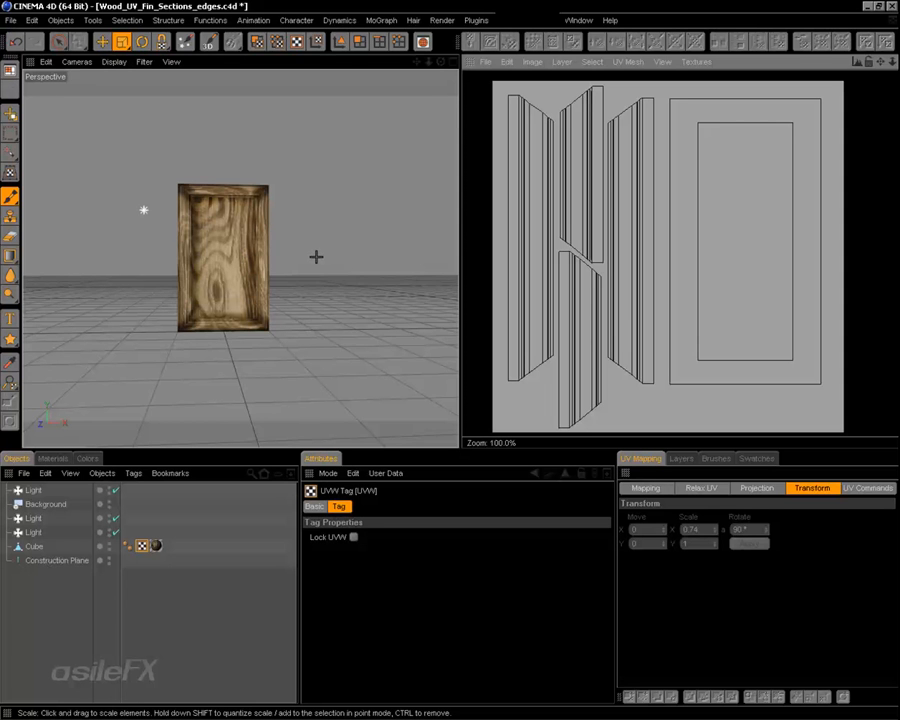
pyautogui.moveTo(316, 258)
pyautogui.keyDown('alt'); pyautogui.mouseDown()
pyautogui.moveTo(356, 266)
pyautogui.moveTo(308, 269)
pyautogui.mouseUp(); pyautogui.keyUp('alt')
pyautogui.scroll(5, 356, 266)
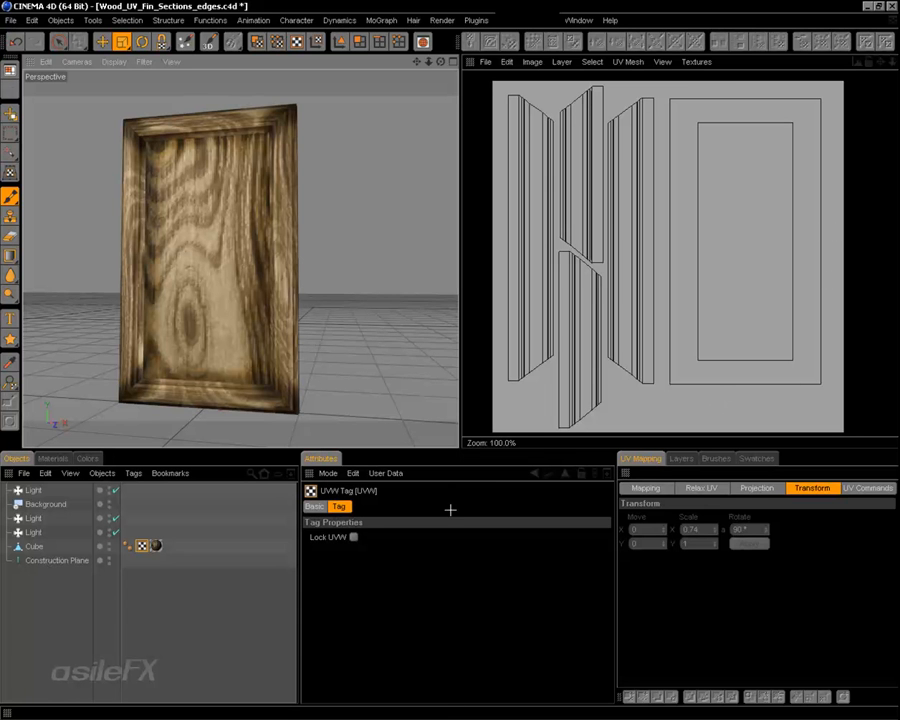
# Switch to Photoshop and add a new layer directly beneath Background copy
pyautogui.hotkey('alt', 'Tab')
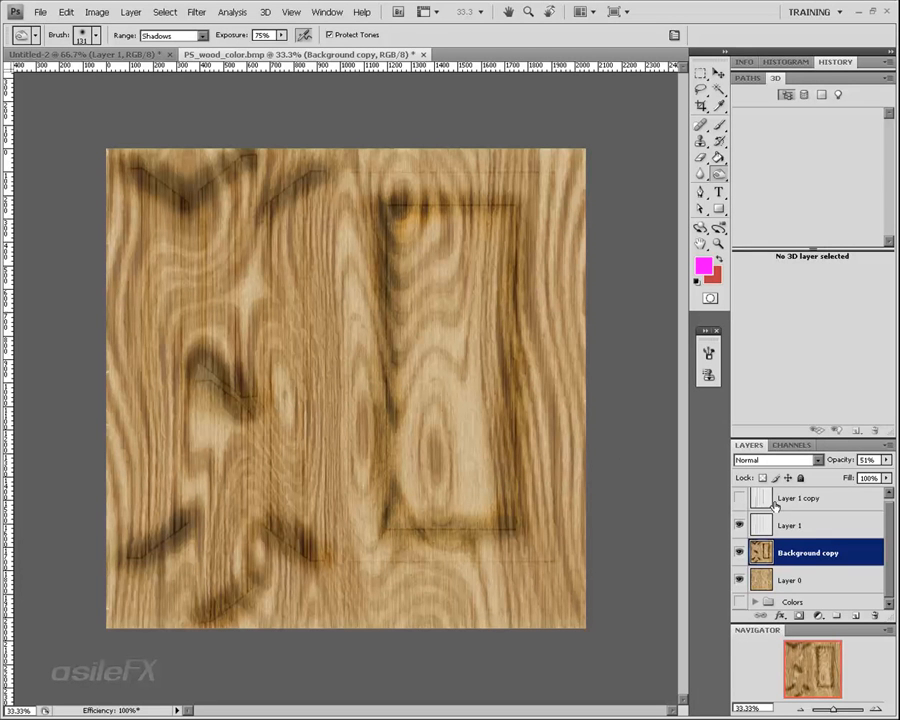
pyautogui.click(891, 445)
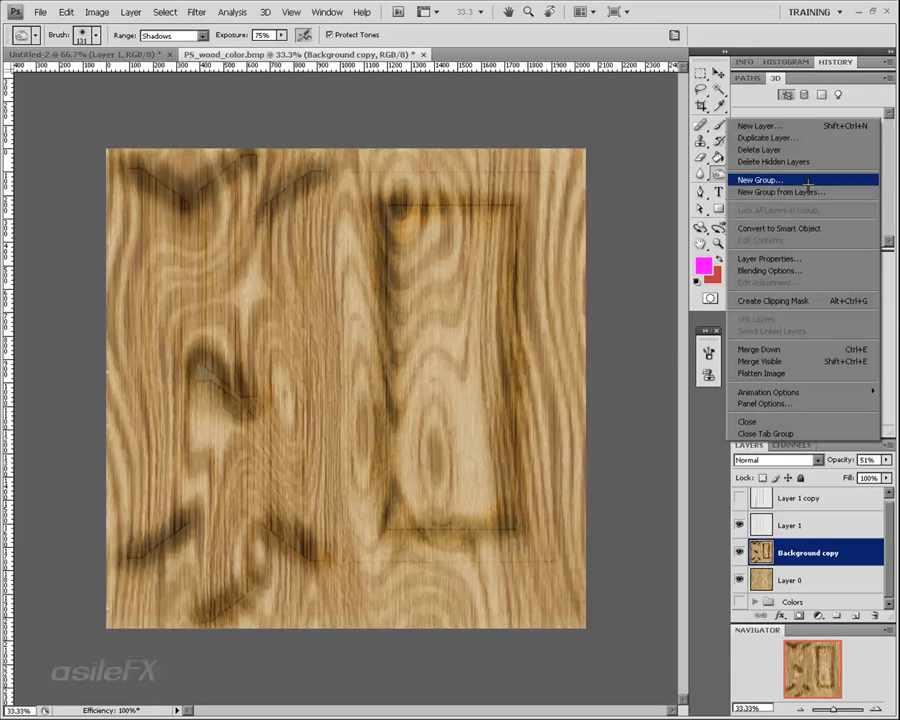
pyautogui.click(801, 124)
pyautogui.click(798, 267)
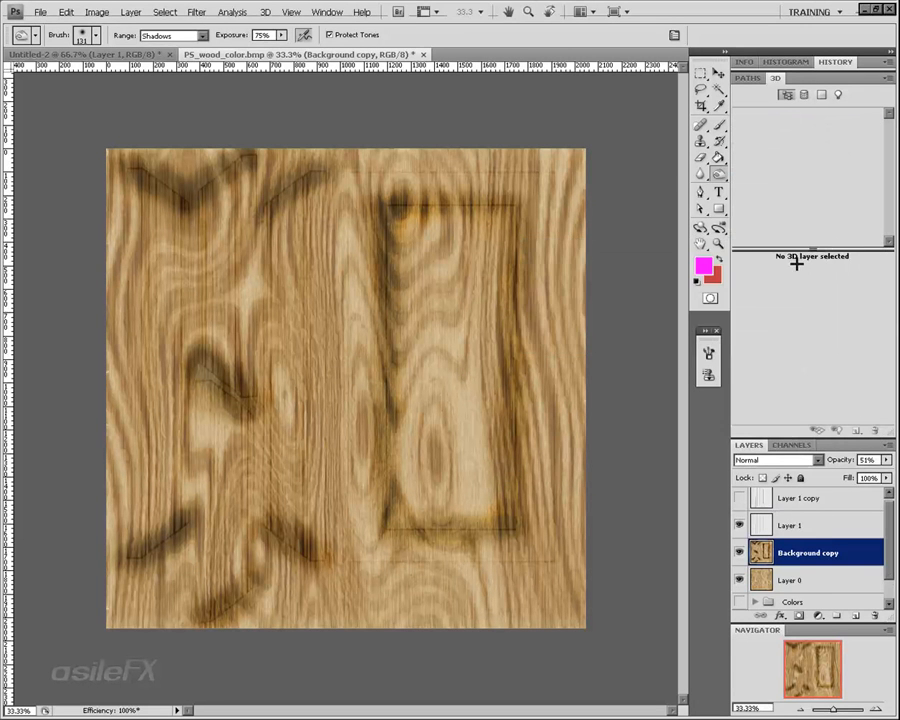
pyautogui.moveTo(803, 554); pyautogui.dragTo(813, 594)
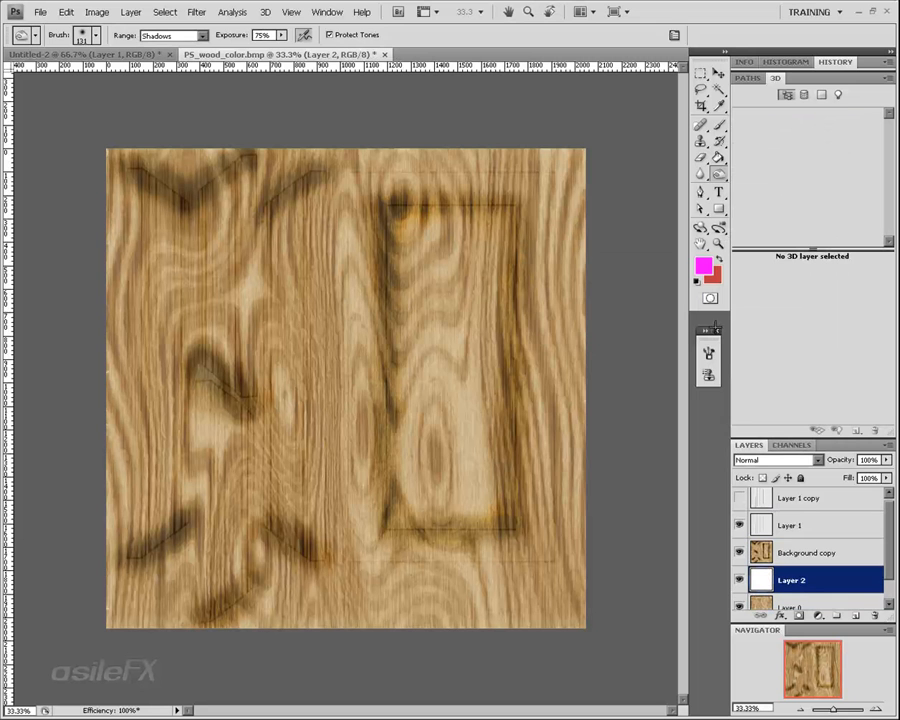
# Fill Layer 2 with white (#ffffff) using the Paint Bucket
pyautogui.click(719, 159)
pyautogui.click(705, 266)
pyautogui.click(355, 344)
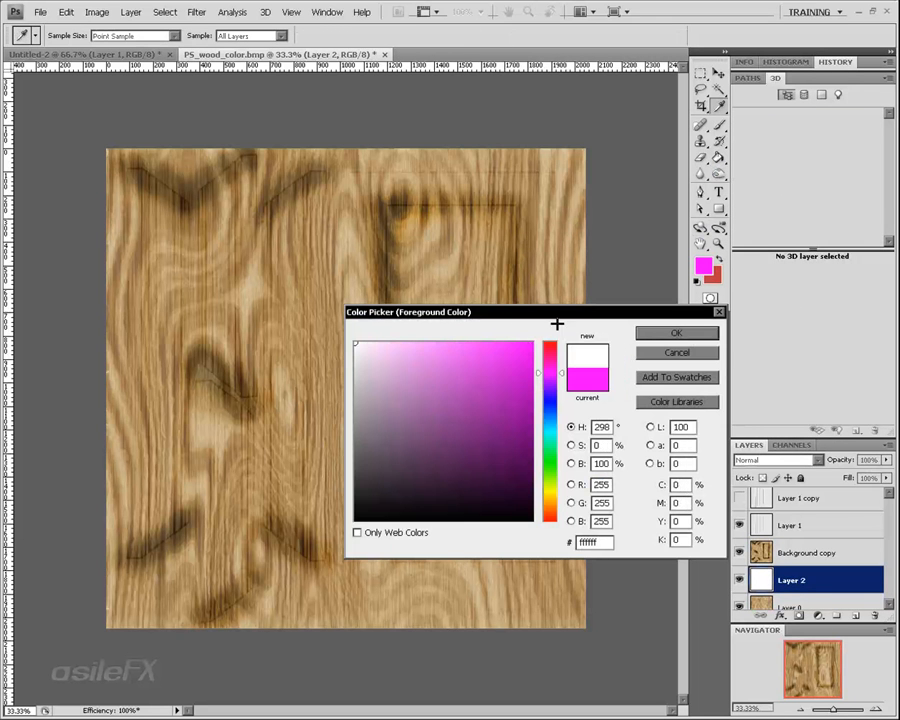
pyautogui.click(668, 332)
pyautogui.click(548, 266)
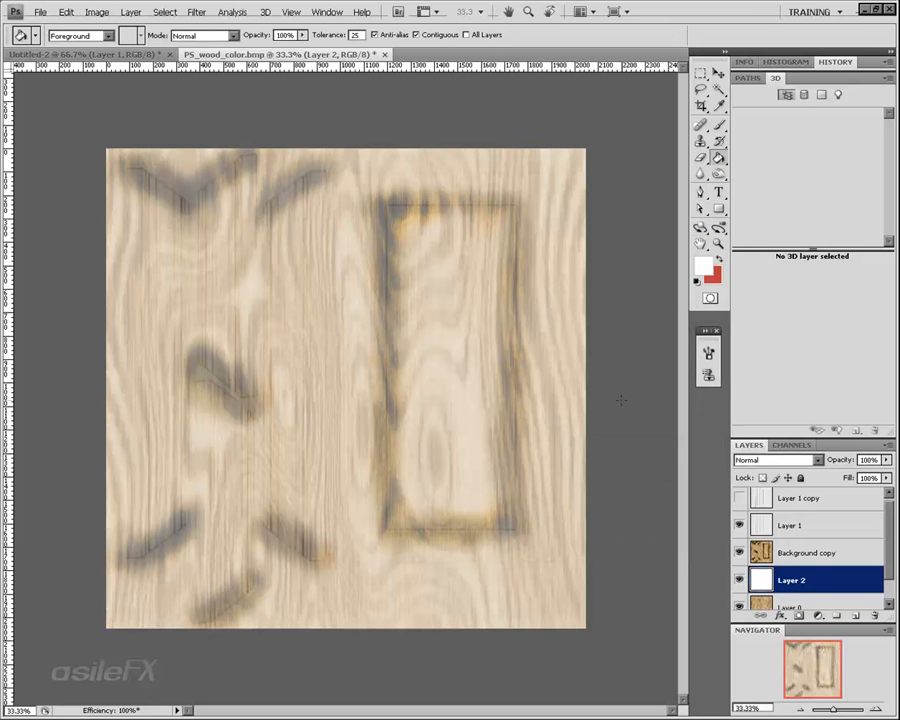
# Readjust Background copy's opacity and keep a hidden duplicate of Layer 0
pyautogui.click(845, 549)
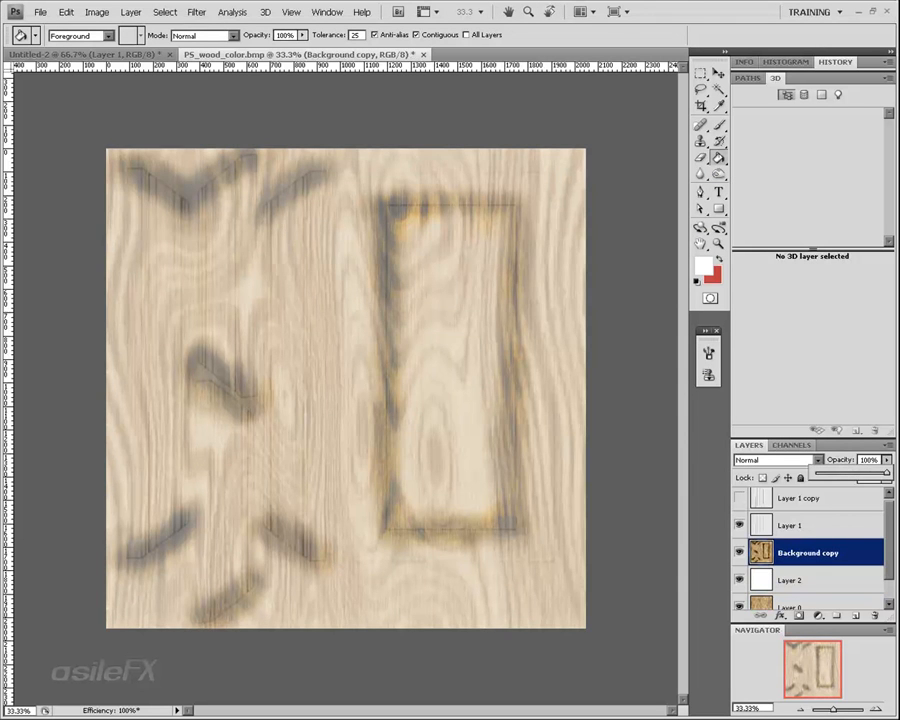
pyautogui.moveTo(886, 459); pyautogui.dragTo(852, 470)
pyautogui.moveTo(813, 578); pyautogui.dragTo(857, 615)
pyautogui.click(826, 582)
pyautogui.scroll(-2, 814, 599)
pyautogui.click(741, 554)
# Merge Background copy with Layer 0, keeping the hidden Layer 0 copy above, and move the white Layer 2 beneath the merged layer
pyautogui.moveTo(801, 553); pyautogui.dragTo(811, 530)
pyautogui.click(815, 558)
pyautogui.keyDown('shift'); pyautogui.click(822, 588); pyautogui.keyUp('shift')
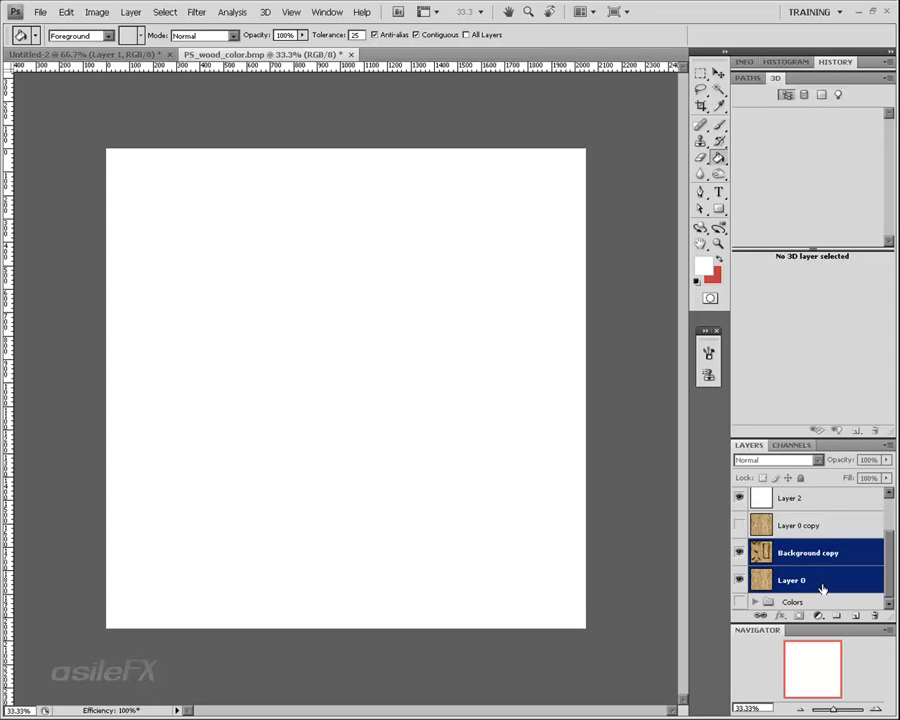
pyautogui.hotkey('ctrl', 'e')
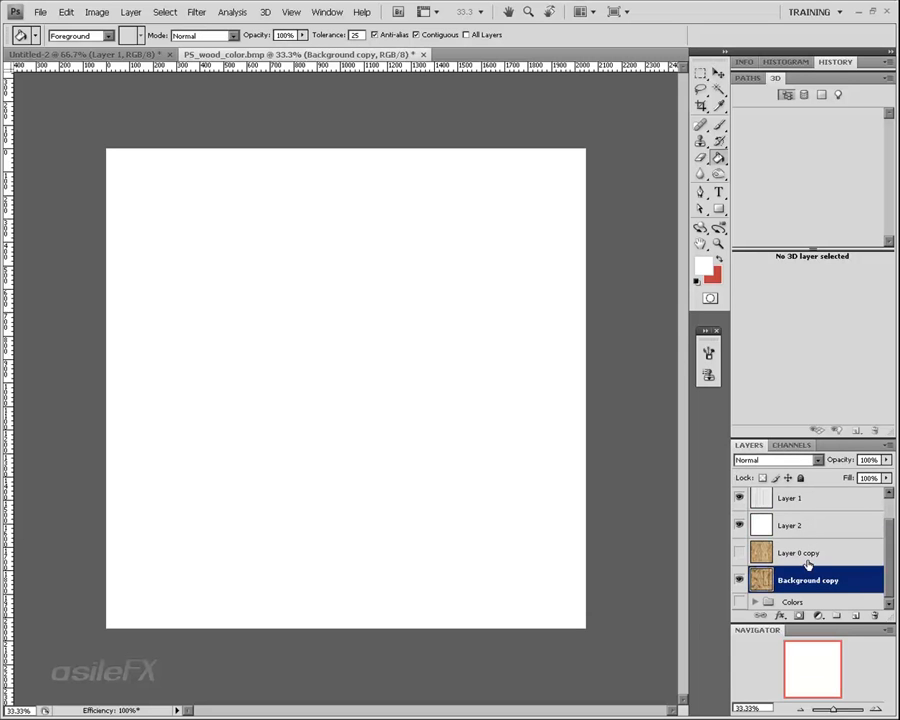
pyautogui.click(816, 528)
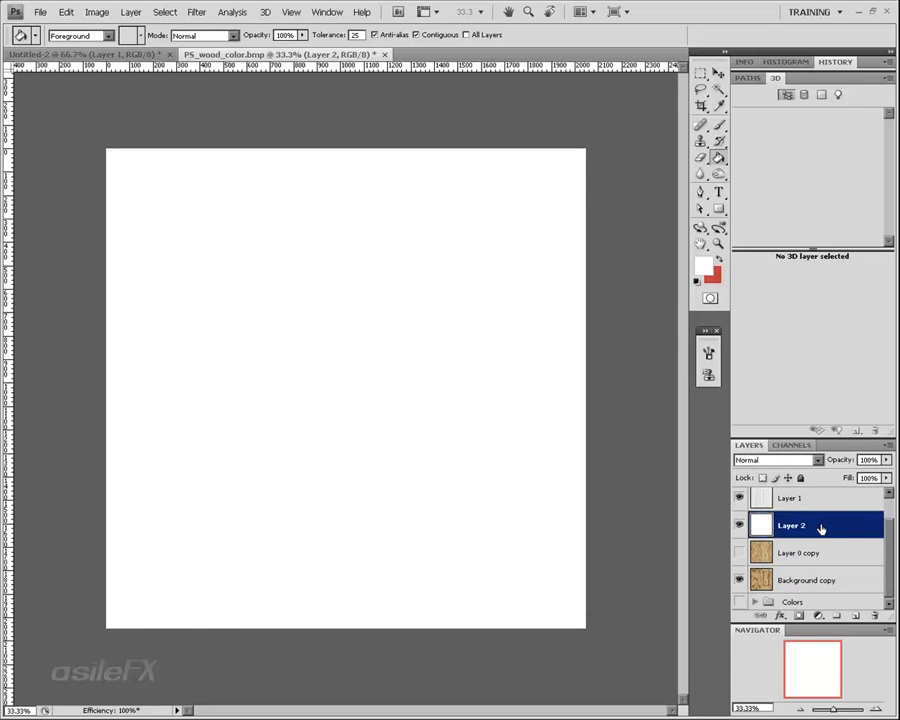
pyautogui.moveTo(820, 528); pyautogui.dragTo(824, 584)
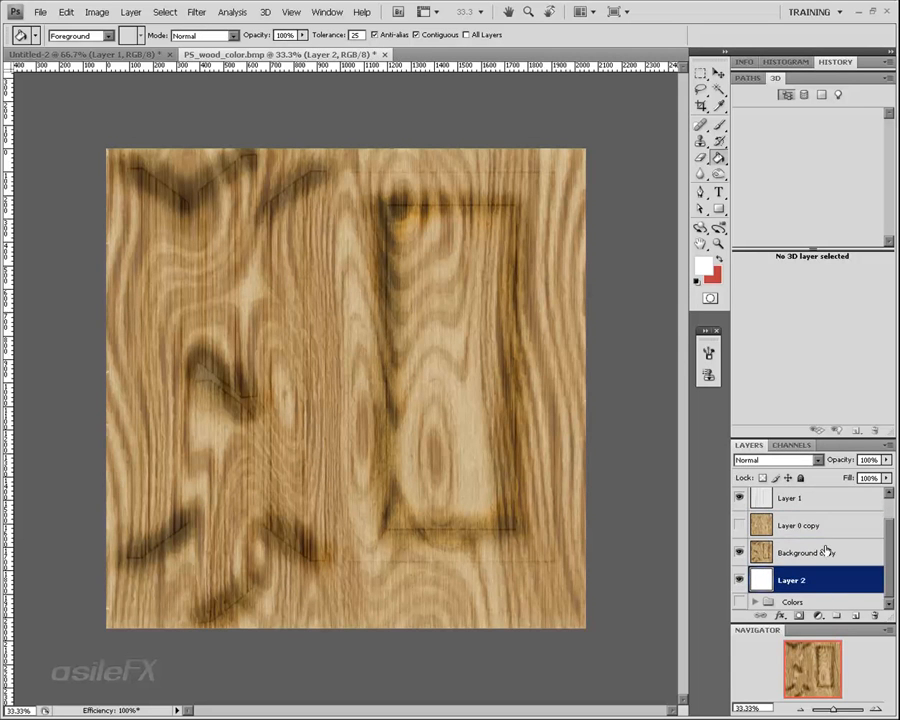
# On Background copy, clear the wood strip along the canvas's right edge and the area beneath the large right-hand UV island
pyautogui.click(822, 552)
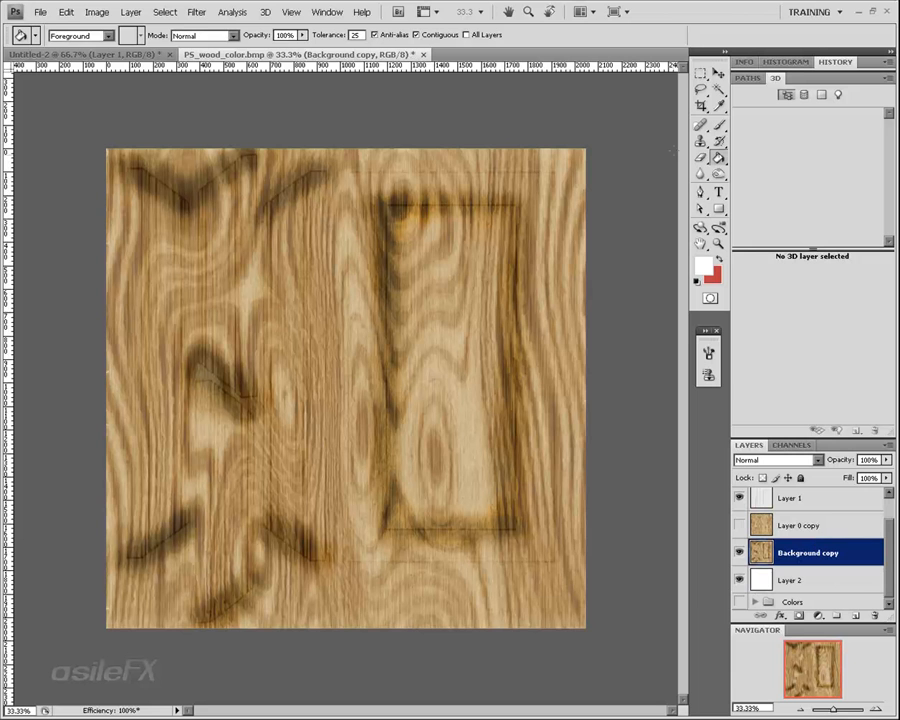
pyautogui.press('m')
pyautogui.hotkey('ctrl', 'a')
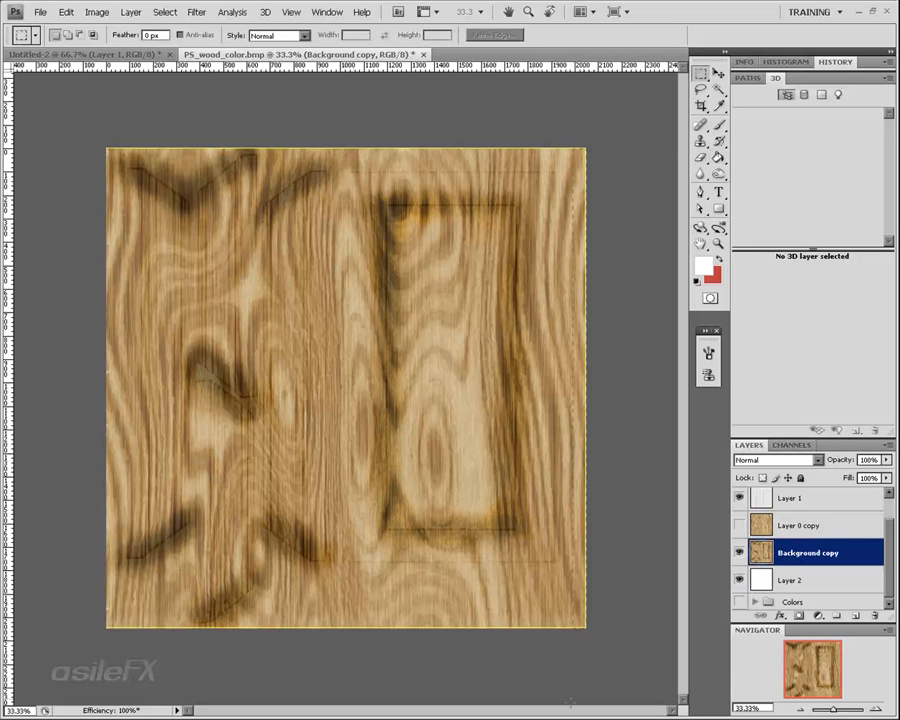
pyautogui.moveTo(565, 690); pyautogui.dragTo(565, 690)
pyautogui.press('Delete')
pyautogui.moveTo(612, 655); pyautogui.dragTo(482, 597)
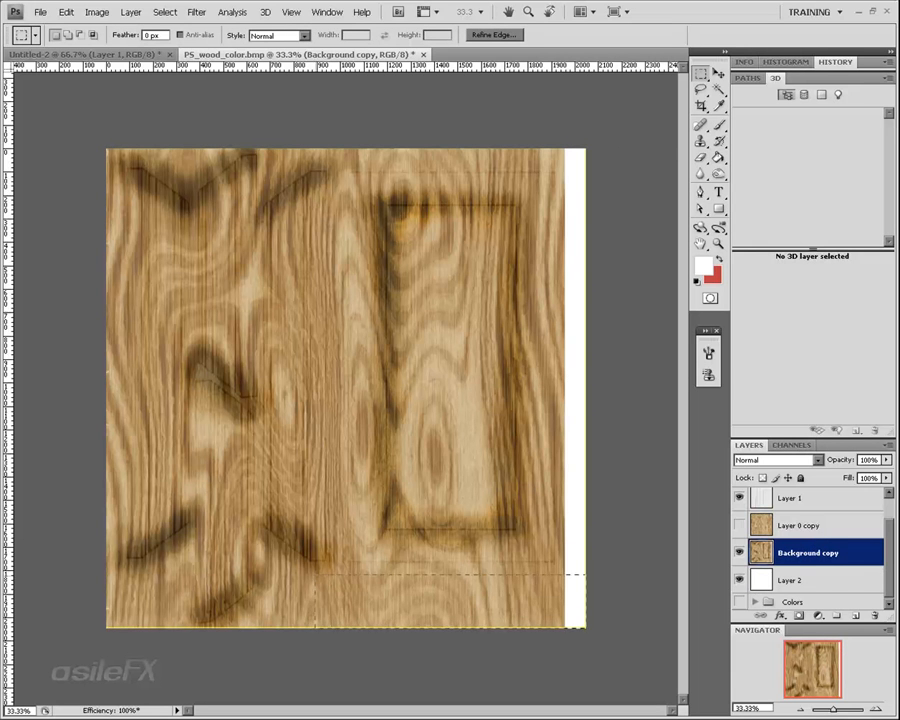
pyautogui.moveTo(318, 574); pyautogui.dragTo(274, 574)
pyautogui.press('Delete')
pyautogui.hotkey('ctrl', 'd')
# Clear the wood from the canvas's bottom-left corner block and from the thin strip above the right-hand UV islands
pyautogui.moveTo(106, 628); pyautogui.dragTo(130, 610)
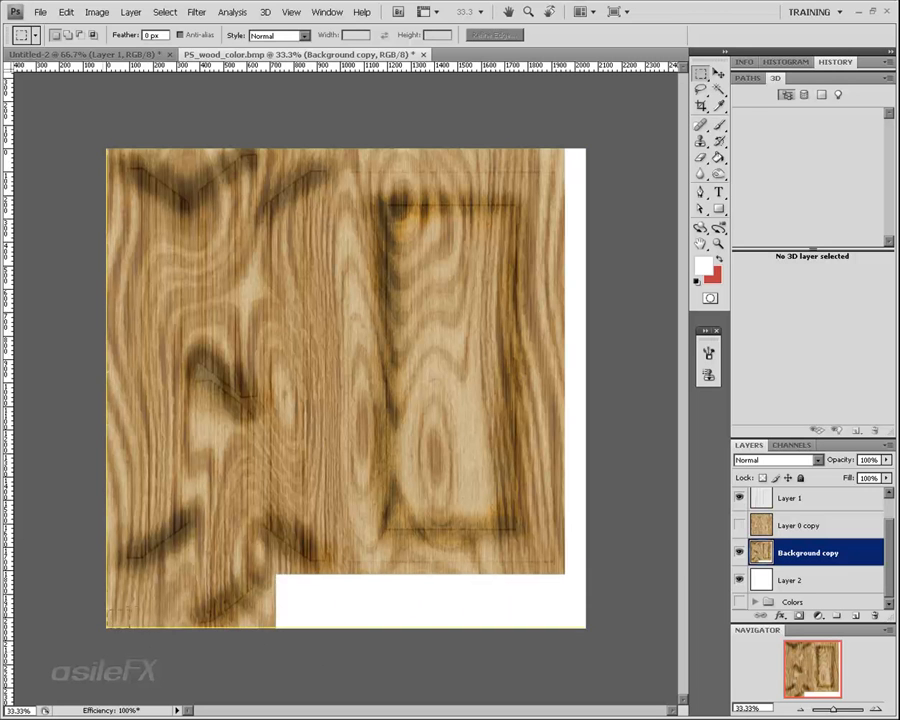
pyautogui.moveTo(186, 563)
pyautogui.mouseDown()
pyautogui.moveTo(190, 574)
pyautogui.moveTo(179, 575)
pyautogui.mouseUp()
pyautogui.press('Delete')
pyautogui.hotkey('ctrl', 'd')
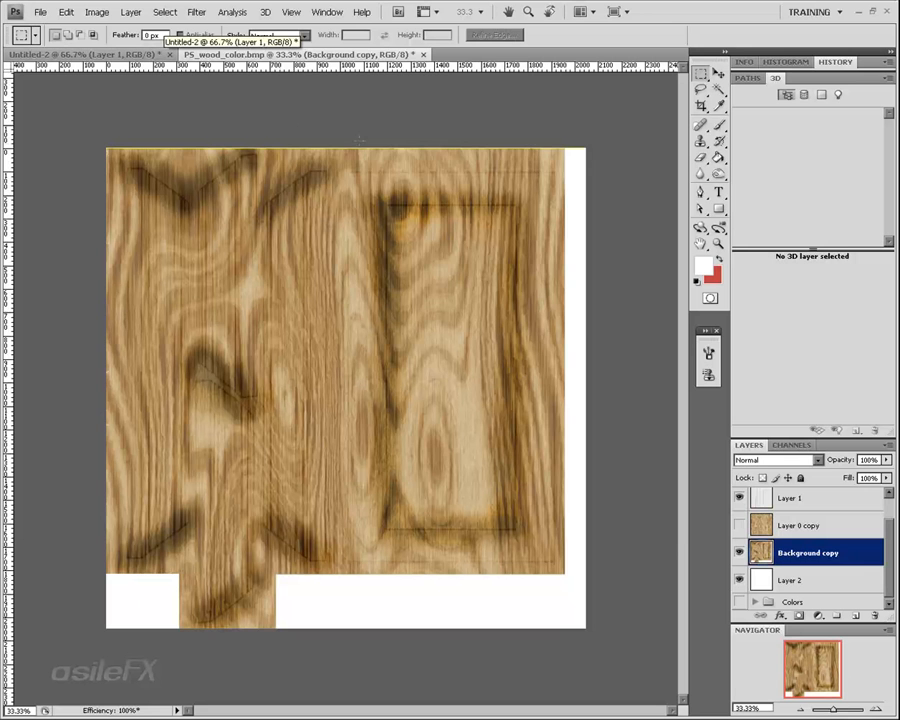
pyautogui.moveTo(627, 160); pyautogui.dragTo(627, 163)
pyautogui.press('Delete')
pyautogui.click(627, 163)
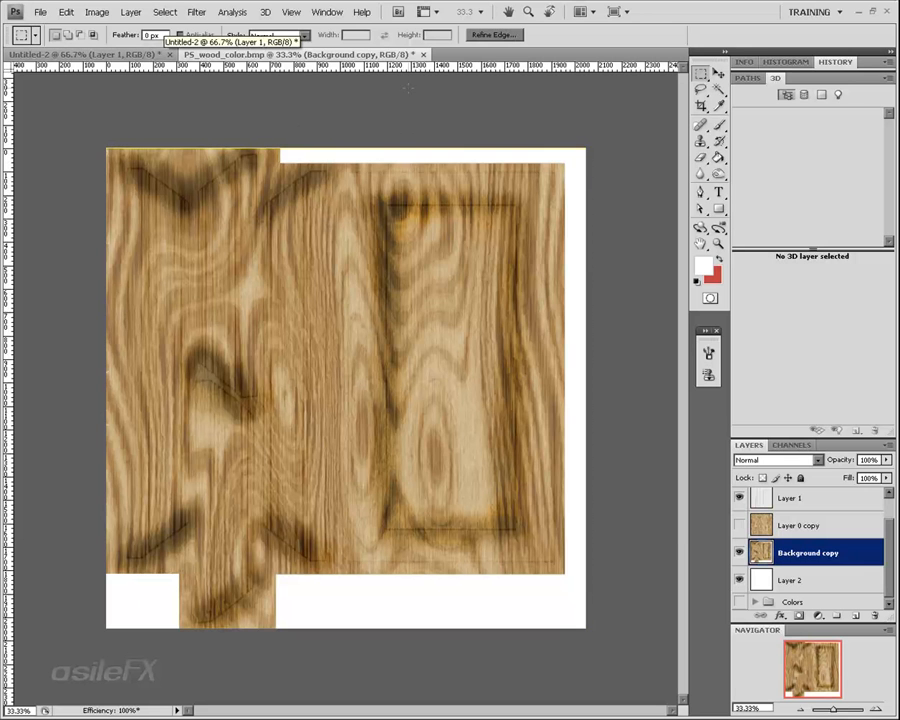
# Clear the narrow vertical gap between the two large UV islands and trim a thin strip of wood along their lower edges
pyautogui.click(444, 277)
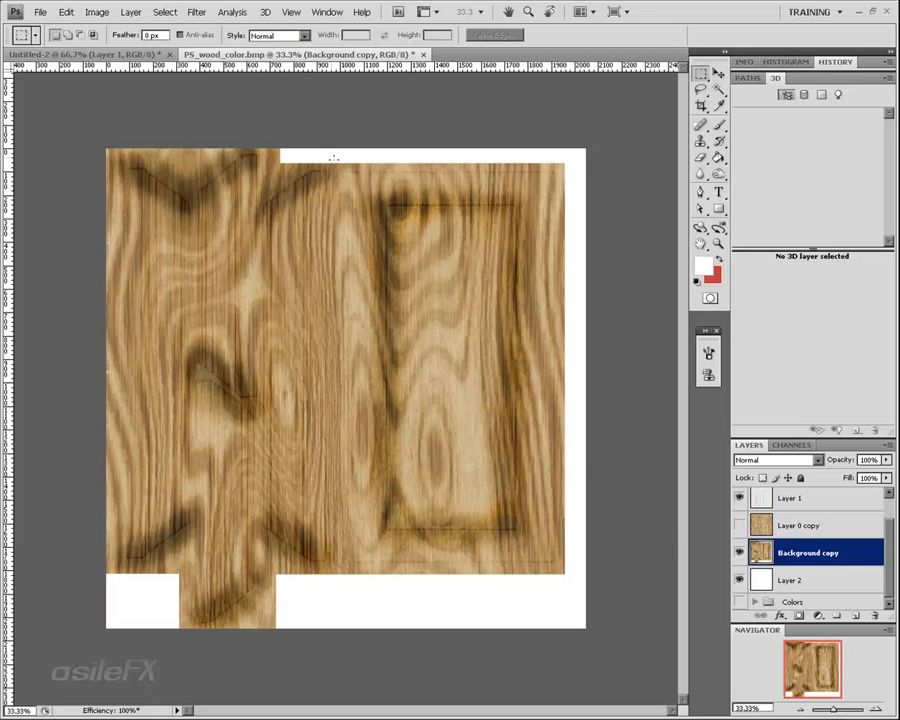
pyautogui.moveTo(345, 162); pyautogui.dragTo(343, 597)
pyautogui.press('Delete')
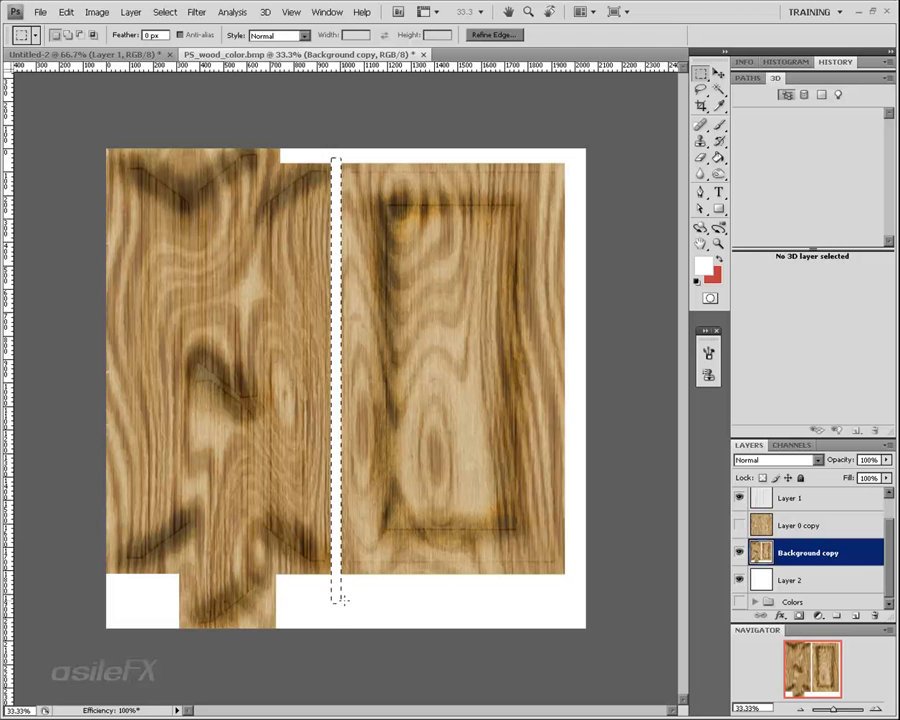
pyautogui.click(429, 599)
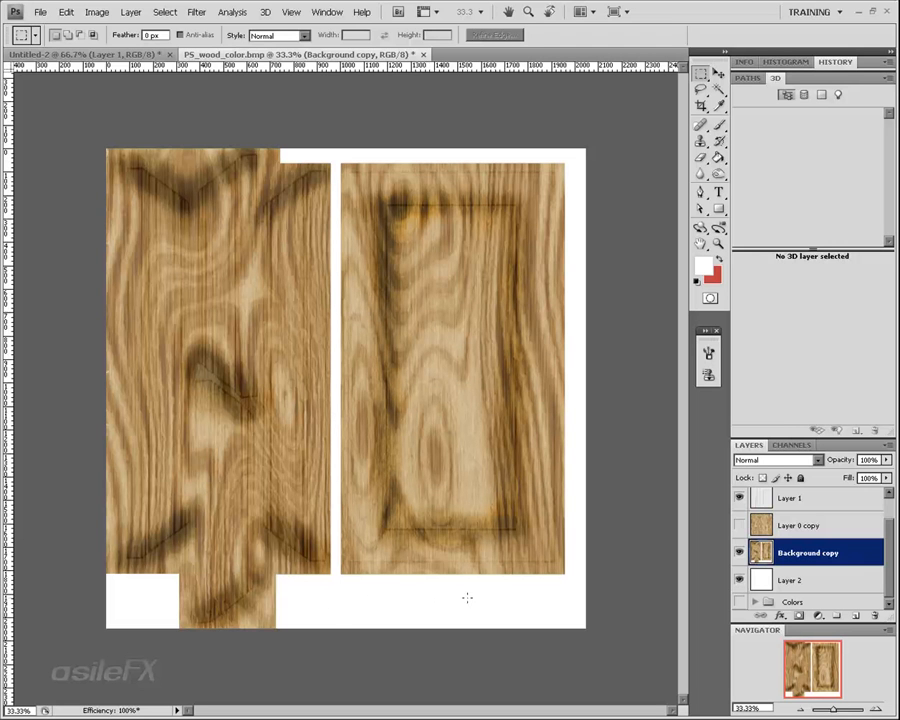
pyautogui.moveTo(571, 582); pyautogui.dragTo(275, 574)
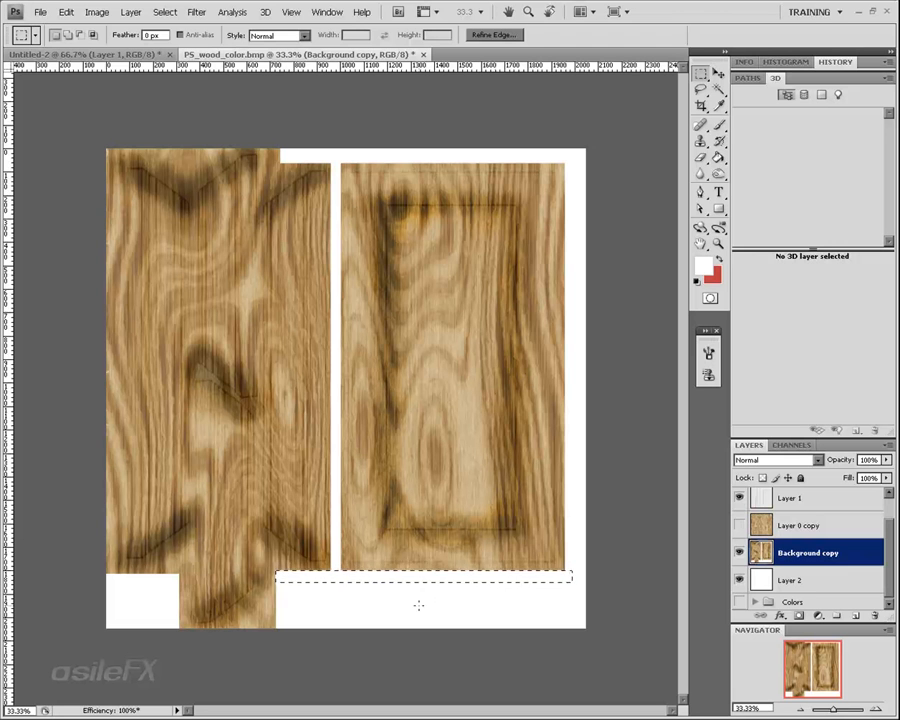
pyautogui.press('Delete')
pyautogui.click(459, 615)
# Clear the wood strip along the canvas's left edge and the thin strip above the upper-left UV island
pyautogui.moveTo(106, 148); pyautogui.dragTo(123, 628)
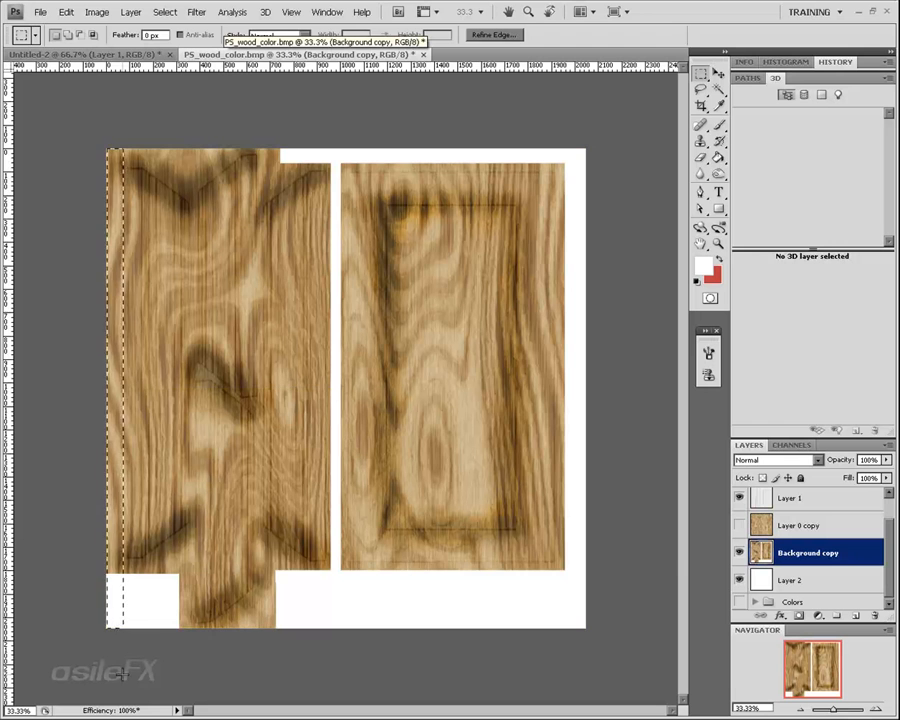
pyautogui.press('Delete')
pyautogui.click(191, 120)
pyautogui.moveTo(106, 148); pyautogui.dragTo(224, 163)
pyautogui.press('Delete')
pyautogui.click(287, 134)
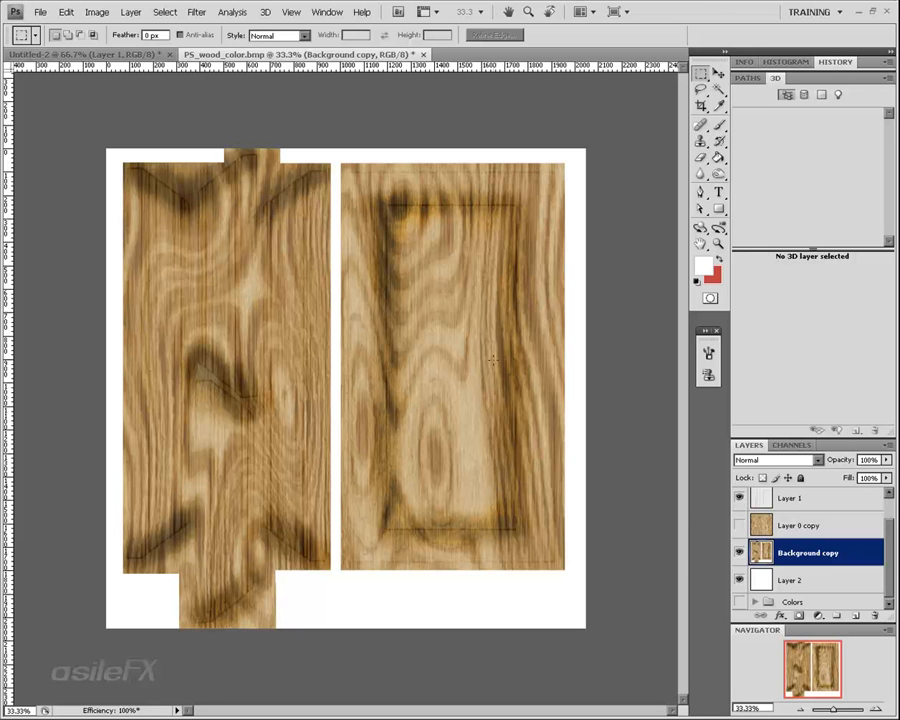
# Apply a Color Overlay to Layer 2 using the tan #c1a679 sampled from the wood
pyautogui.click(780, 580)
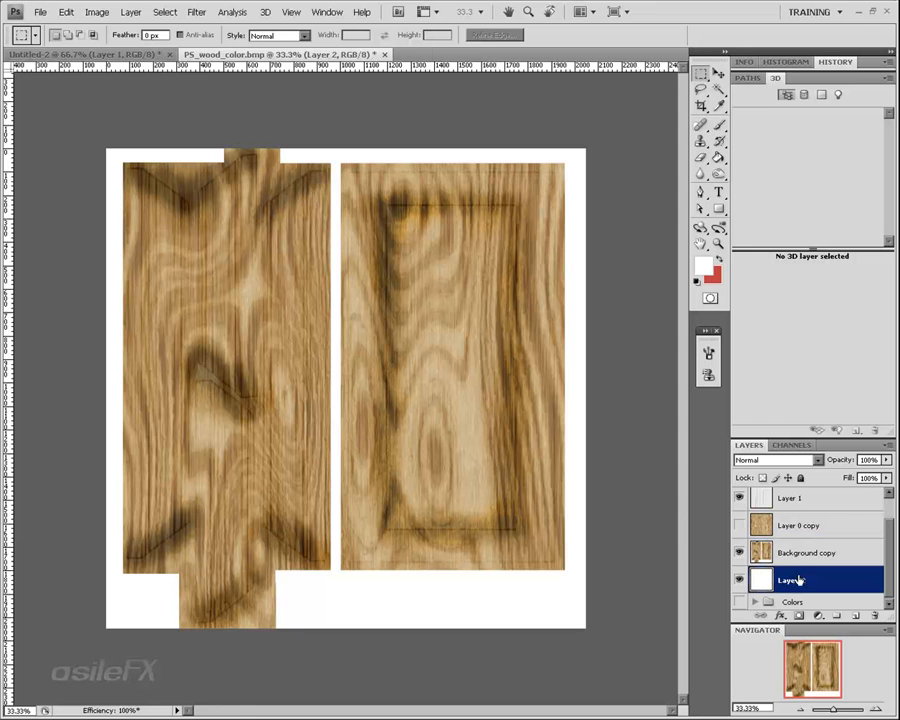
pyautogui.click(874, 707)
pyautogui.doubleClick(862, 580)
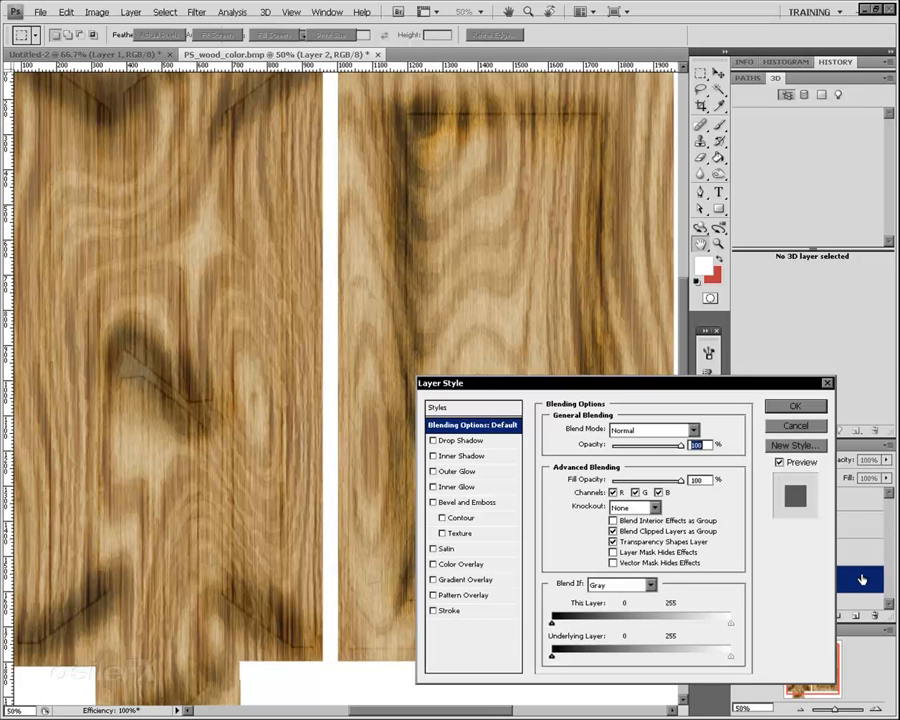
pyautogui.click(445, 564)
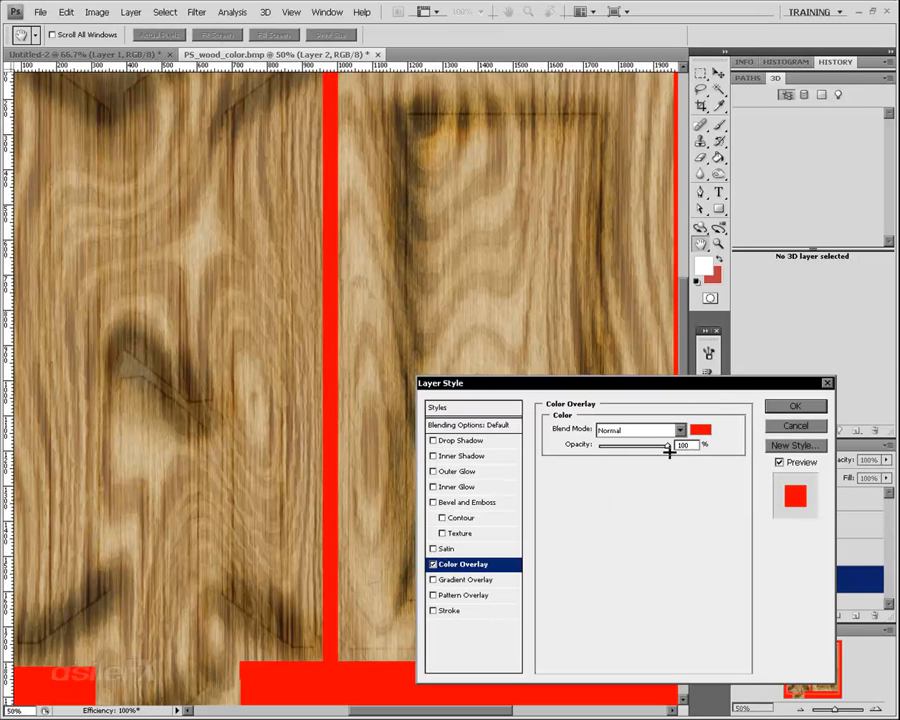
pyautogui.click(700, 429)
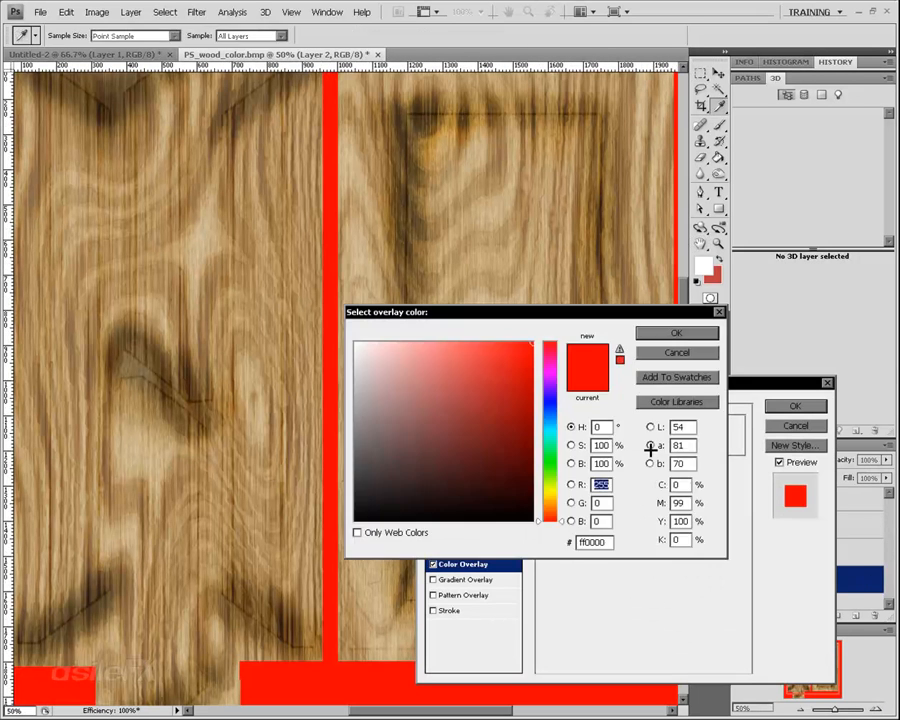
pyautogui.click(394, 656)
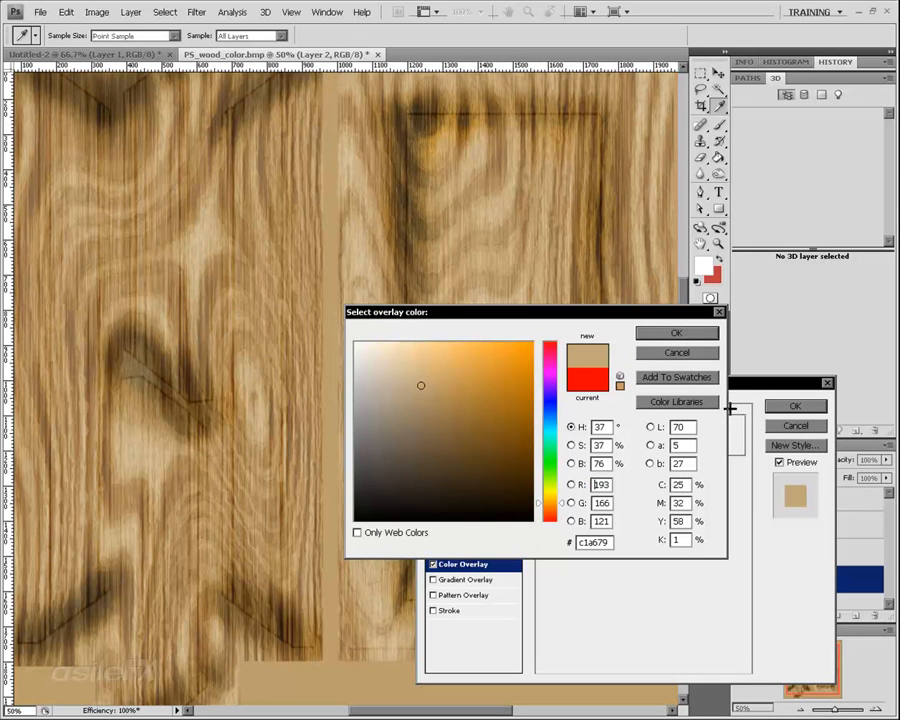
pyautogui.click(652, 333)
pyautogui.click(791, 407)
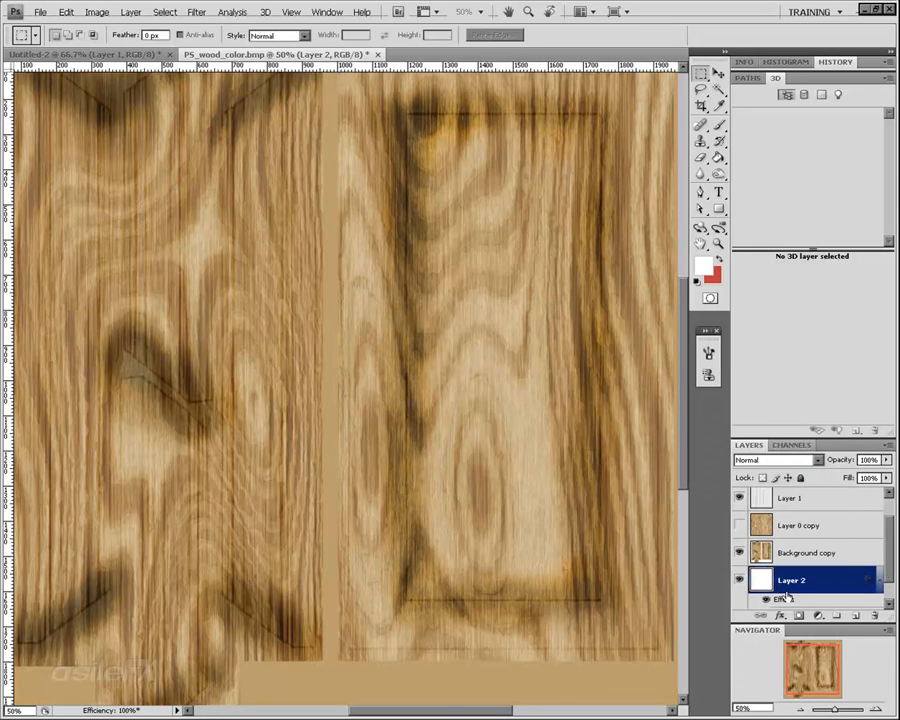
pyautogui.click(801, 709)
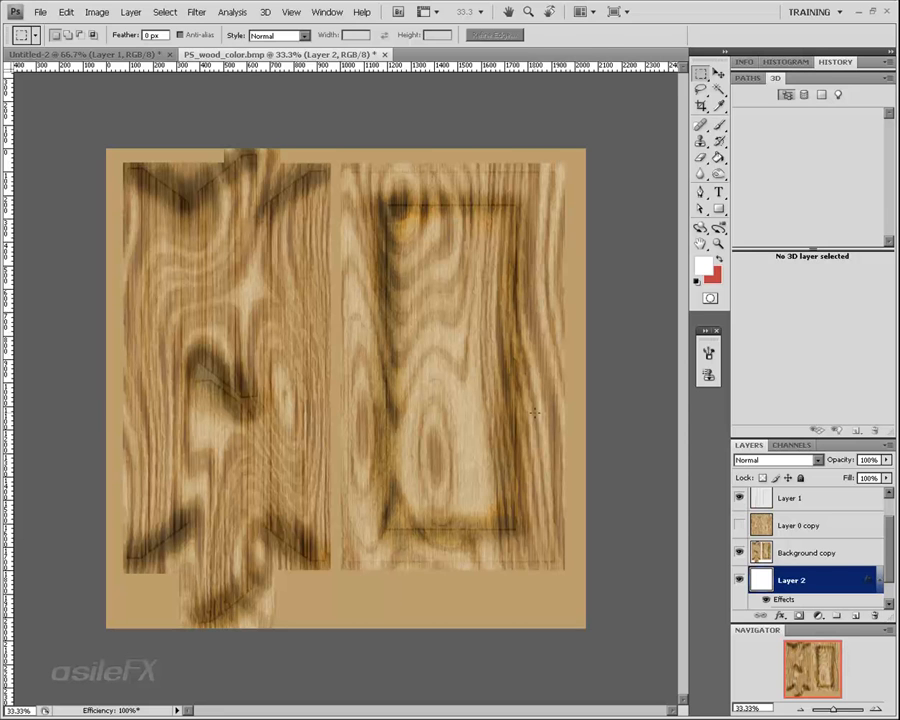
# Switch to Cinema 4D and set the Wood_Door material's bump texture sampling to Alias 3
pyautogui.hotkey('alt', 'Tab')
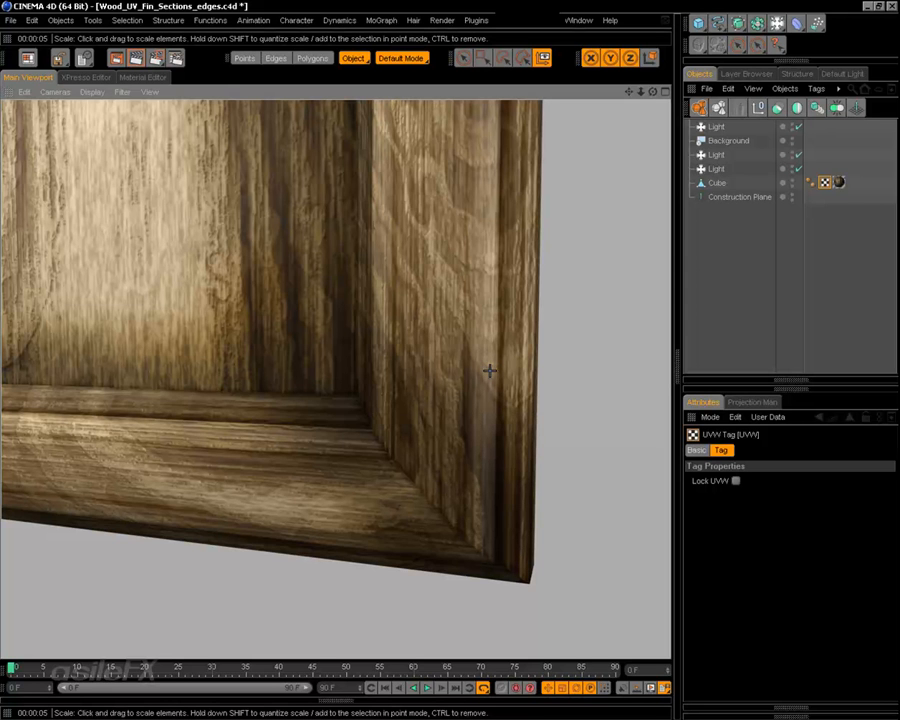
pyautogui.scroll(-1, 340, 286)
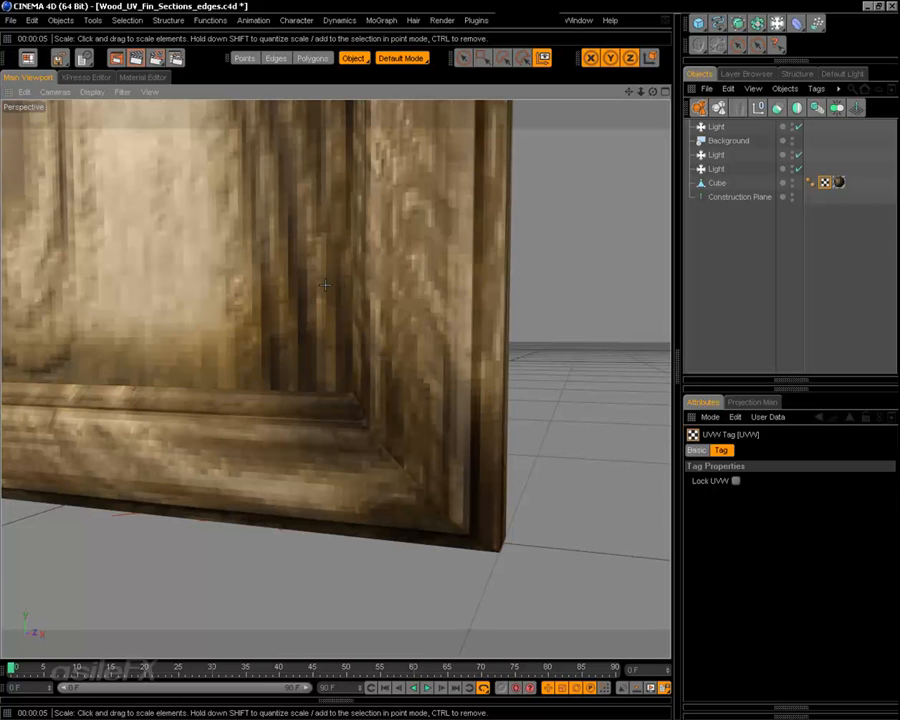
pyautogui.keyDown('alt'); pyautogui.moveTo(325, 285); pyautogui.dragTo(367, 412, button='middle'); pyautogui.keyUp('alt')
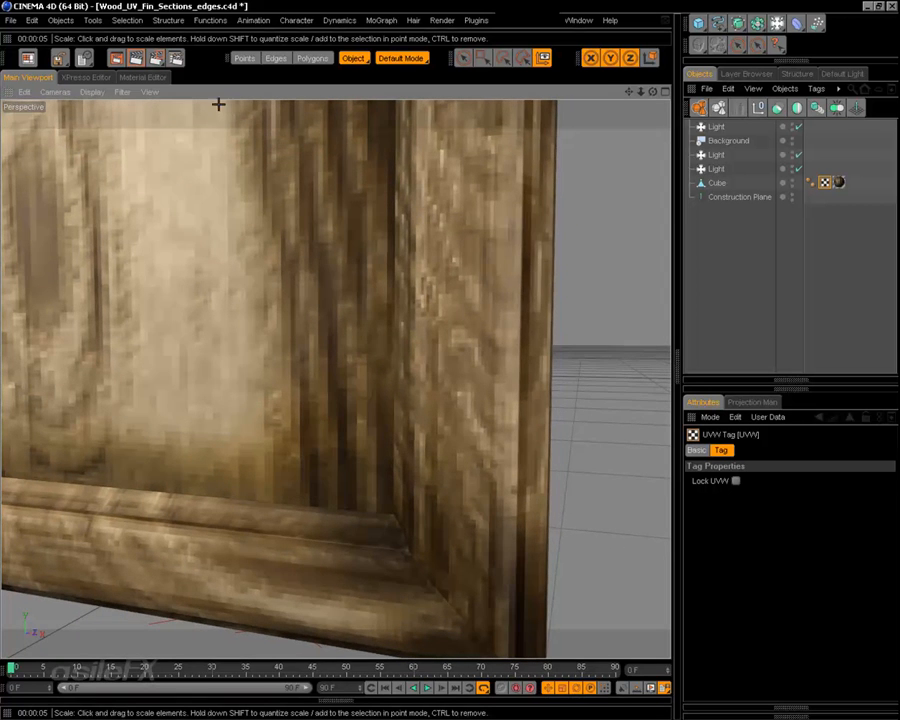
pyautogui.click(142, 77)
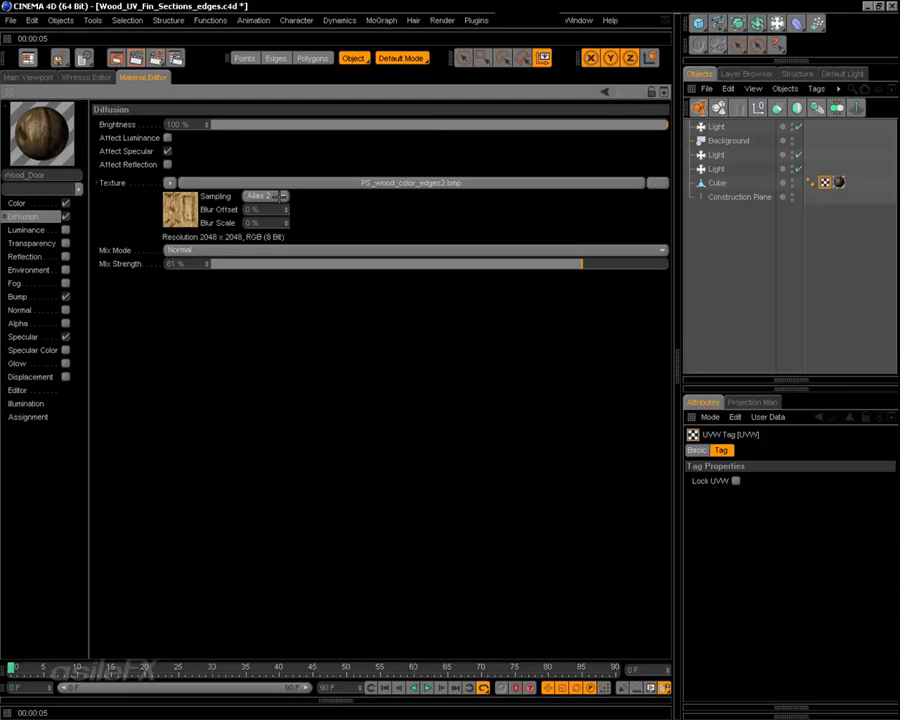
pyautogui.click(45, 297)
pyautogui.click(257, 170)
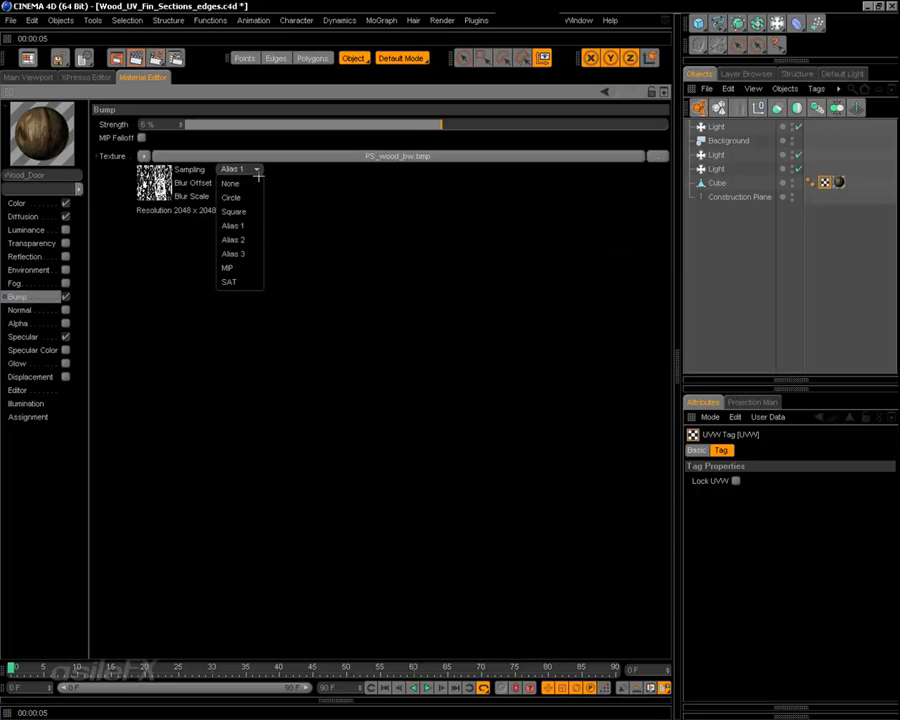
pyautogui.click(232, 253)
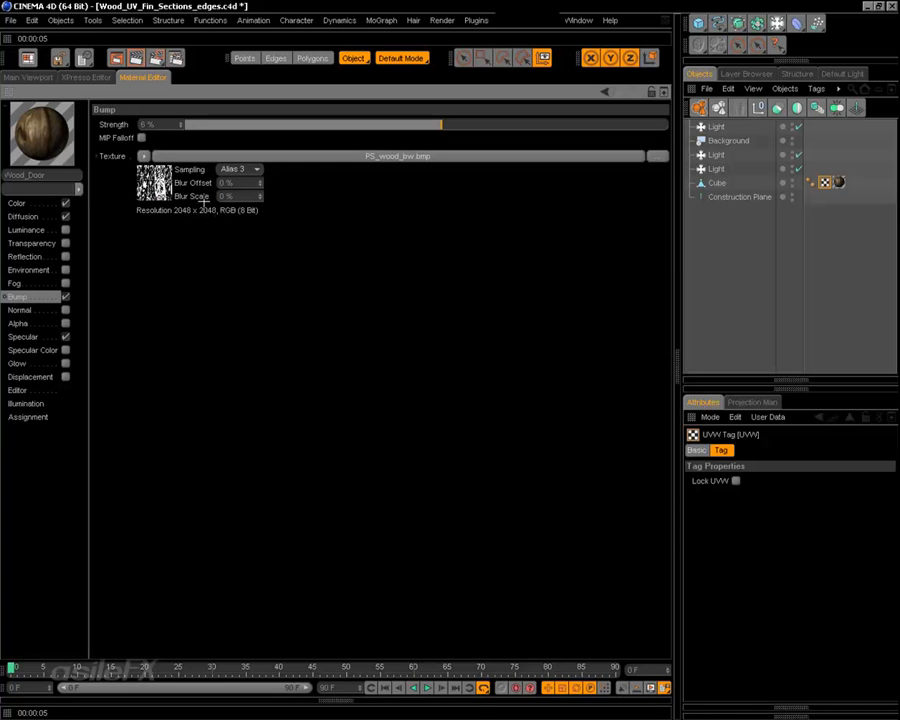
# Render the active view of the whole door from a distance and again in a close-up of its panel edge
pyautogui.click(38, 78)
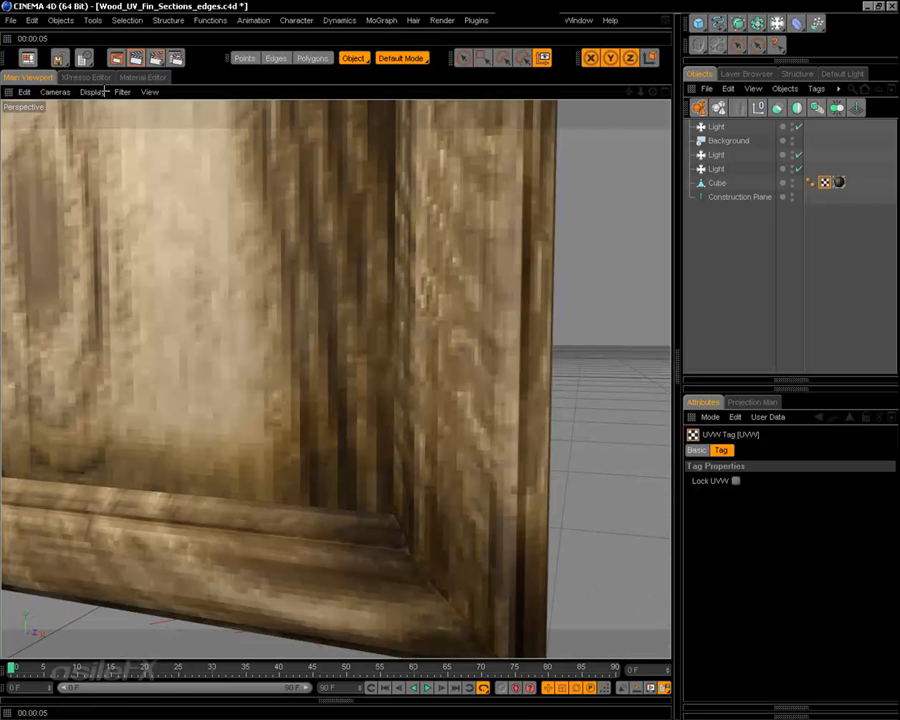
pyautogui.scroll(-8, 277, 370)
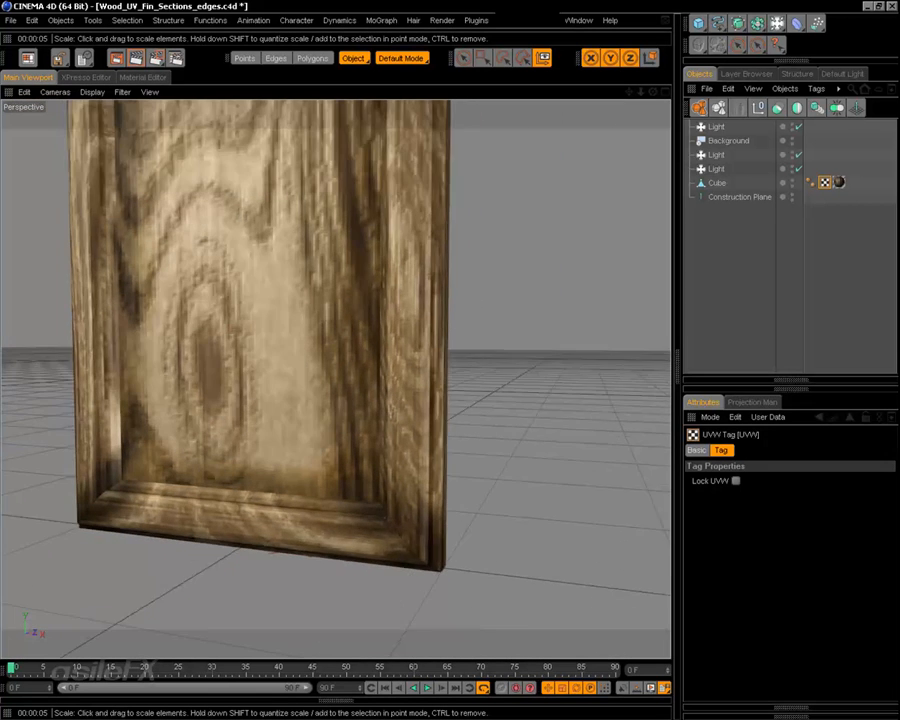
pyautogui.keyDown('alt'); pyautogui.moveTo(285, 303); pyautogui.dragTo(290, 430, button='middle'); pyautogui.keyUp('alt')
pyautogui.scroll(-10, 286, 304)
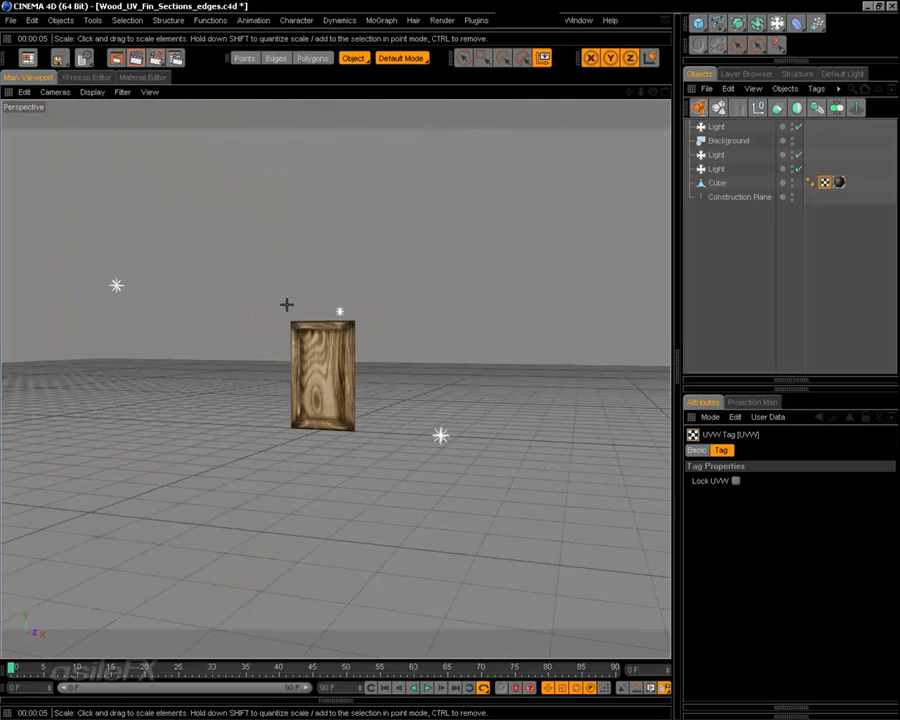
pyautogui.scroll(-2, 286, 304)
pyautogui.click(117, 58)
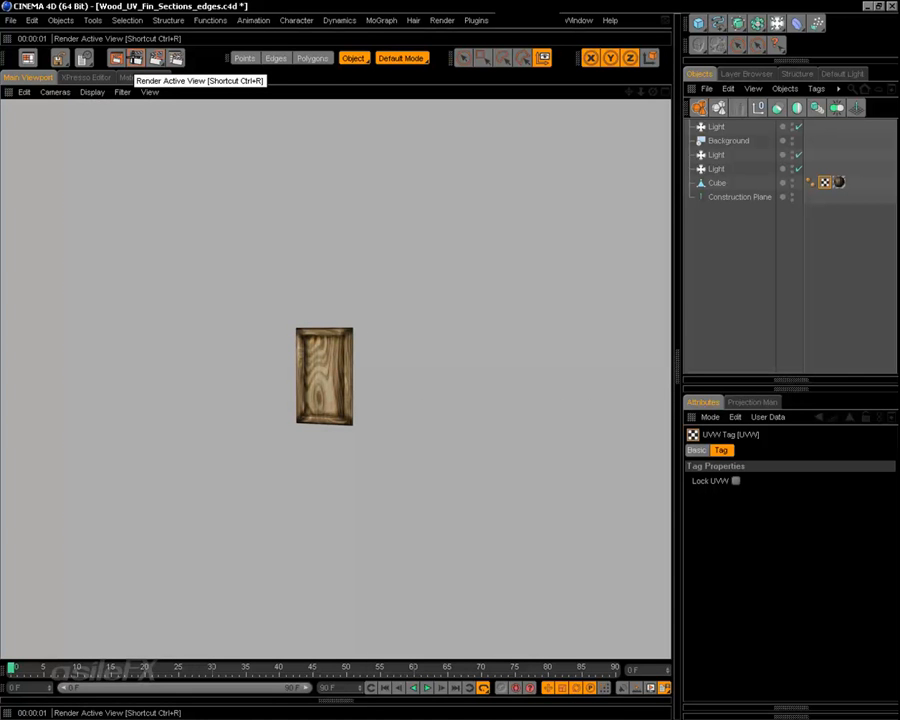
pyautogui.scroll(10, 412, 338)
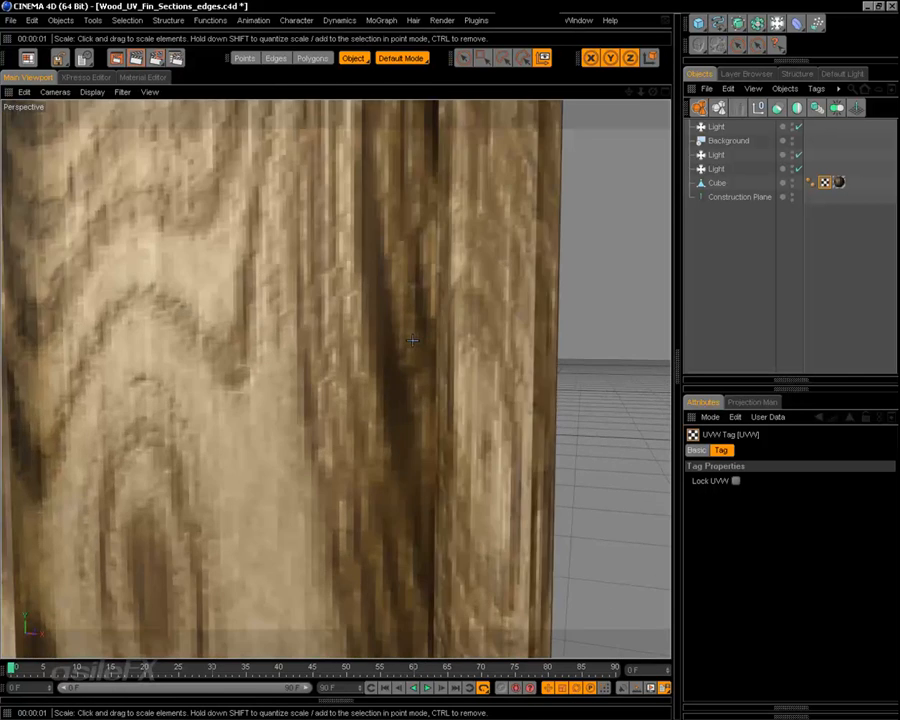
pyautogui.click(118, 57)
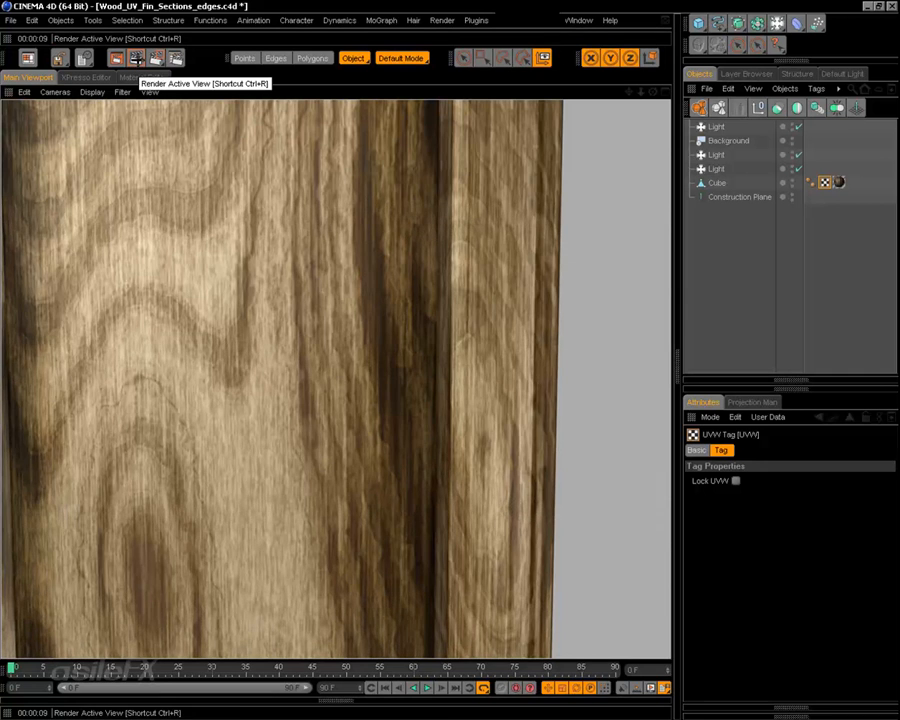
# Render the active view in a low-angle close-up of the door's lower panel and bottom frame
pyautogui.scroll(-10, 228, 247)
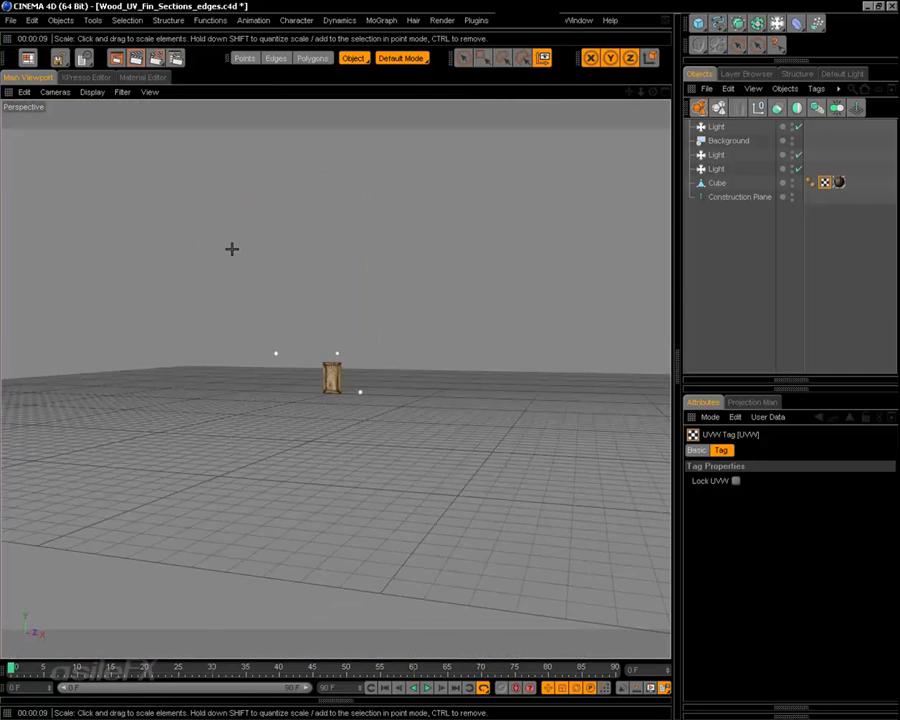
pyautogui.scroll(10, 232, 249)
pyautogui.keyDown('alt'); pyautogui.moveTo(273, 278); pyautogui.dragTo(280, 242); pyautogui.keyUp('alt')
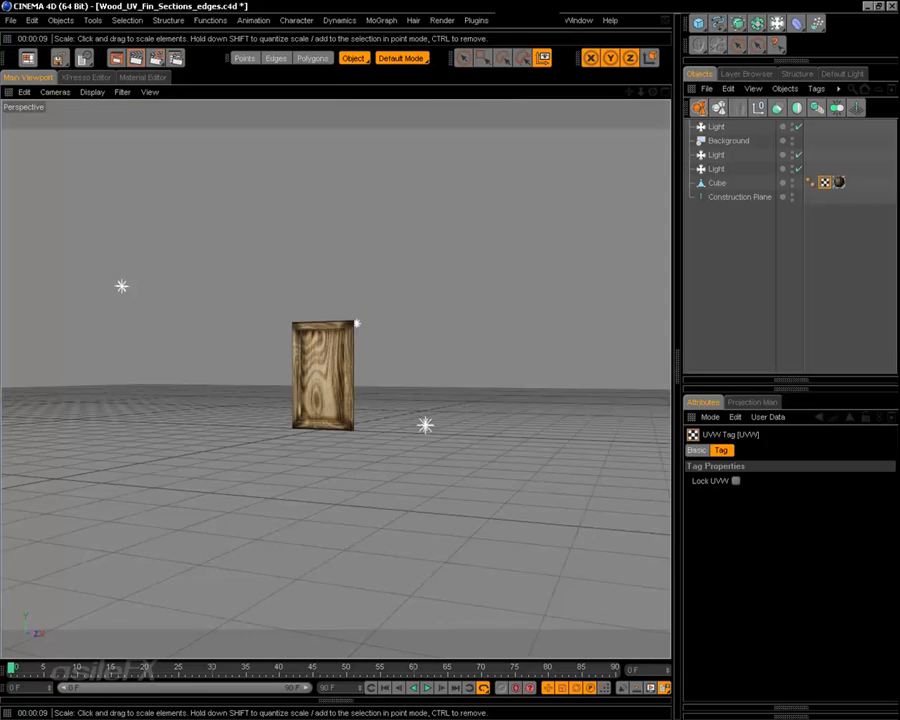
pyautogui.scroll(10, 370, 332)
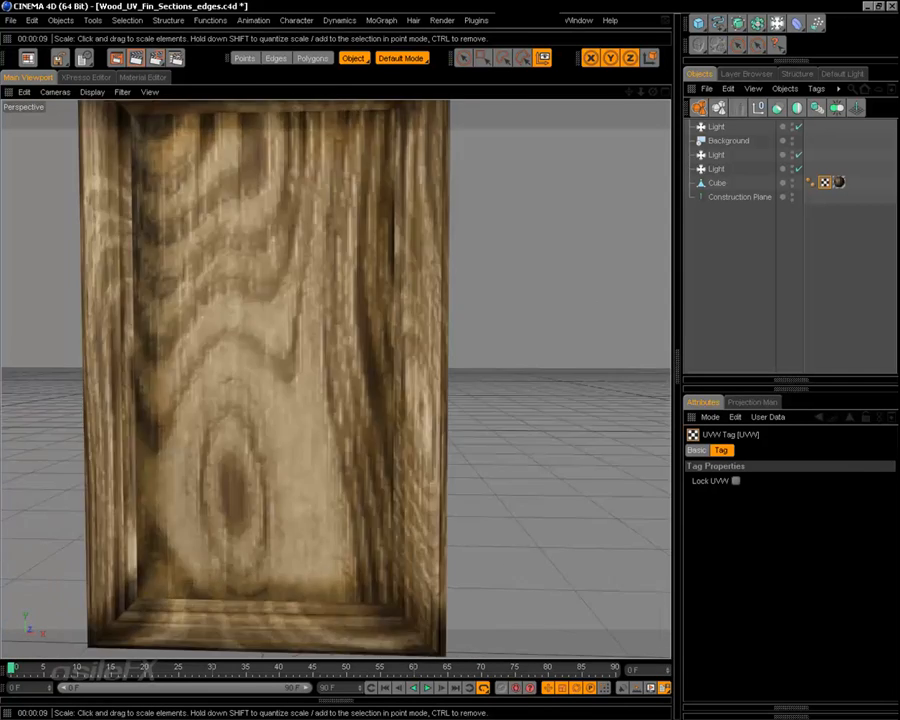
pyautogui.keyDown('alt'); pyautogui.moveTo(209, 398); pyautogui.dragTo(250, 358); pyautogui.keyUp('alt')
pyautogui.keyDown('alt'); pyautogui.moveTo(207, 409); pyautogui.dragTo(287, 369, button='middle'); pyautogui.keyUp('alt')
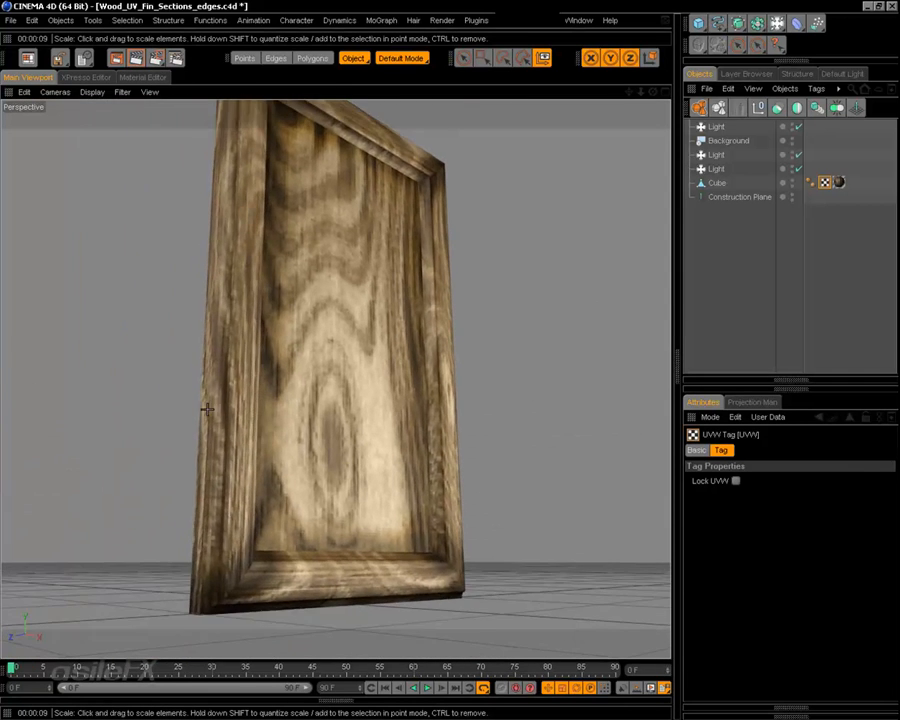
pyautogui.scroll(10, 207, 409)
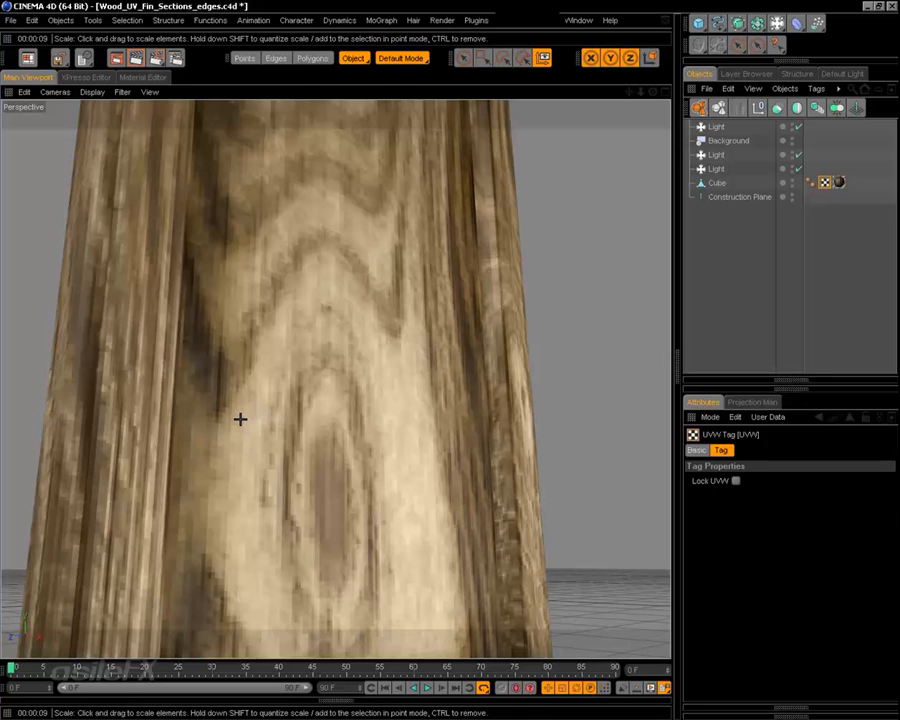
pyautogui.scroll(-2, 240, 419)
pyautogui.keyDown('alt'); pyautogui.moveTo(285, 434); pyautogui.dragTo(299, 278, button='middle'); pyautogui.keyUp('alt')
pyautogui.scroll(3, 286, 434)
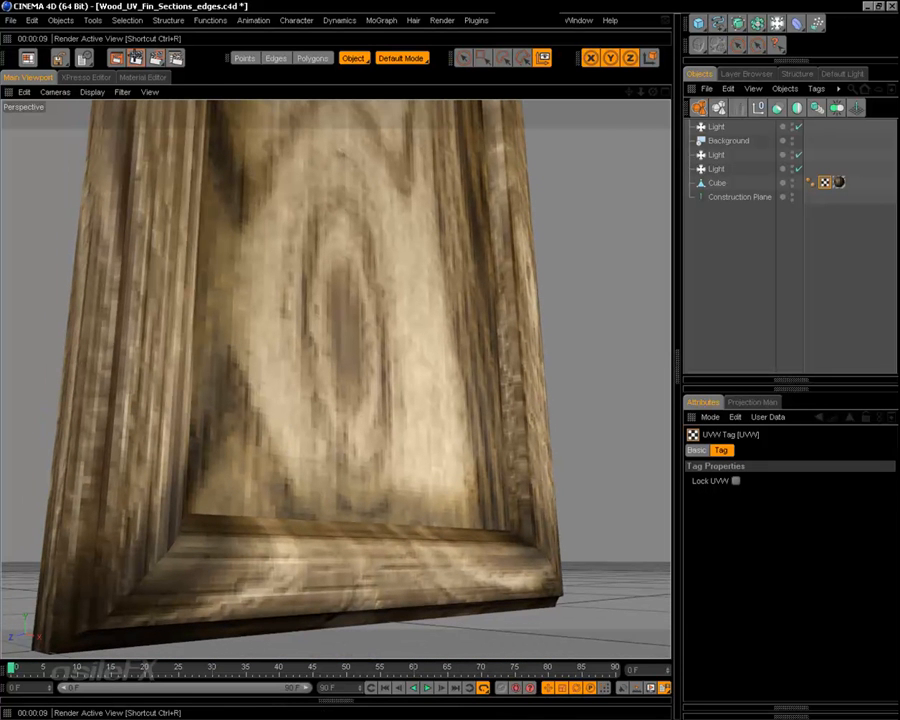
pyautogui.click(96, 46)
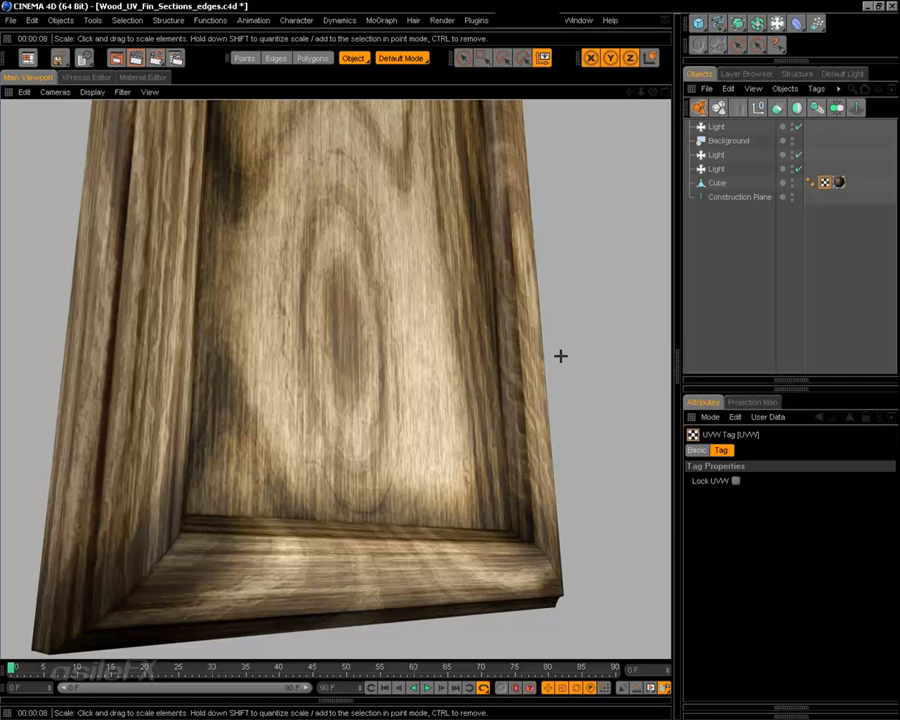
# Render the active view with the whole door framed at a slight angle
pyautogui.scroll(-4, 498, 437)
pyautogui.keyDown('alt'); pyautogui.moveTo(498, 437); pyautogui.dragTo(490, 560); pyautogui.keyUp('alt')
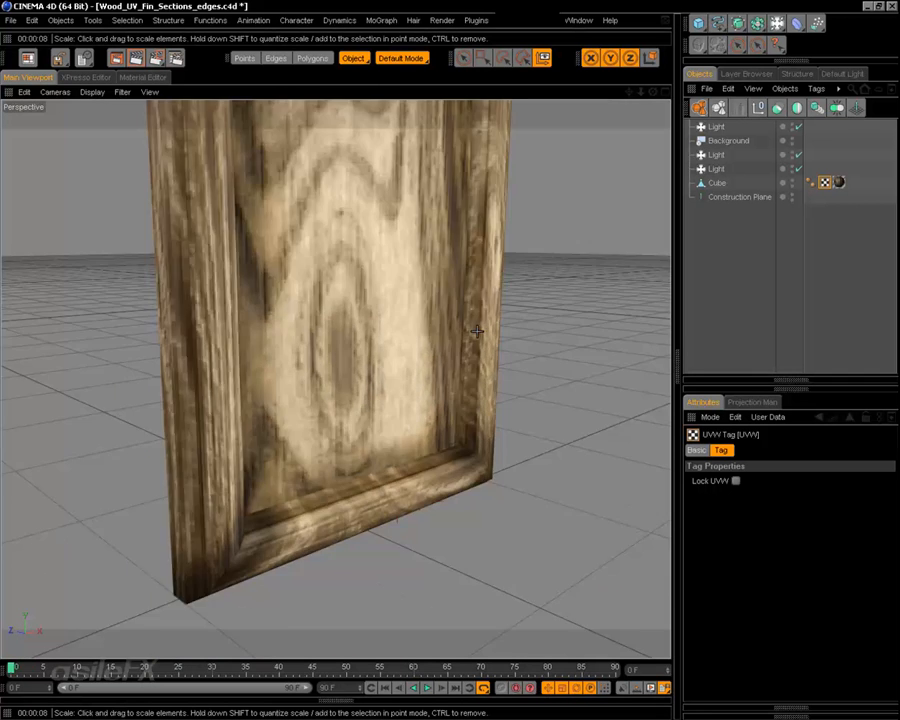
pyautogui.scroll(-5, 476, 329)
pyautogui.keyDown('alt'); pyautogui.moveTo(467, 288); pyautogui.dragTo(452, 360, button='middle'); pyautogui.keyUp('alt')
pyautogui.scroll(2, 467, 286)
pyautogui.keyDown('alt'); pyautogui.moveTo(467, 287); pyautogui.dragTo(42, 284); pyautogui.keyUp('alt')
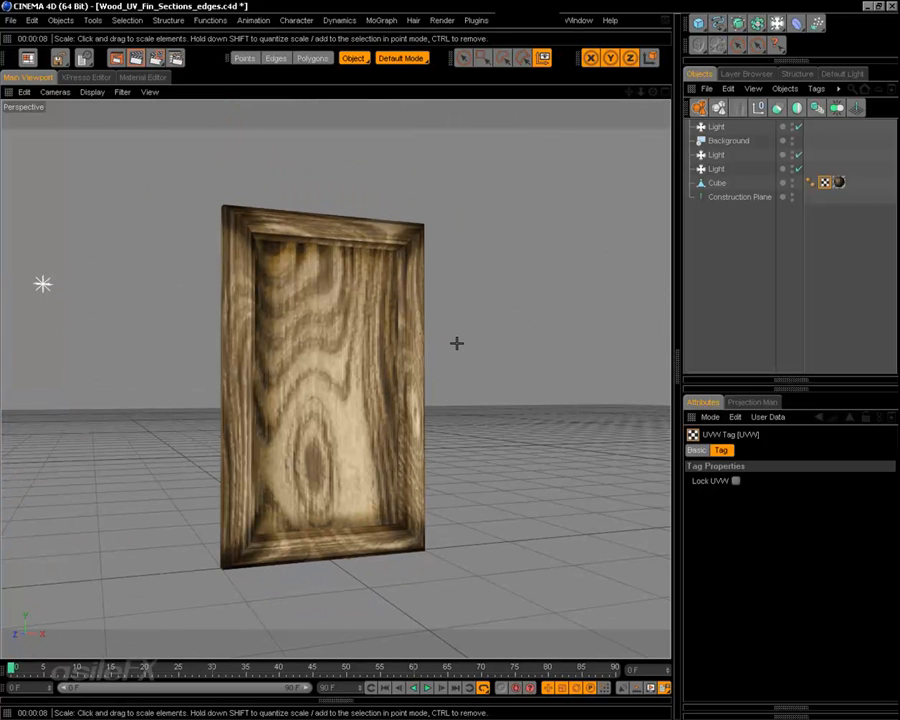
pyautogui.click(116, 58)
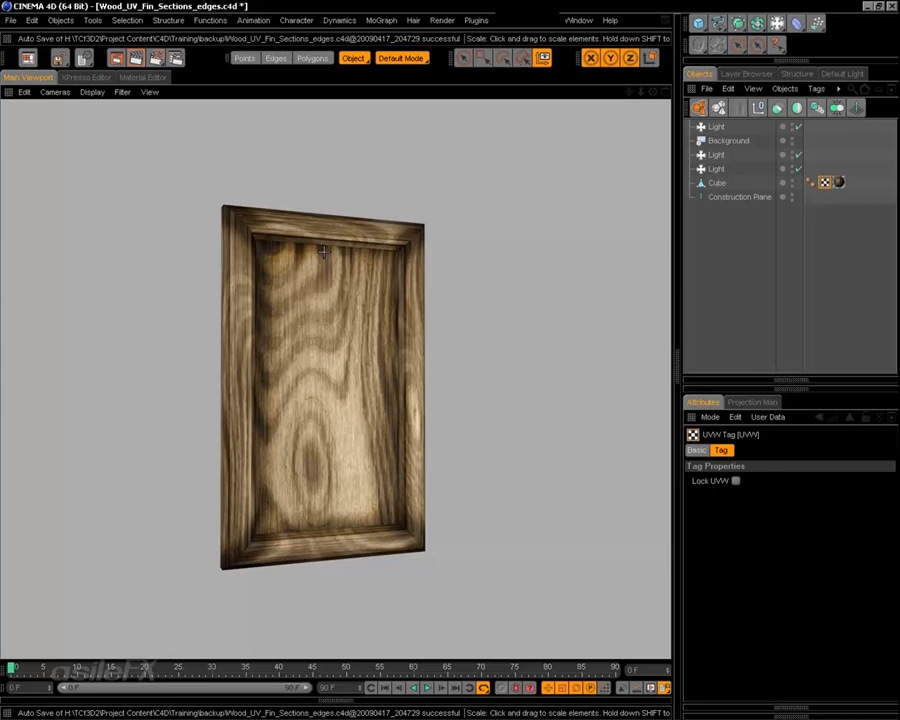
pyautogui.keyDown('alt'); pyautogui.moveTo(486, 370); pyautogui.dragTo(405, 374); pyautogui.keyUp('alt')
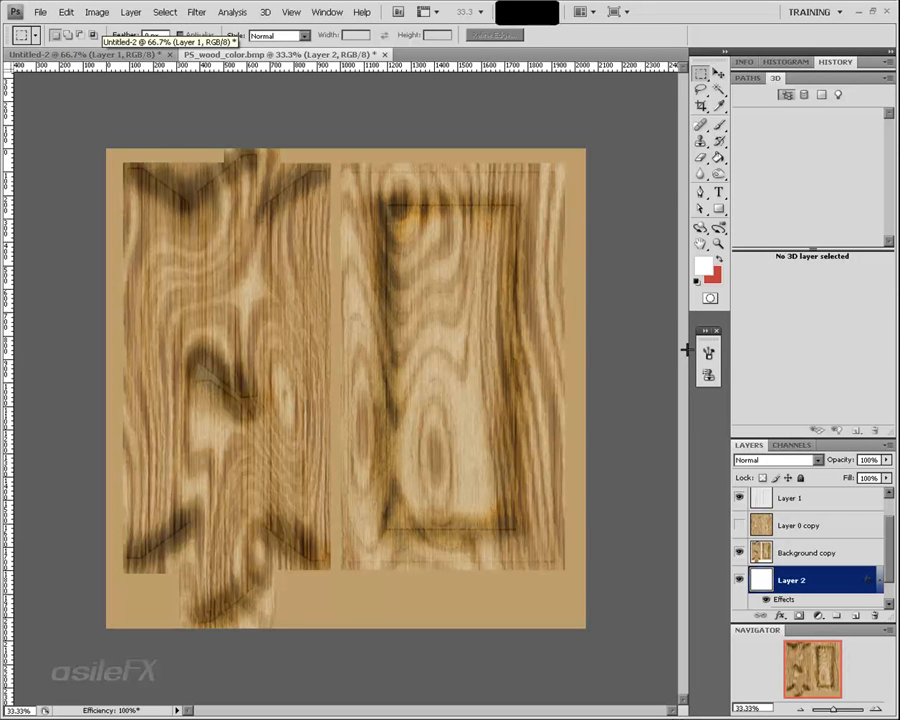
# Switch to Photoshop and bring up the list of image adjustments available for PS_wood_color.bmp
pyautogui.click(100, 13)
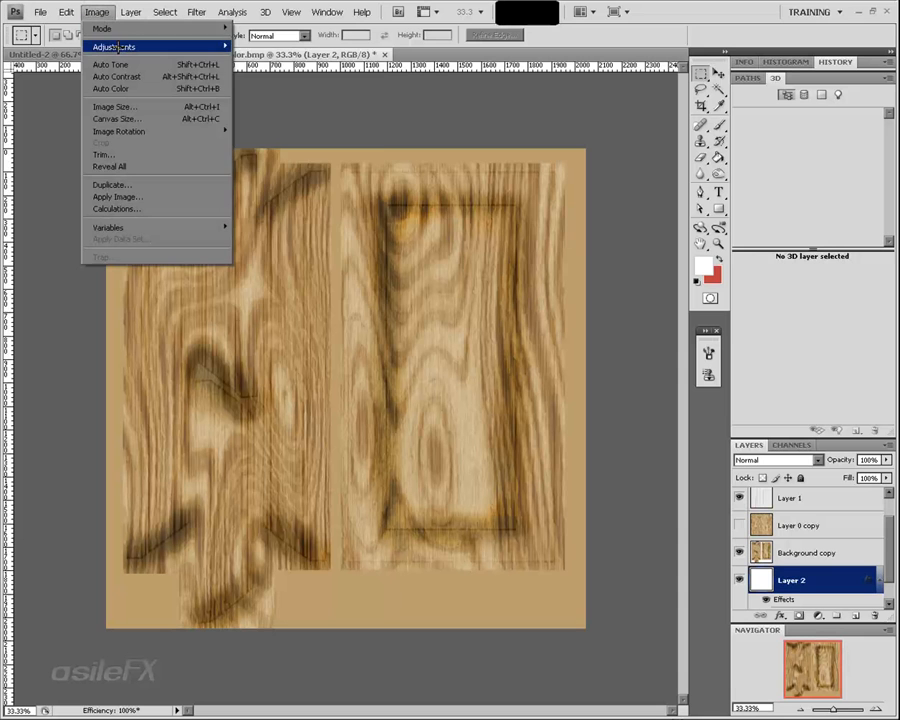
pyautogui.moveTo(88, 46)
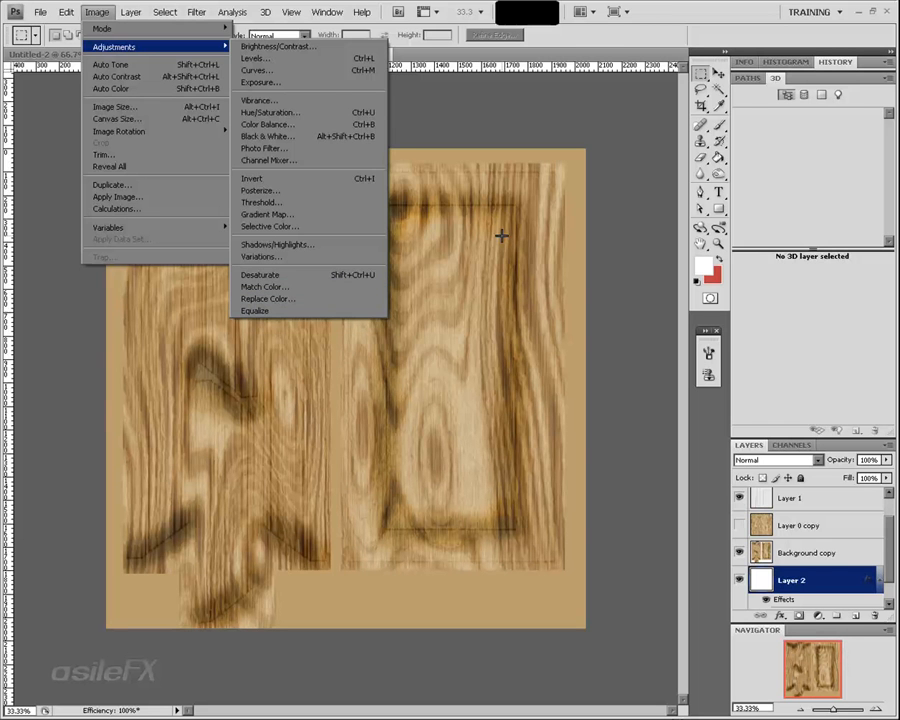
pyautogui.click(690, 3)
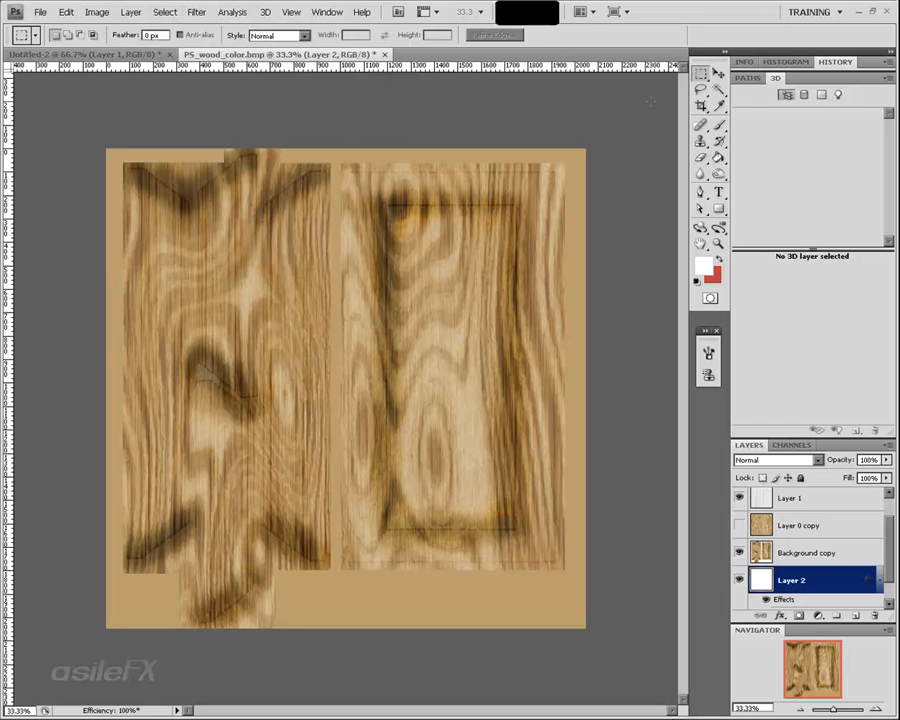
# Switch back to Cinema 4D and render a closer view of the door's full front face
pyautogui.hotkey('alt', 'Tab')
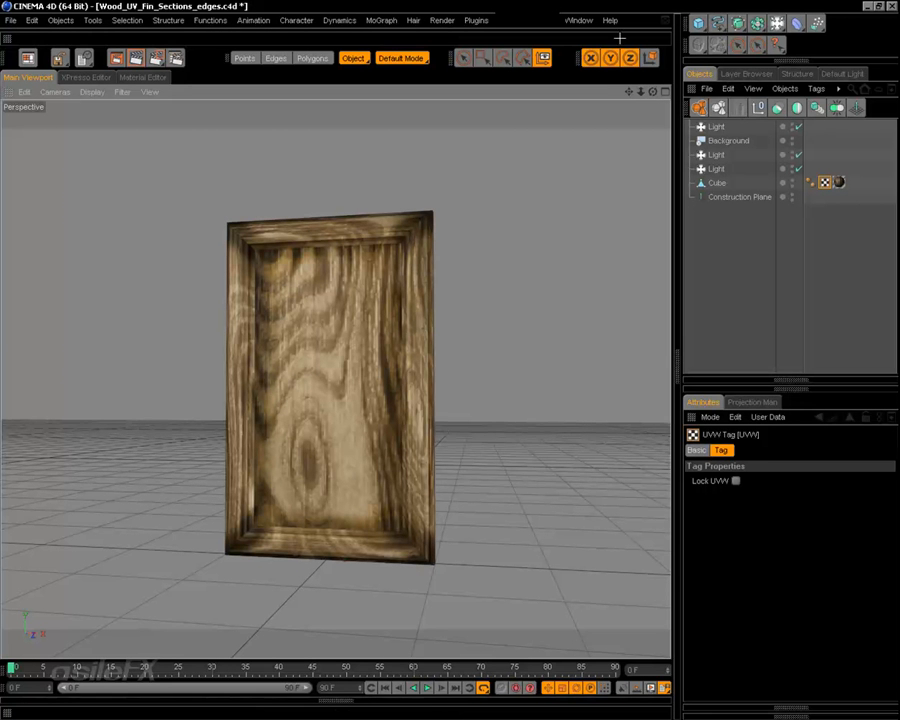
pyautogui.scroll(3, 466, 365)
pyautogui.keyDown('alt'); pyautogui.moveTo(372, 312); pyautogui.dragTo(345, 310); pyautogui.keyUp('alt')
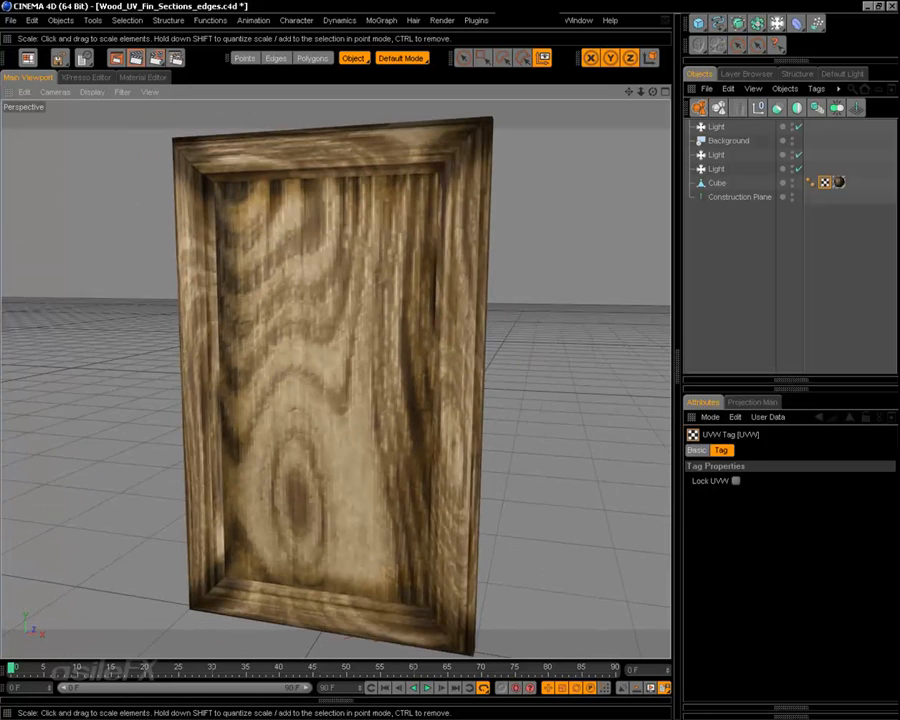
pyautogui.click(118, 59)
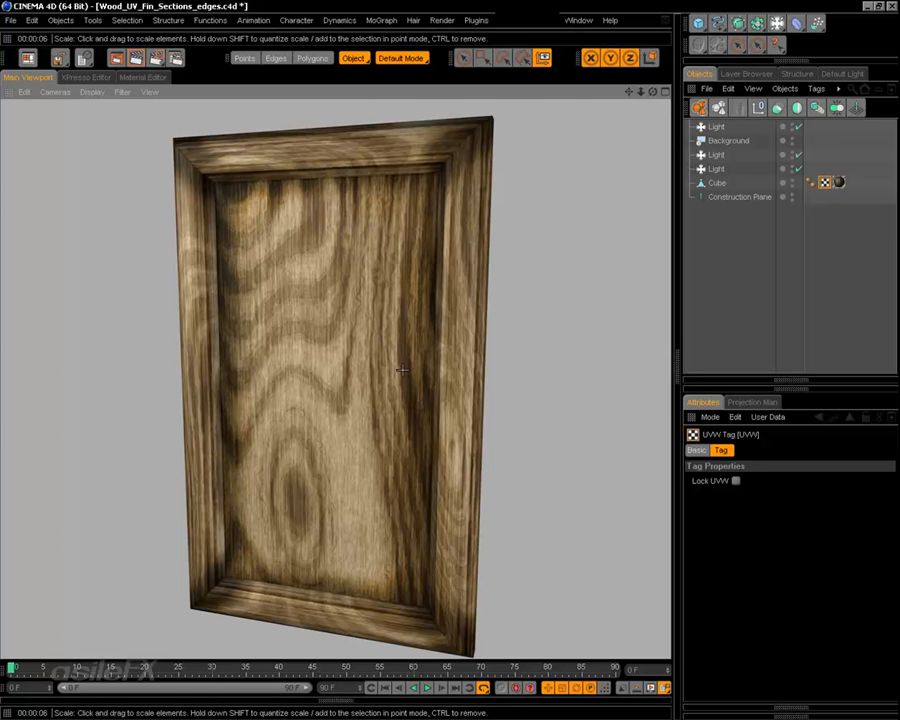
# Set the Mix Strength of the Wood_Door material's diffusion texture to 85%
pyautogui.keyDown('alt'); pyautogui.moveTo(401, 370); pyautogui.dragTo(667, 241); pyautogui.keyUp('alt')
pyautogui.click(144, 78)
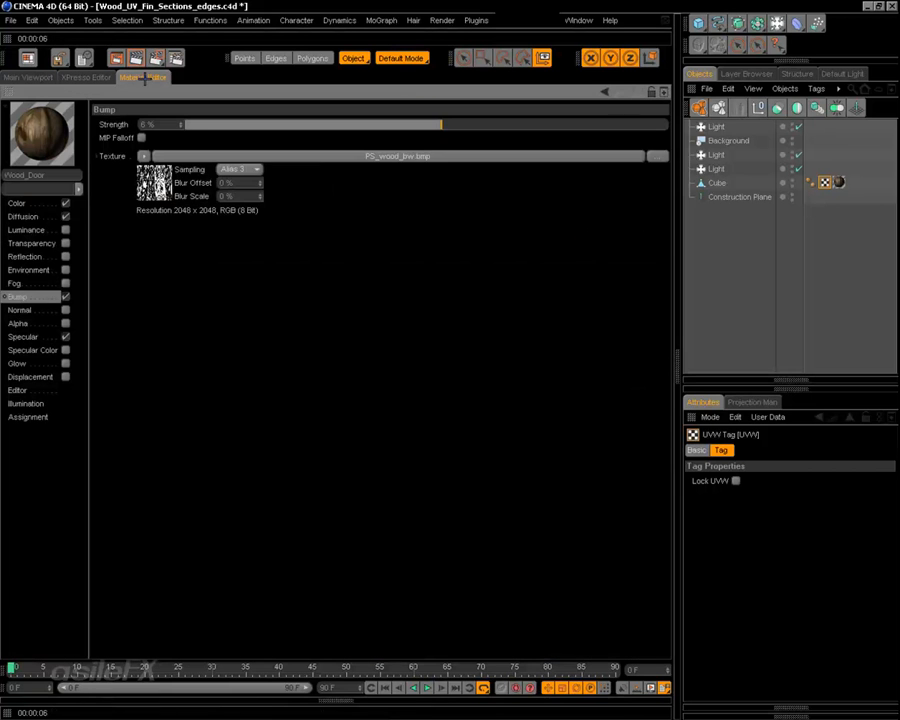
pyautogui.click(50, 216)
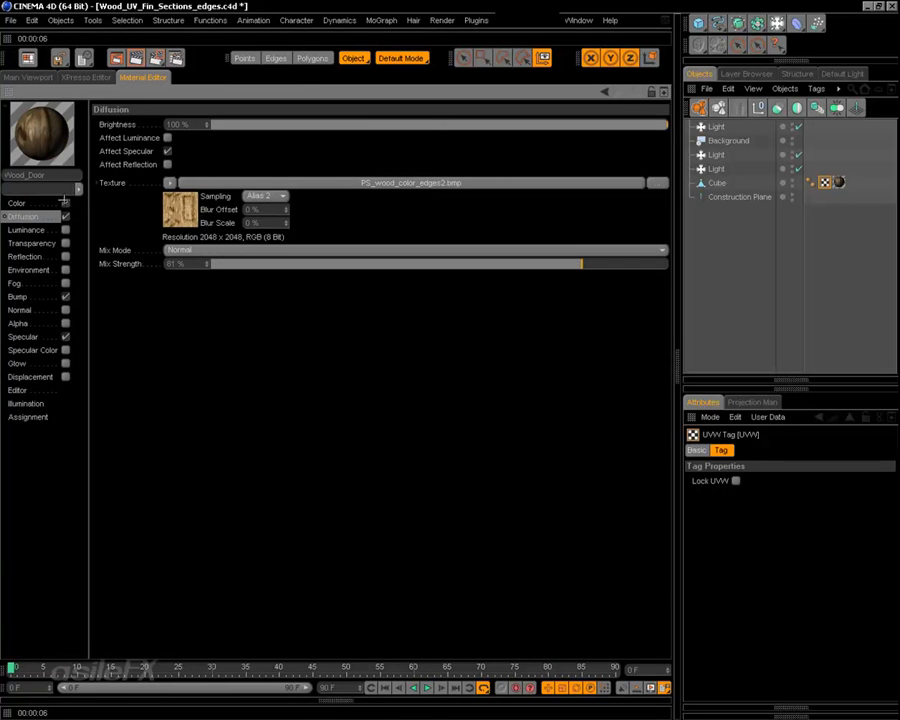
pyautogui.click(25, 203)
pyautogui.click(40, 215)
pyautogui.moveTo(571, 264); pyautogui.dragTo(600, 265)
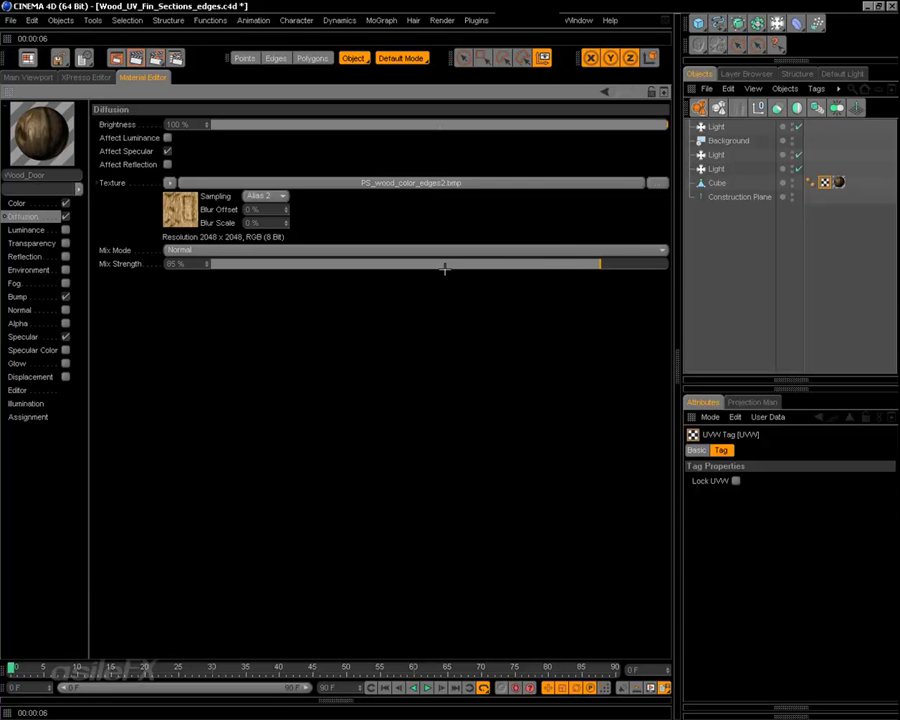
# Set the Wood_Door material's specular Height to 72% and Width to 80%
pyautogui.click(26, 337)
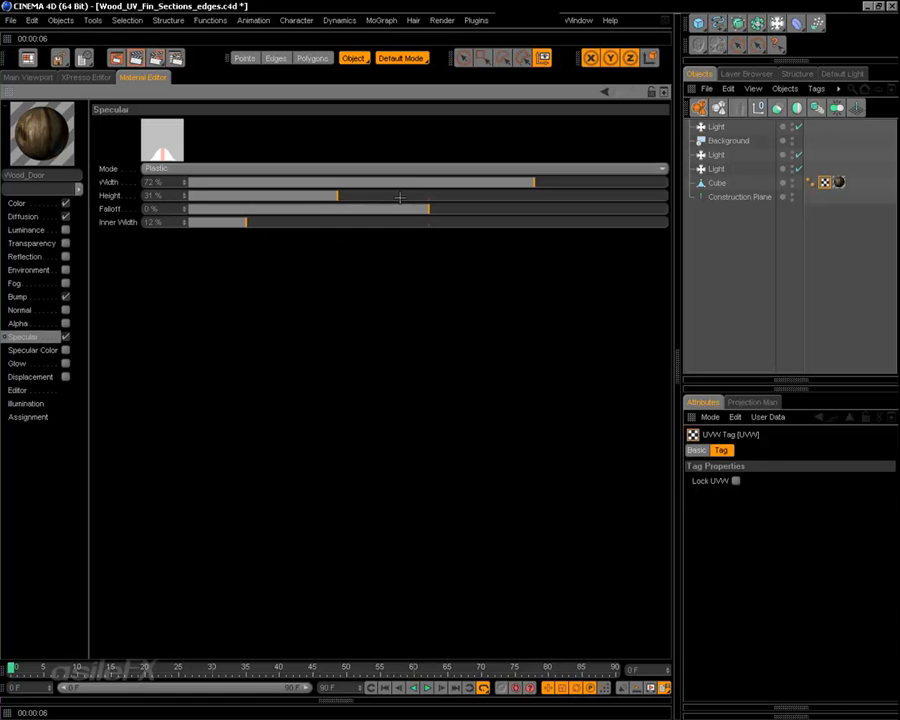
pyautogui.moveTo(366, 195); pyautogui.dragTo(534, 196)
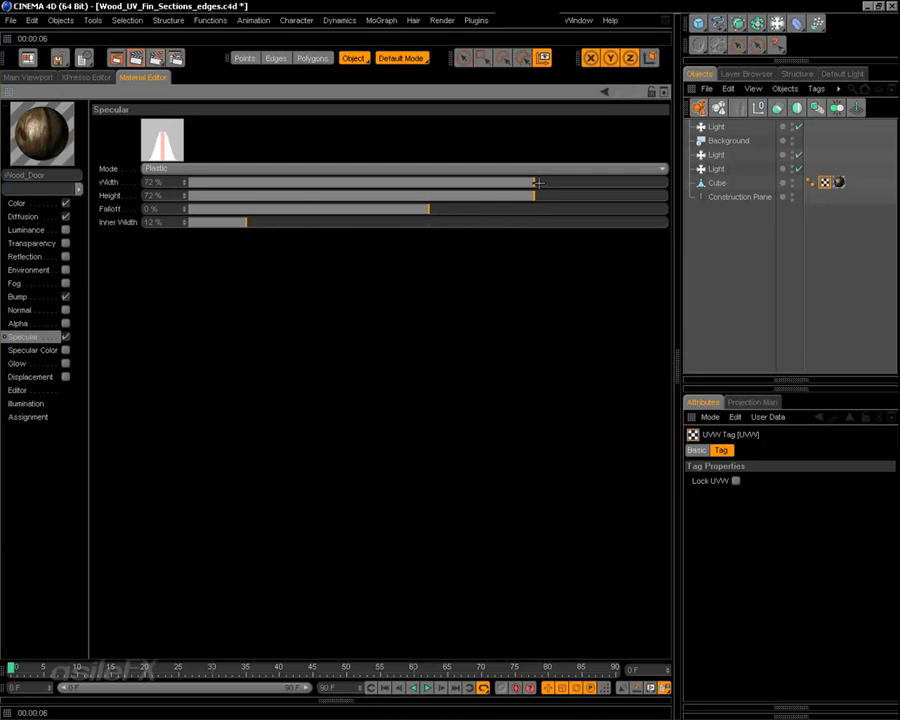
pyautogui.moveTo(538, 183); pyautogui.dragTo(572, 183)
# Move the light near the floor in front of the door farther out and well above its original height
pyautogui.click(32, 77)
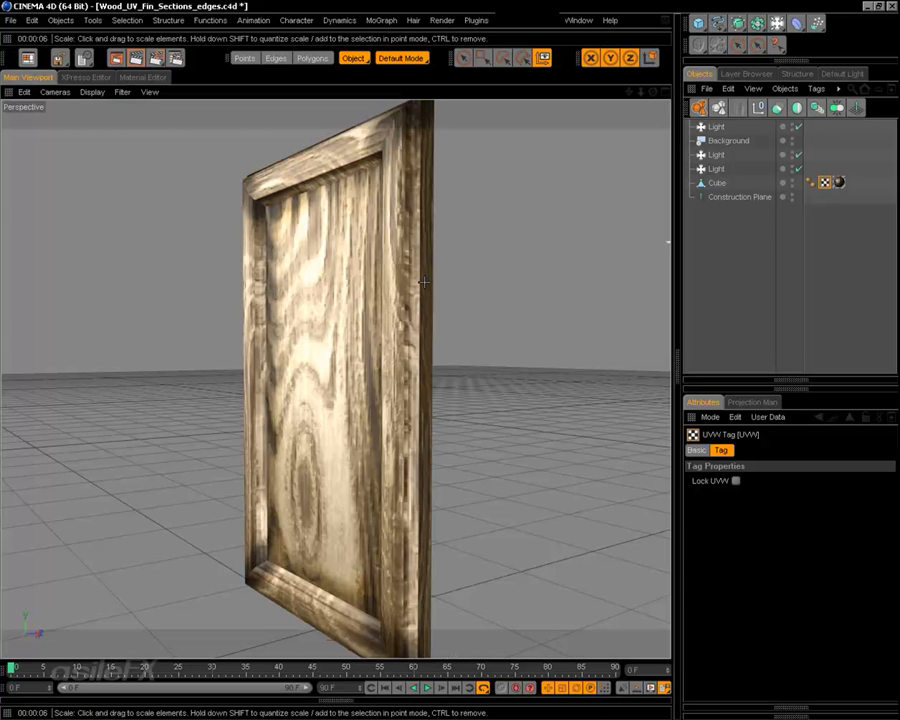
pyautogui.keyDown('alt'); pyautogui.moveTo(346, 307); pyautogui.dragTo(391, 422); pyautogui.keyUp('alt')
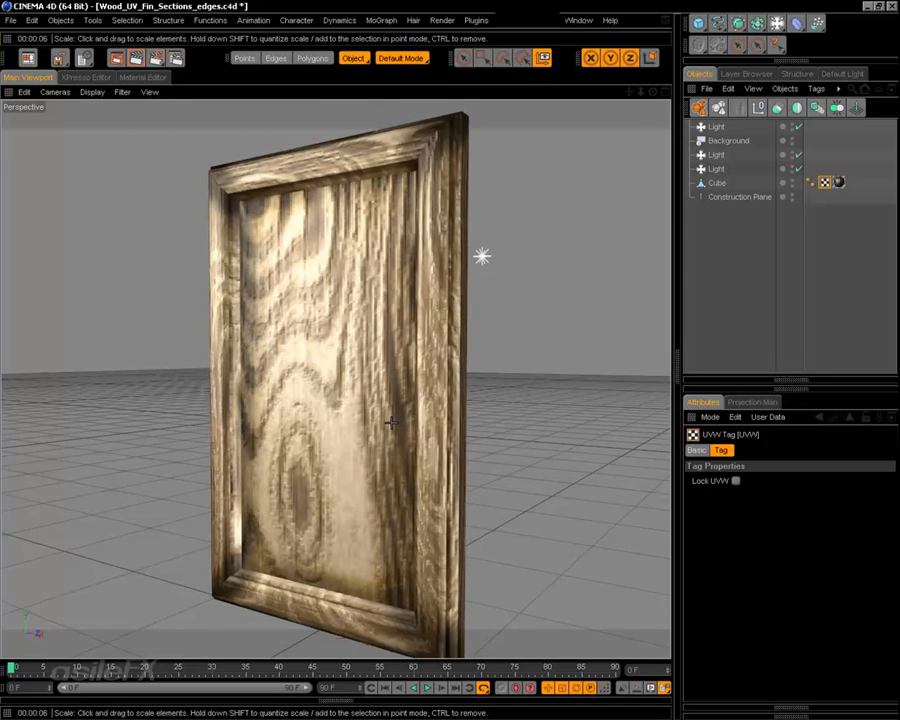
pyautogui.scroll(-2, 391, 422)
pyautogui.scroll(-6, 389, 421)
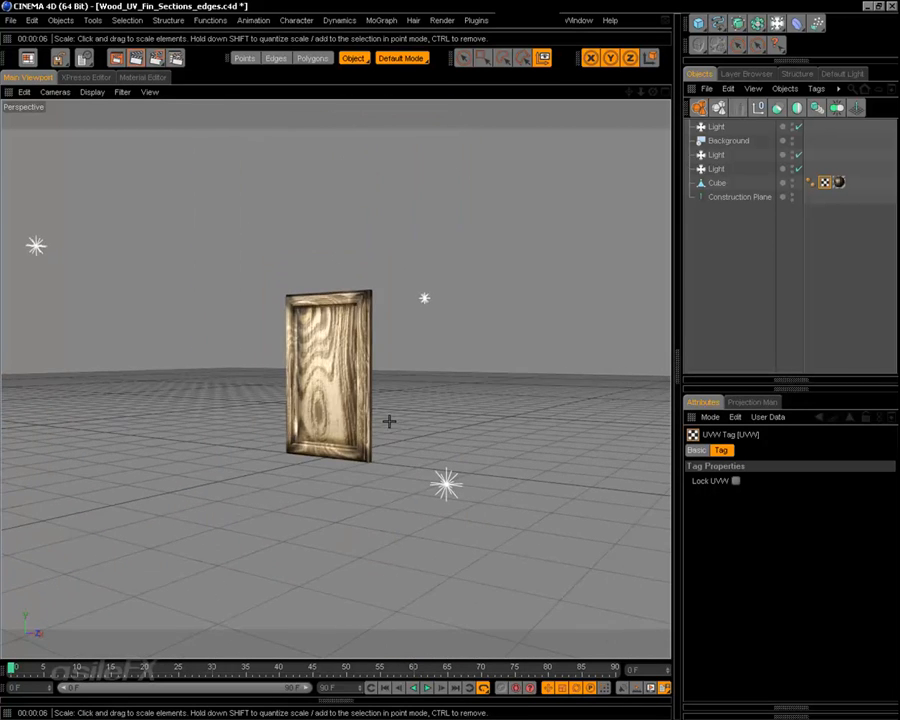
pyautogui.click(445, 478)
pyautogui.press('e')
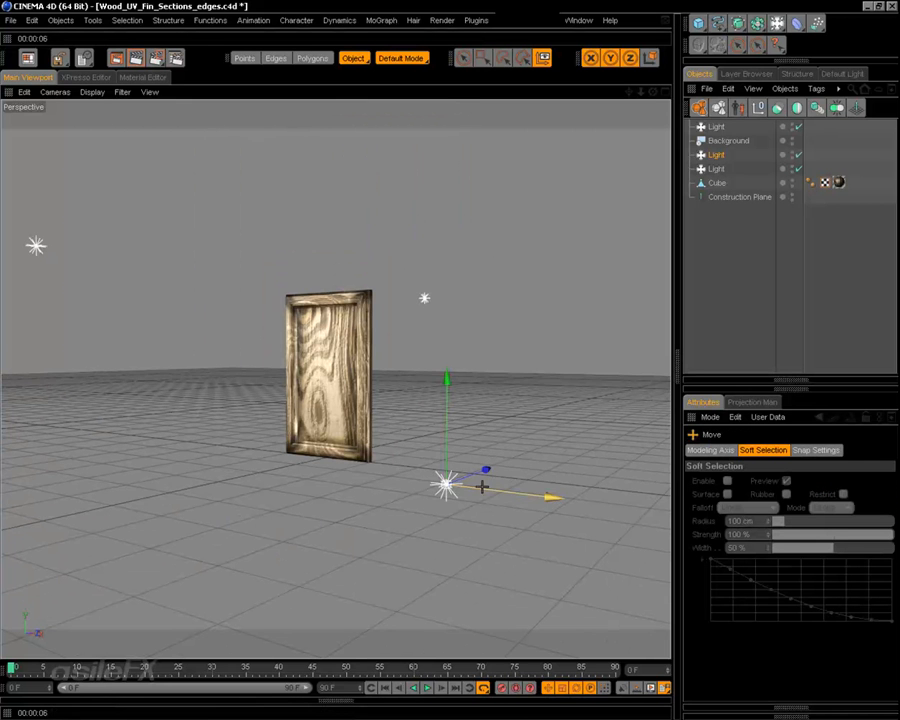
pyautogui.moveTo(482, 487); pyautogui.dragTo(636, 532)
pyautogui.moveTo(592, 453); pyautogui.dragTo(654, 444)
pyautogui.moveTo(618, 368); pyautogui.dragTo(688, 118)
# Render the active view of the door at an angle with the repositioned light
pyautogui.keyDown('alt'); pyautogui.moveTo(448, 362); pyautogui.dragTo(410, 300); pyautogui.keyUp('alt')
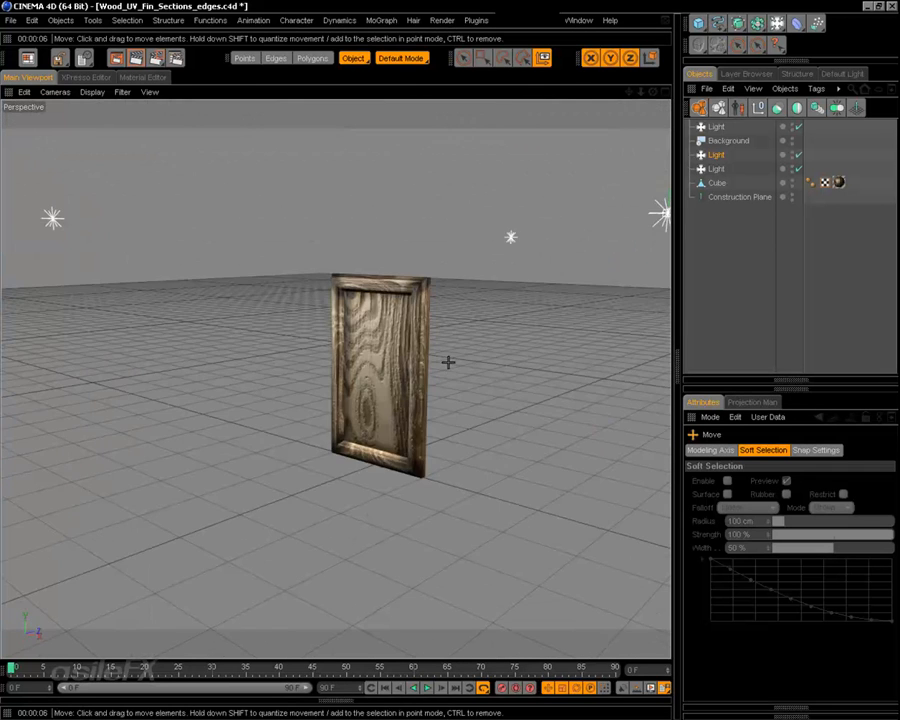
pyautogui.scroll(8, 451, 423)
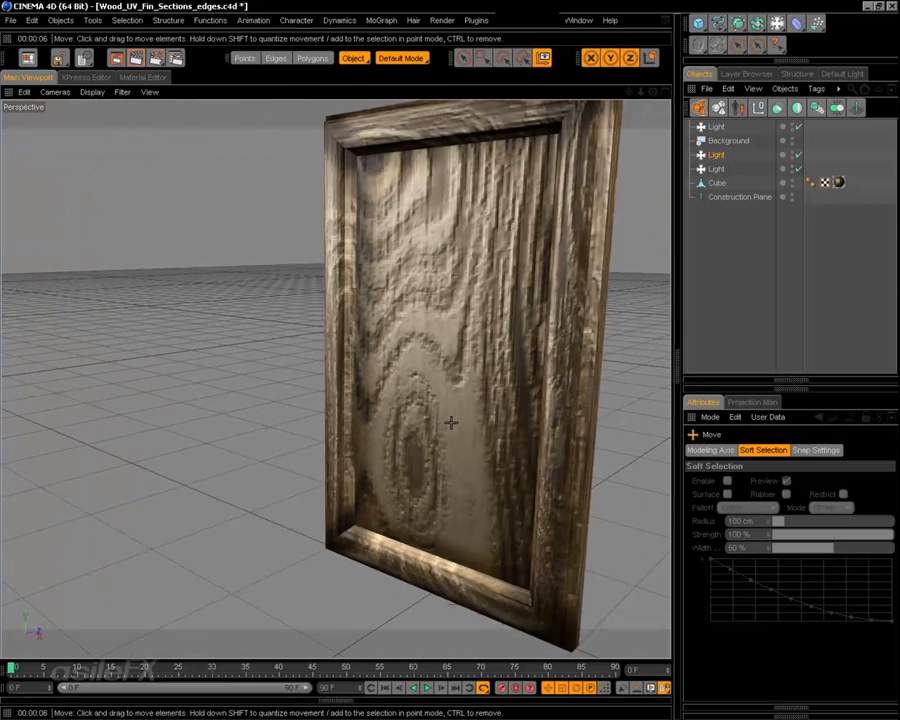
pyautogui.keyDown('alt'); pyautogui.moveTo(451, 423); pyautogui.dragTo(486, 405); pyautogui.keyUp('alt')
pyautogui.hotkey('ctrl', 'r')
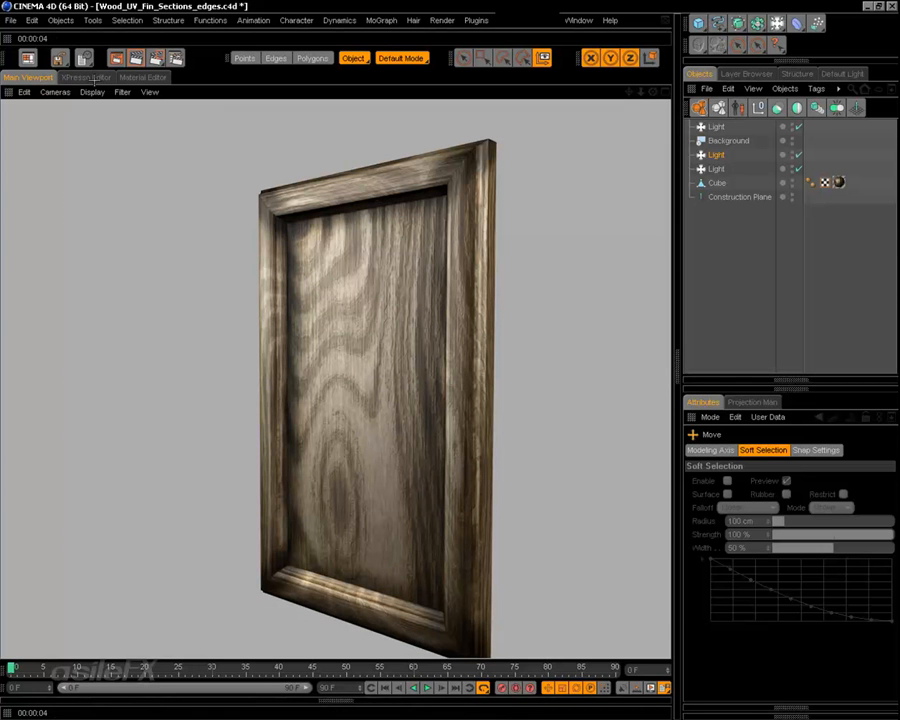
# Set the Mix Strength of the Wood_Door material's diffusion texture to 100%
pyautogui.click(139, 76)
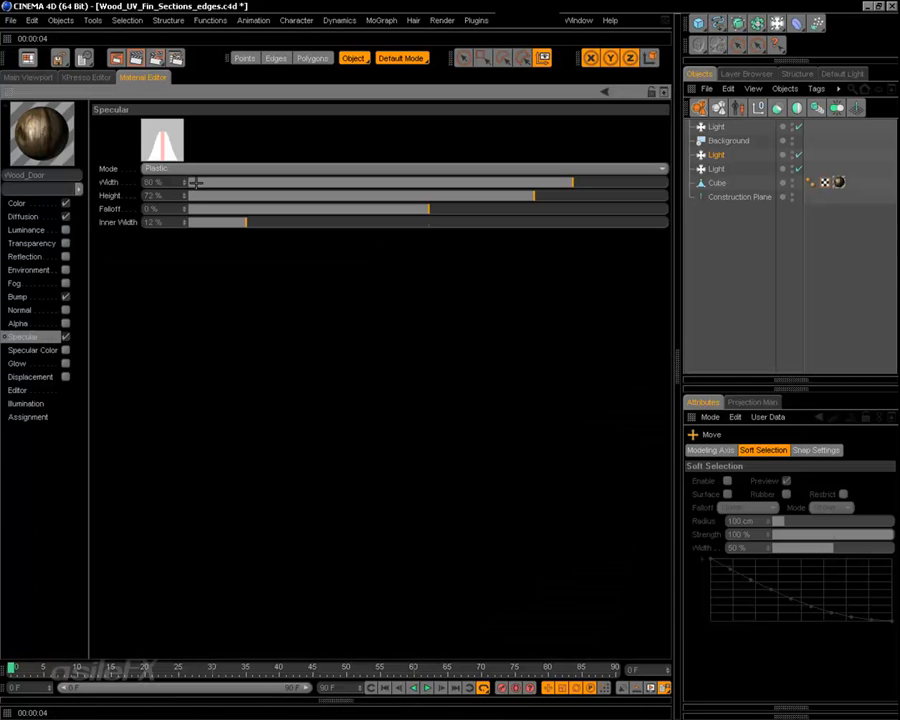
pyautogui.click(24, 216)
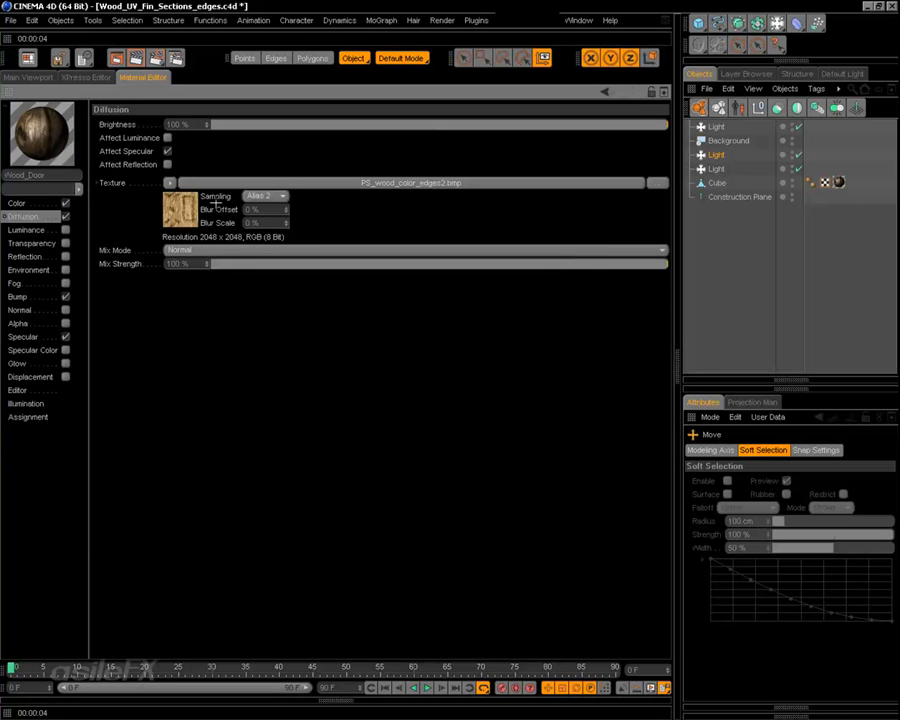
pyautogui.click(40, 76)
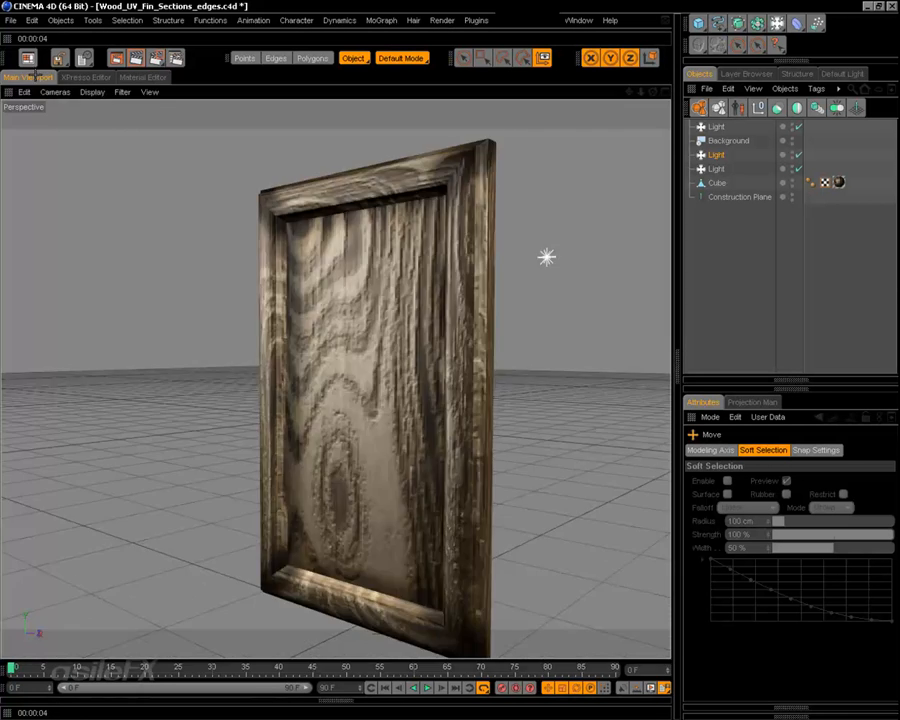
pyautogui.click(132, 76)
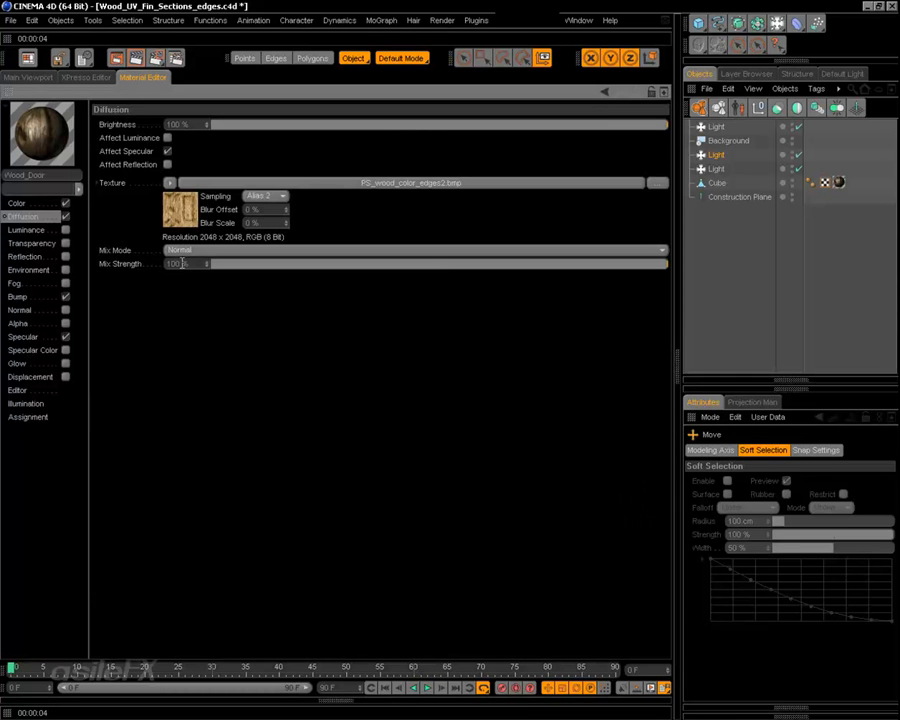
pyautogui.doubleClick(182, 263)
pyautogui.moveTo(637, 265); pyautogui.dragTo(731, 268)
# Try a lower Brightness in the material's diffusion channel and undo the change
pyautogui.doubleClick(178, 124)
pyautogui.moveTo(599, 123); pyautogui.dragTo(421, 117)
pyautogui.hotkey('ctrl', 'z')
# Render the same angled door view with the full-strength diffusion texture
pyautogui.click(38, 78)
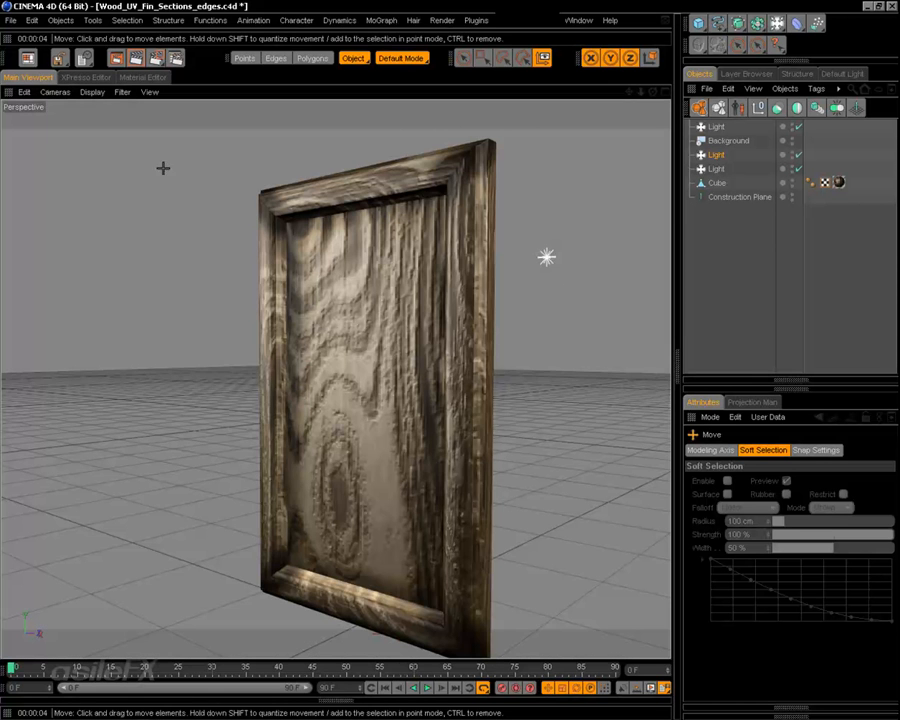
pyautogui.click(118, 60)
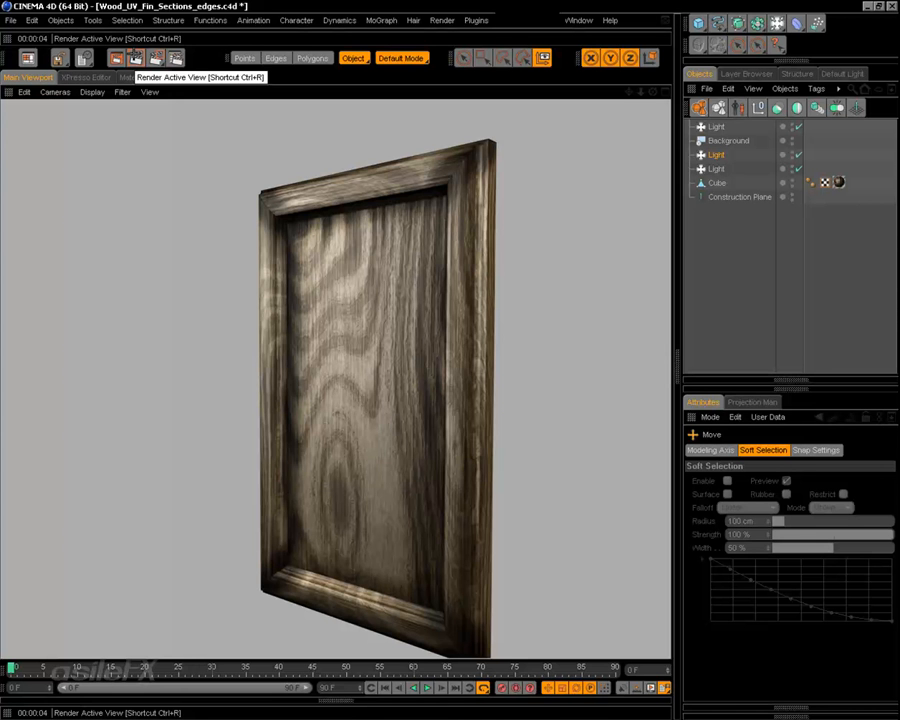
# Render a close-up of the door's upper frame corner to check the mitred joint and edge textures
pyautogui.keyDown('alt'); pyautogui.moveTo(302, 270); pyautogui.dragTo(668, 163); pyautogui.keyUp('alt')
pyautogui.scroll(10, 374, 249)
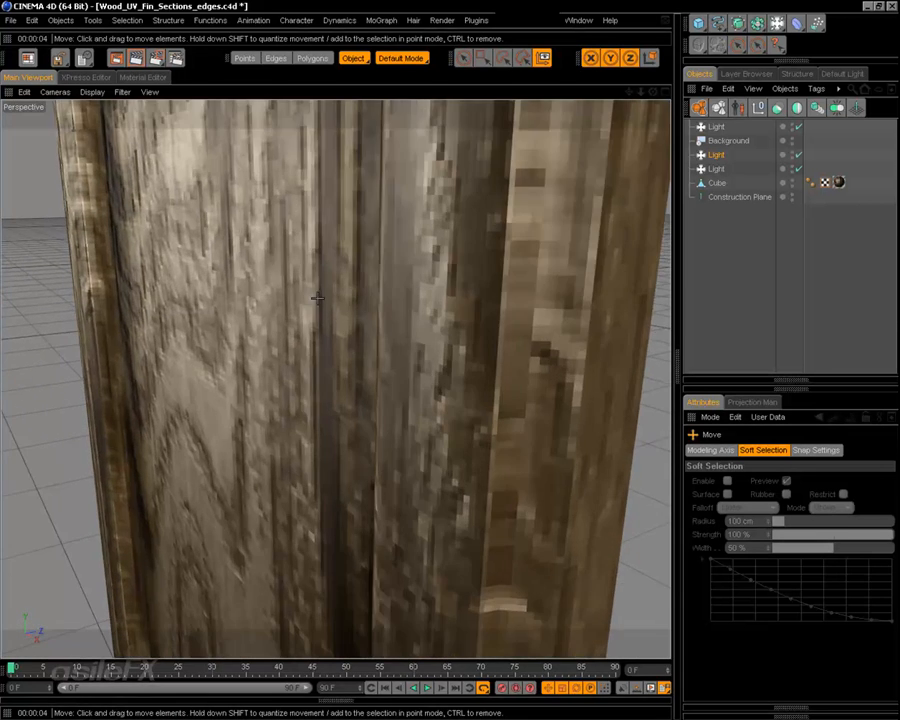
pyautogui.keyDown('alt'); pyautogui.moveTo(311, 295); pyautogui.dragTo(200, 240, button='middle'); pyautogui.keyUp('alt')
pyautogui.scroll(-2, 339, 237)
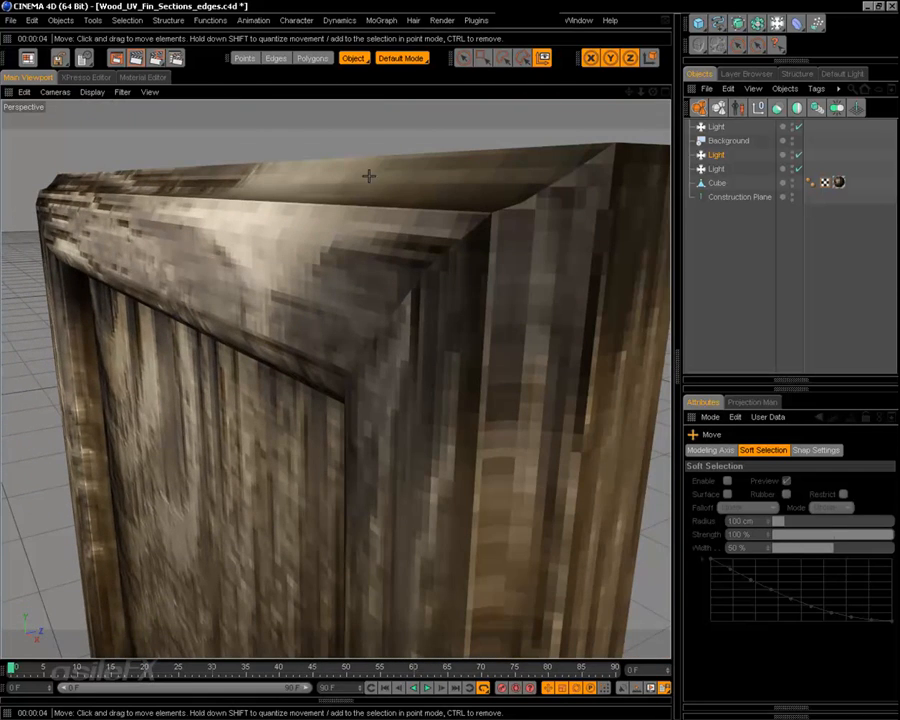
pyautogui.click(137, 57)
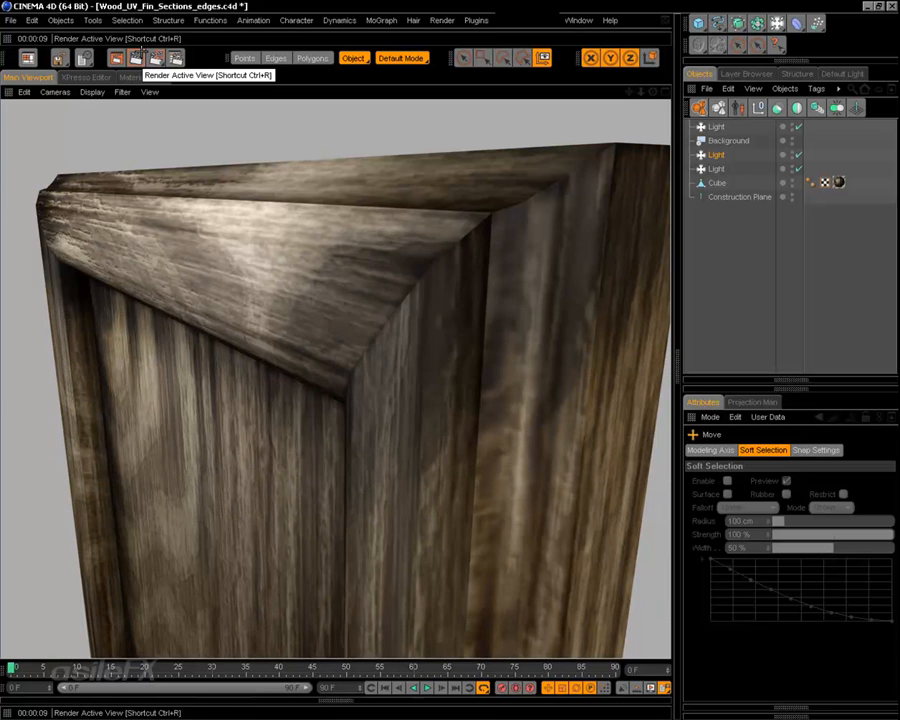
# Render the upper part of the door from an angle, with the frame's top and most of the panel in view
pyautogui.scroll(-5, 168, 351)
pyautogui.keyDown('alt'); pyautogui.moveTo(180, 407); pyautogui.dragTo(275, 360); pyautogui.keyUp('alt')
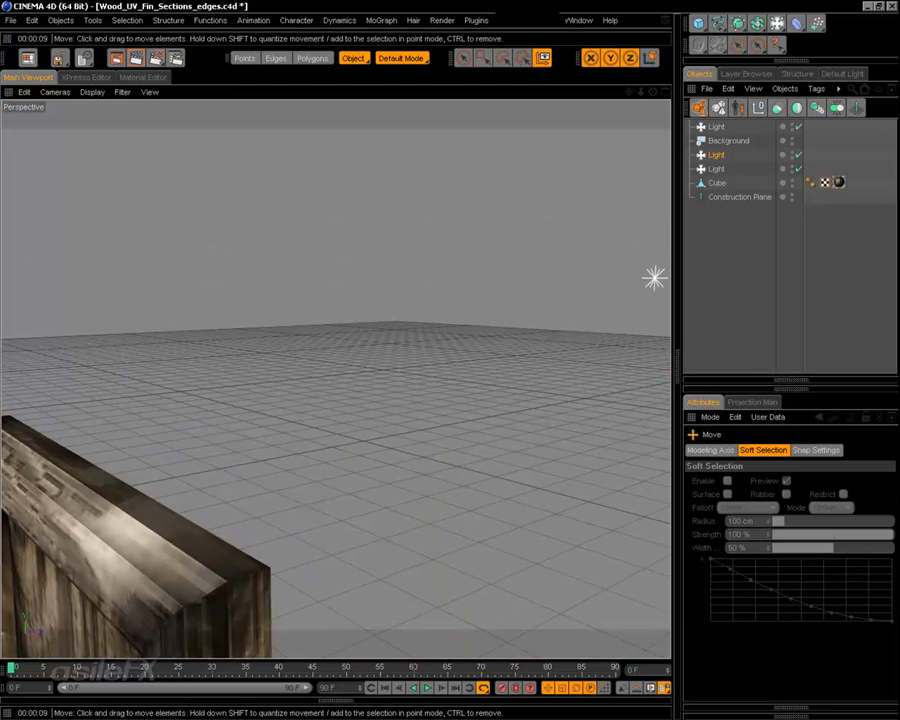
pyautogui.keyDown('alt'); pyautogui.moveTo(201, 462); pyautogui.dragTo(305, 350, button='middle'); pyautogui.keyUp('alt')
pyautogui.keyDown('alt'); pyautogui.moveTo(305, 350); pyautogui.dragTo(201, 462, button='right'); pyautogui.keyUp('alt')
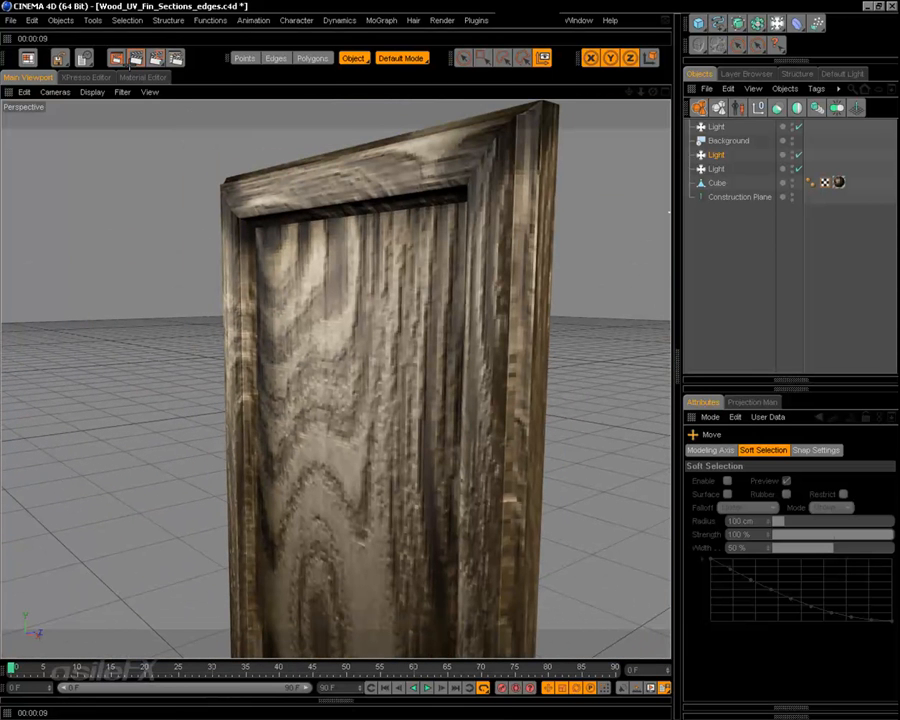
pyautogui.click(136, 58)
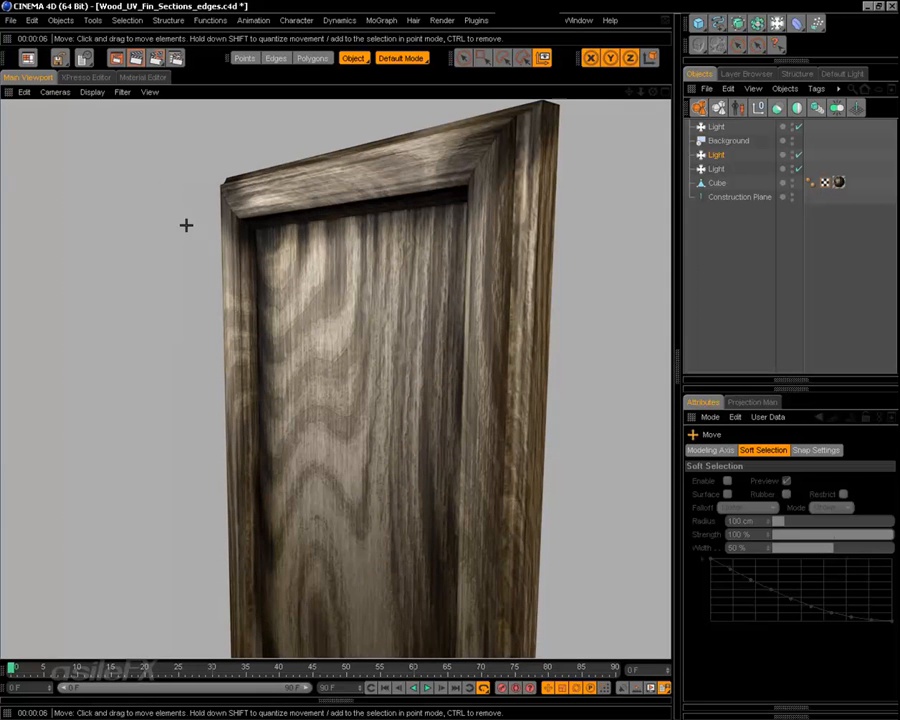
# Examine the door's wood grain, frame and light placement from a distance, up close and from several angles
pyautogui.keyDown('alt'); pyautogui.moveTo(217, 267); pyautogui.dragTo(225, 311); pyautogui.keyUp('alt')
pyautogui.scroll(-8, 227, 341)
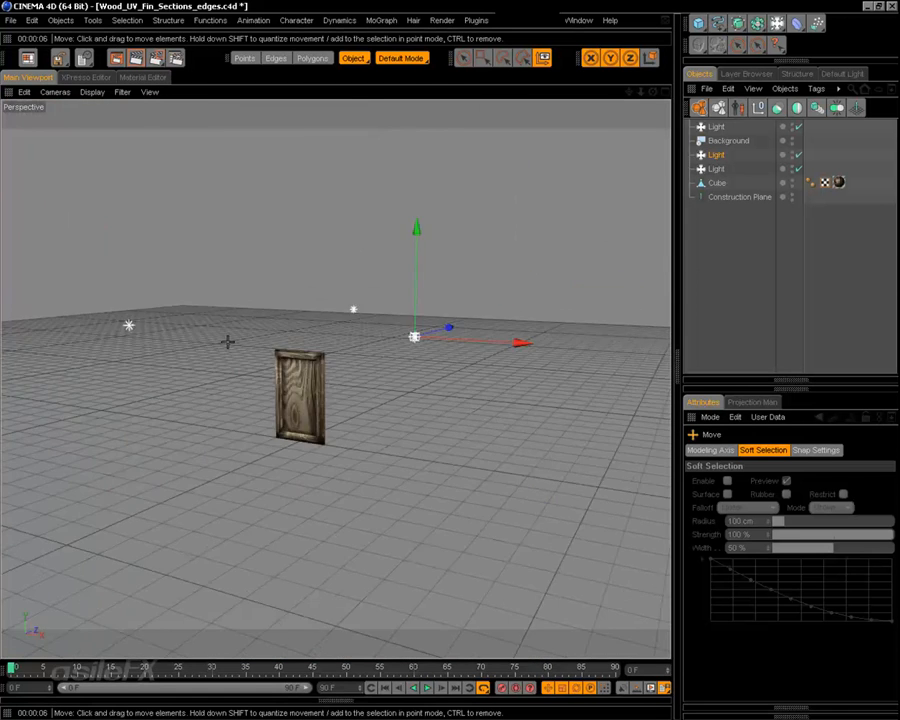
pyautogui.scroll(5, 227, 341)
pyautogui.keyDown('alt'); pyautogui.moveTo(227, 341); pyautogui.dragTo(287, 316, button='middle'); pyautogui.keyUp('alt')
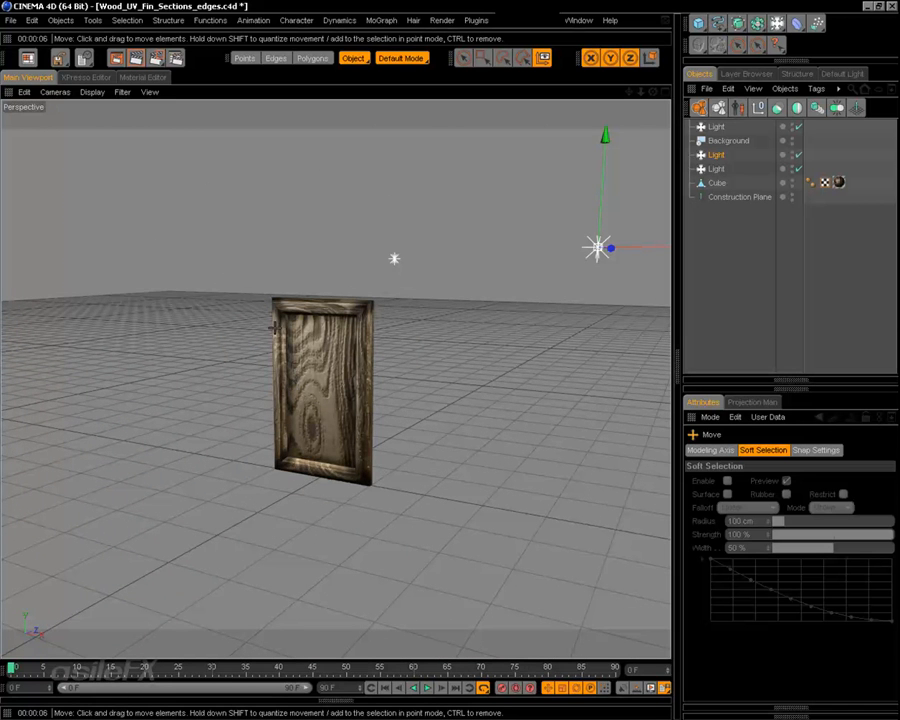
pyautogui.scroll(8, 359, 421)
pyautogui.scroll(-3, 359, 421)
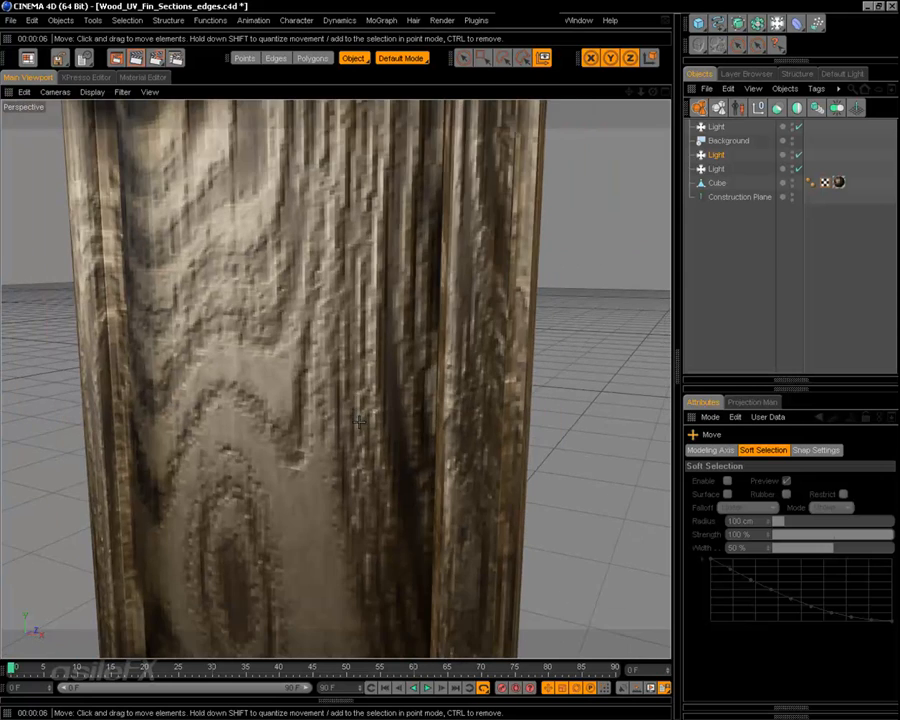
pyautogui.keyDown('alt'); pyautogui.moveTo(340, 423); pyautogui.dragTo(418, 421); pyautogui.keyUp('alt')
pyautogui.scroll(-2, 338, 427)
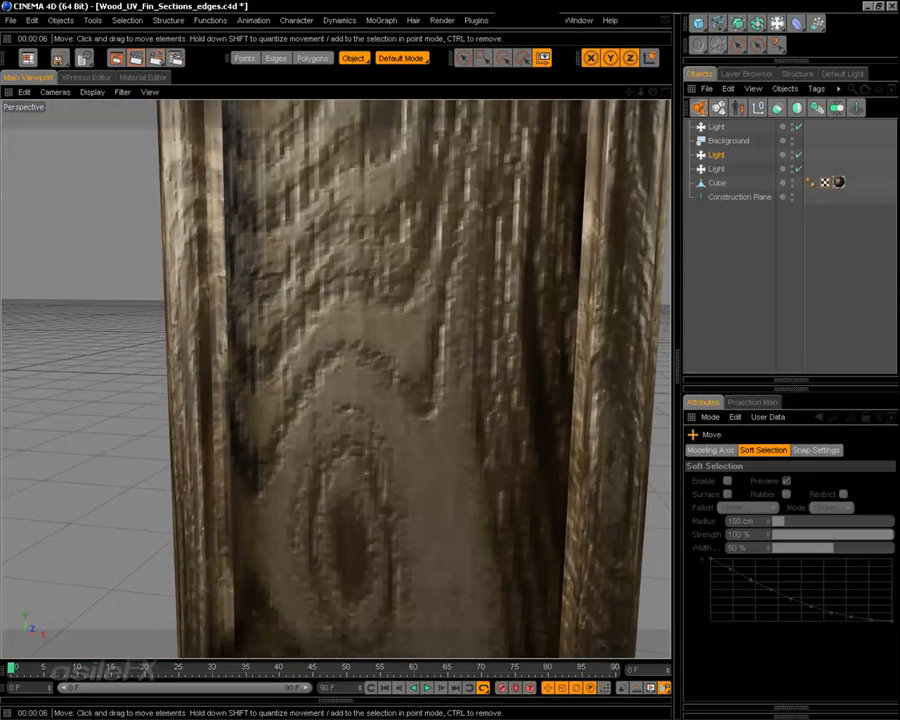
pyautogui.keyDown('alt'); pyautogui.moveTo(279, 486); pyautogui.dragTo(219, 428, button='middle'); pyautogui.keyUp('alt')
pyautogui.keyDown('alt'); pyautogui.moveTo(219, 428); pyautogui.dragTo(160, 428, button='right'); pyautogui.keyUp('alt')
pyautogui.keyDown('alt'); pyautogui.moveTo(284, 346); pyautogui.dragTo(274, 411, button='middle'); pyautogui.keyUp('alt')
pyautogui.keyDown('alt'); pyautogui.moveTo(345, 321); pyautogui.dragTo(301, 321, button='right'); pyautogui.keyUp('alt')
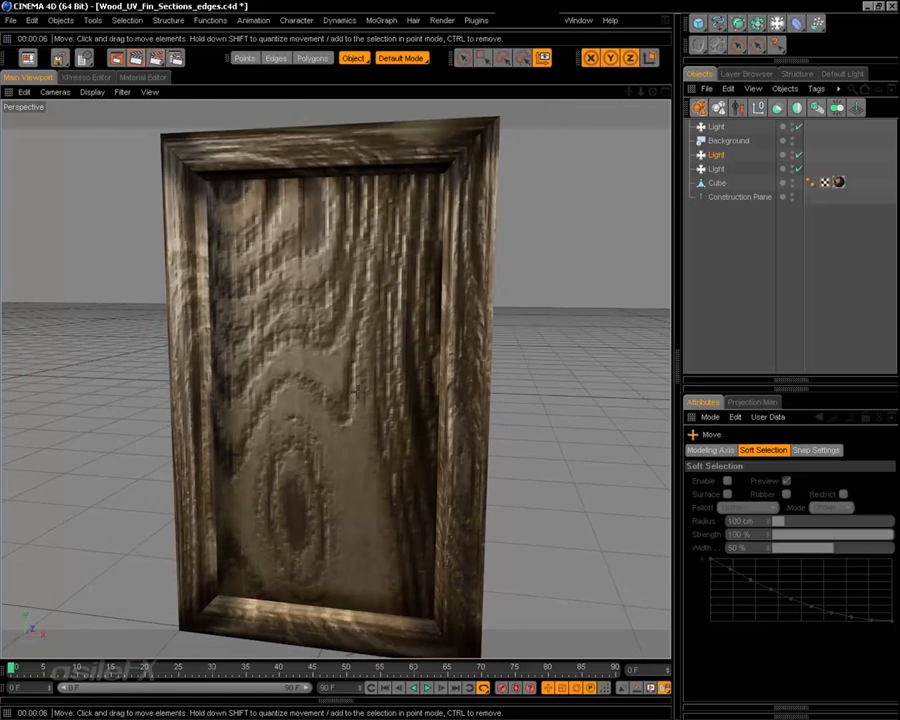
pyautogui.keyDown('alt'); pyautogui.moveTo(357, 391); pyautogui.dragTo(340, 357); pyautogui.keyUp('alt')
pyautogui.keyDown('alt'); pyautogui.moveTo(446, 457); pyautogui.dragTo(400, 409, button='middle'); pyautogui.keyUp('alt')
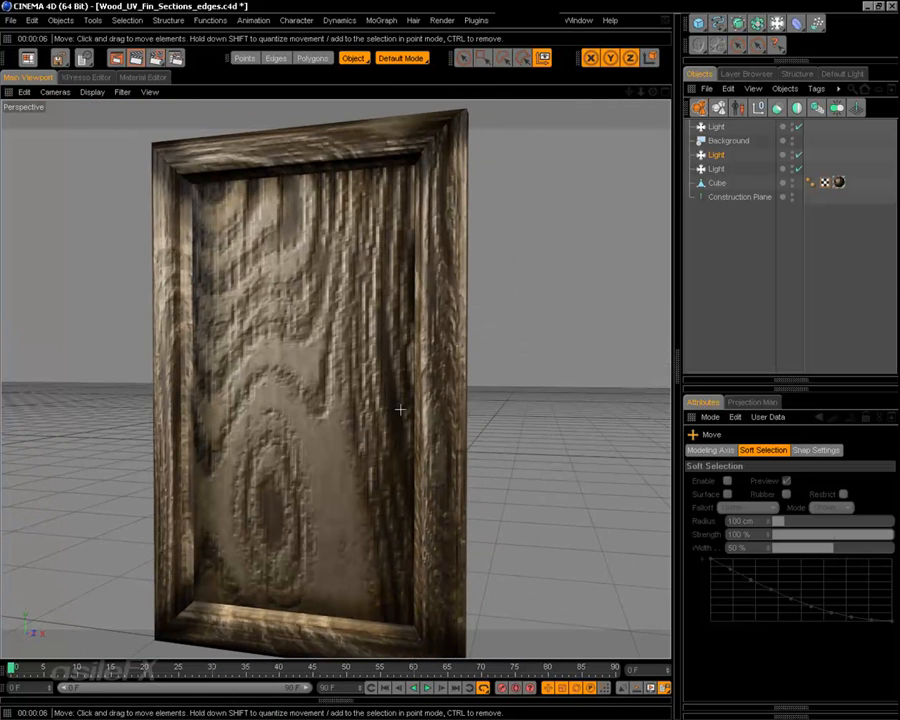